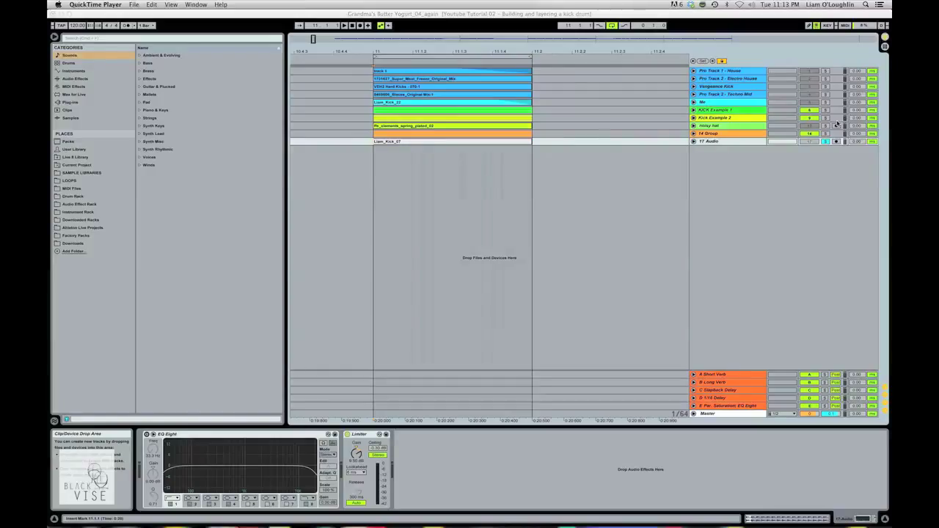
- Unsolo the 17 Audio track and unfold the four reference kick tracks from House down to Techno Mid
{"action": "left_click", "coordinate": [826, 142]}
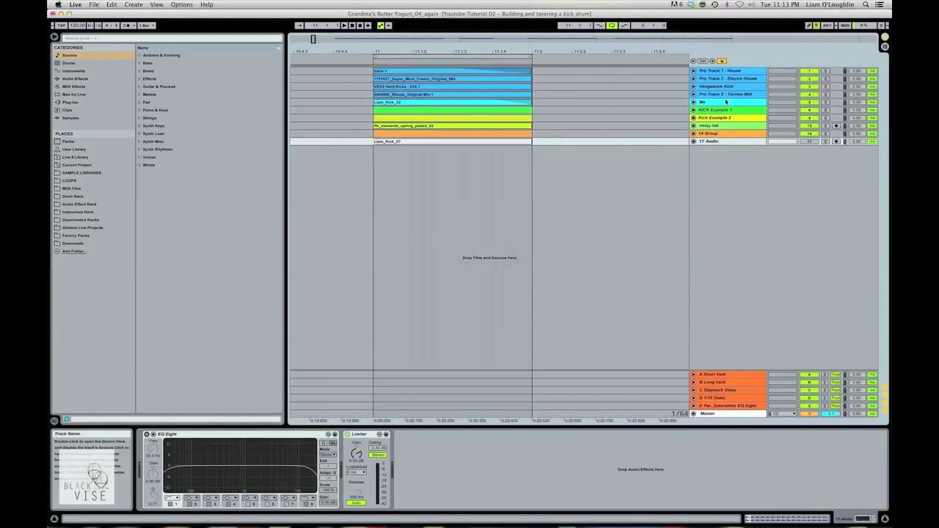
{"action": "left_click", "coordinate": [730, 71]}
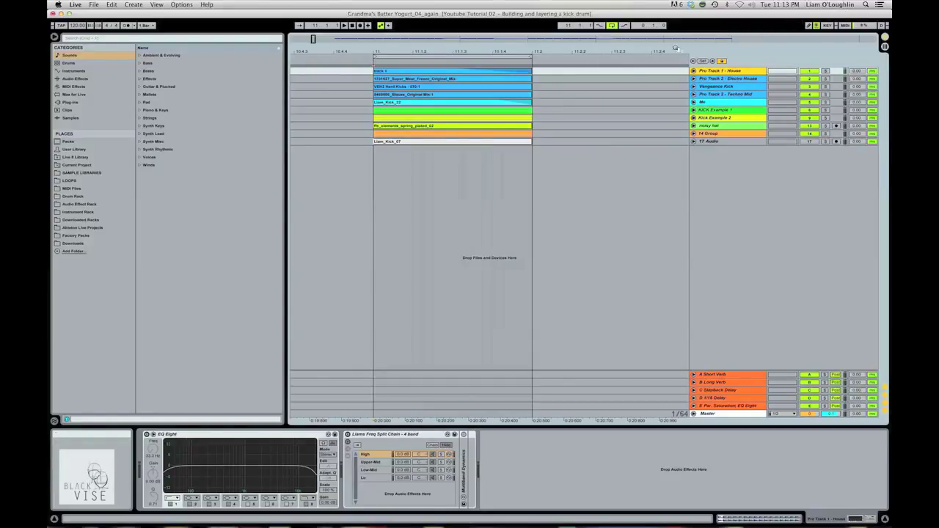
{"action": "left_click", "coordinate": [734, 93]}
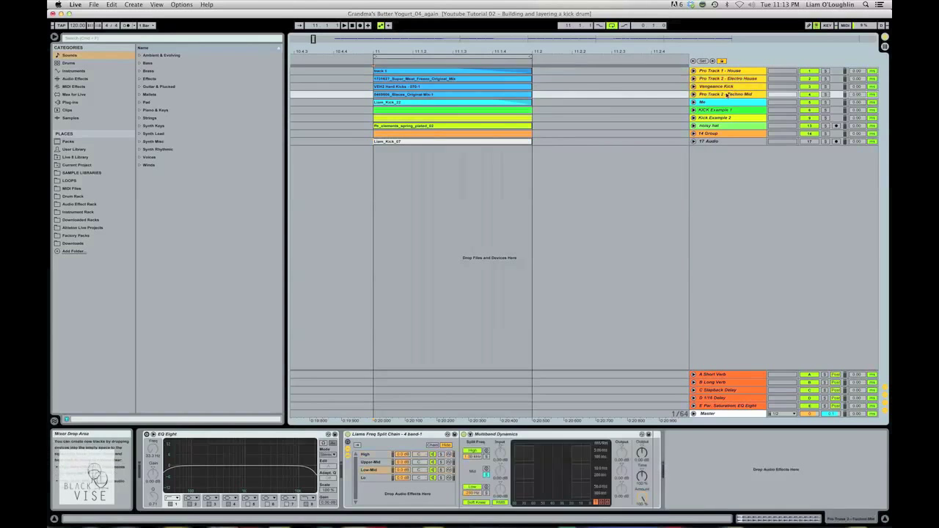
{"action": "left_click", "coordinate": [694, 95]}
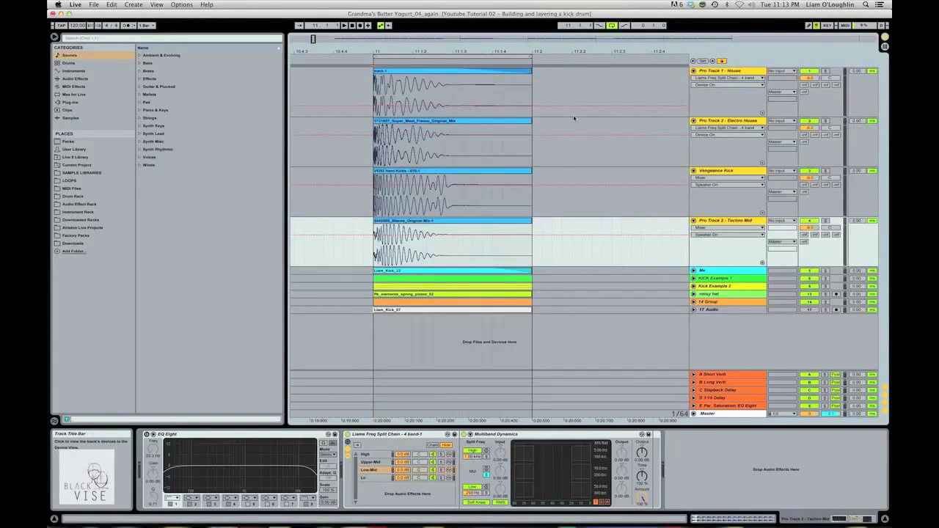
- Solo the Pro Track 1 - House track and play its kick clip
{"action": "left_click", "coordinate": [416, 74]}
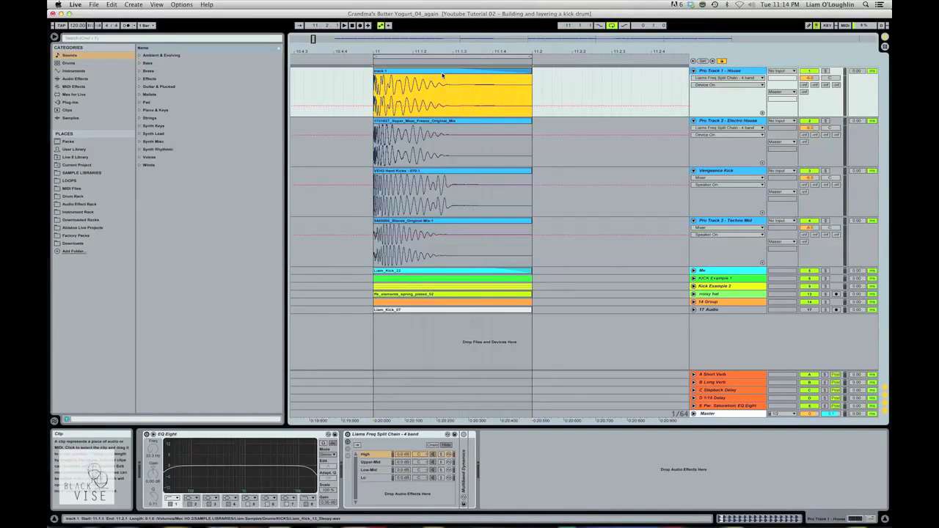
{"action": "left_click", "coordinate": [731, 72]}
{"action": "left_click", "coordinate": [408, 75]}
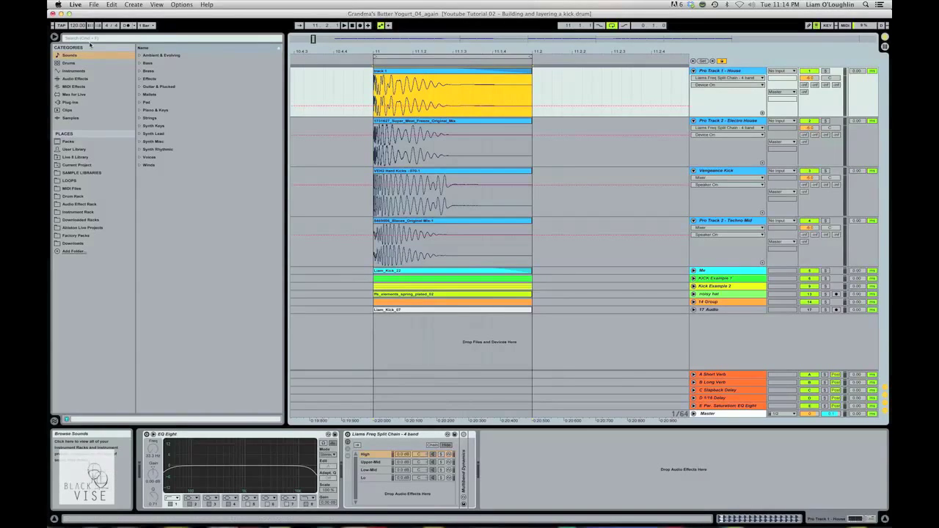
{"action": "key", "text": "super+Tab"}
{"action": "left_click", "coordinate": [123, 43]}
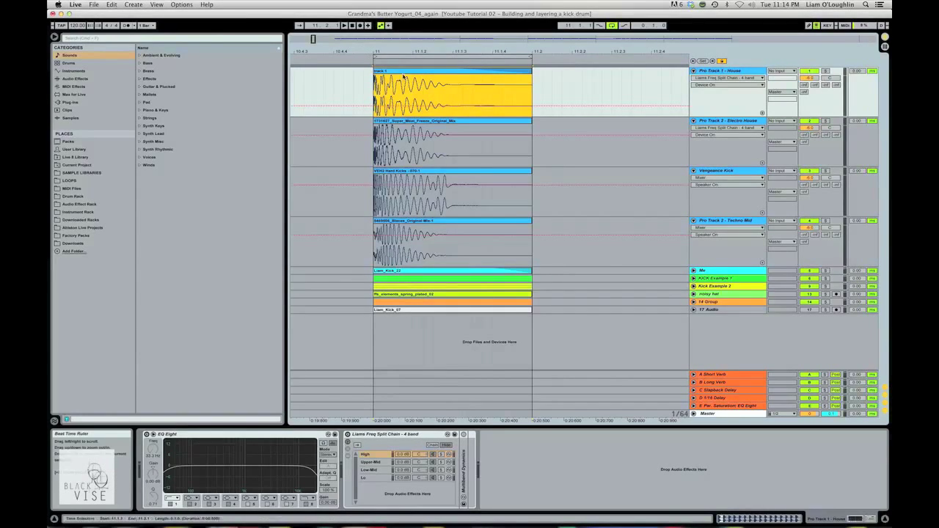
{"action": "left_click", "coordinate": [826, 70]}
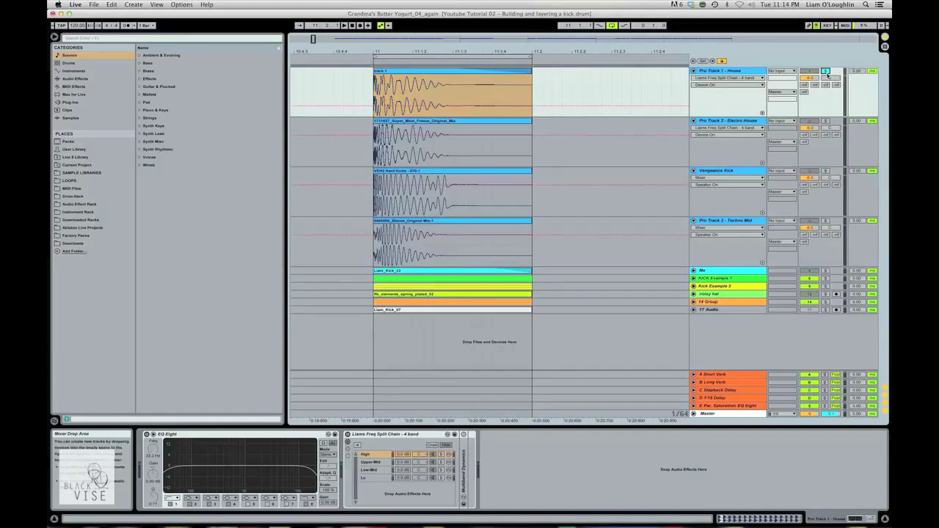
{"action": "left_click", "coordinate": [455, 72]}
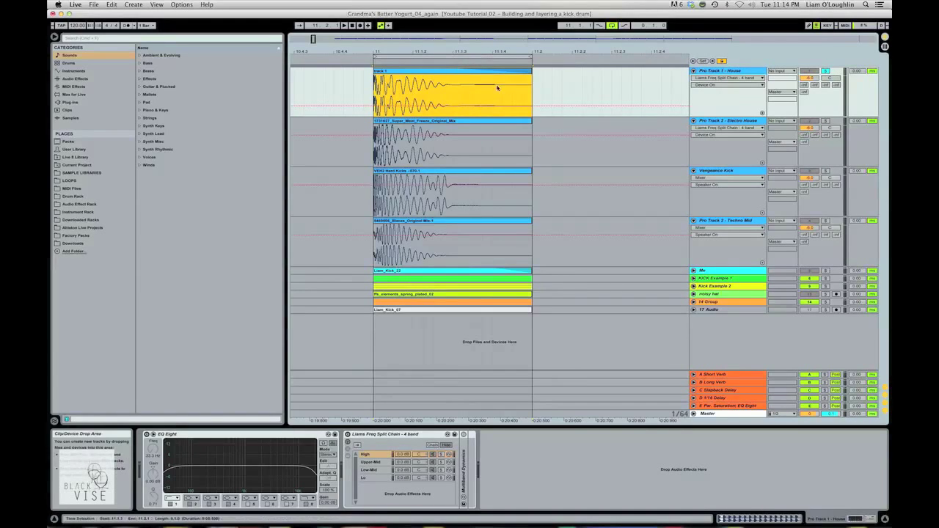
{"action": "key", "text": "space"}
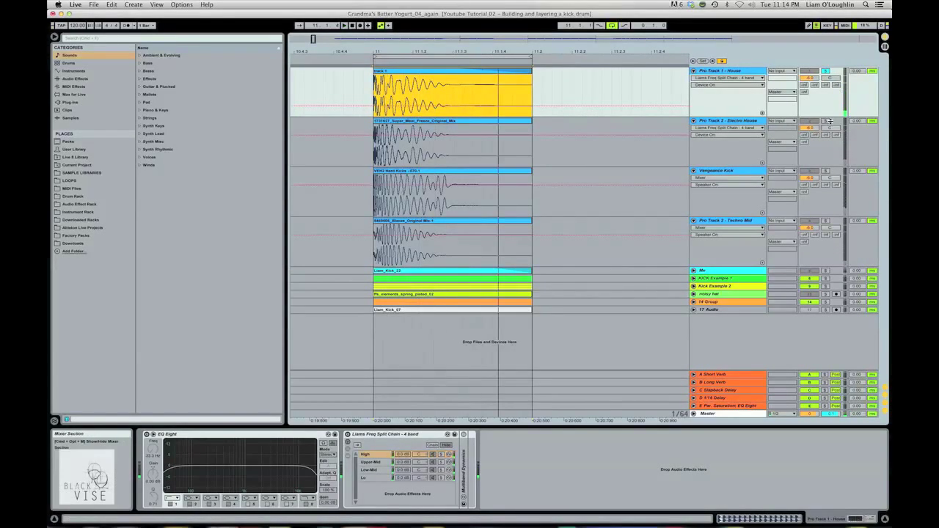
- Audition the Electro House kick and the Vengeance Kick one after the other, each soloed on its own
{"action": "left_click", "coordinate": [826, 120]}
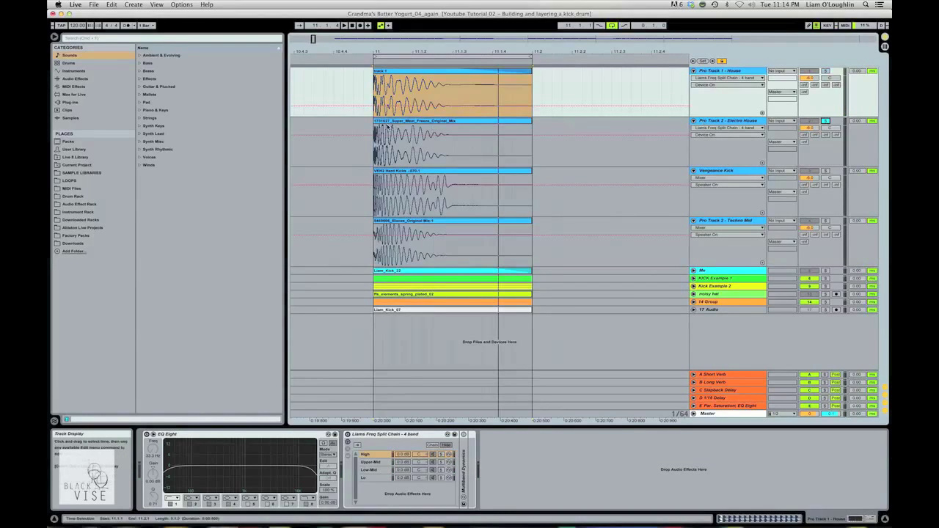
{"action": "left_click", "coordinate": [818, 156]}
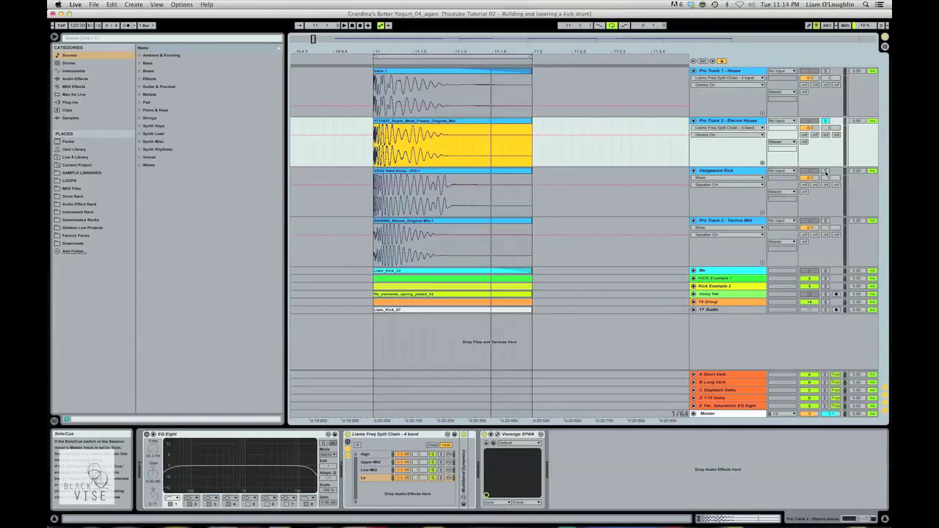
{"action": "left_click", "coordinate": [826, 173]}
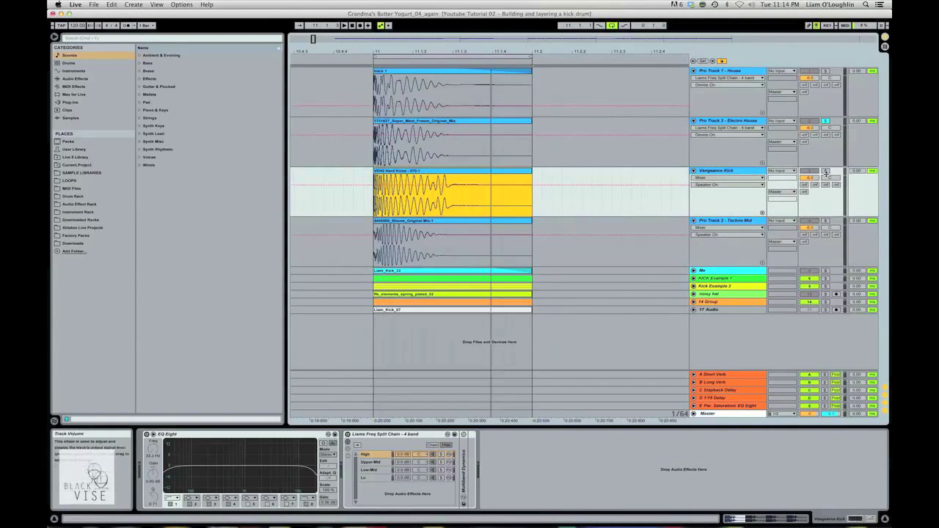
{"action": "left_click", "coordinate": [475, 172]}
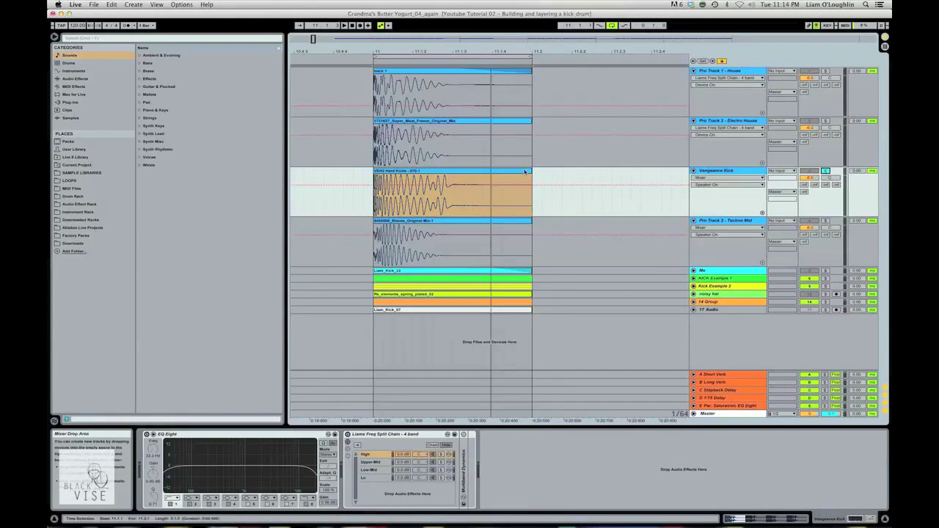
{"action": "left_click", "coordinate": [477, 178]}
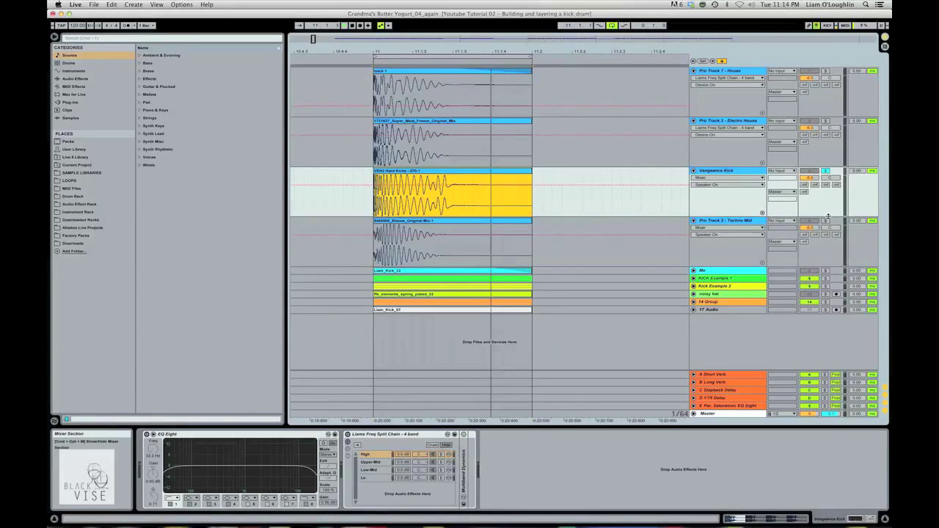
{"action": "key", "text": "space"}
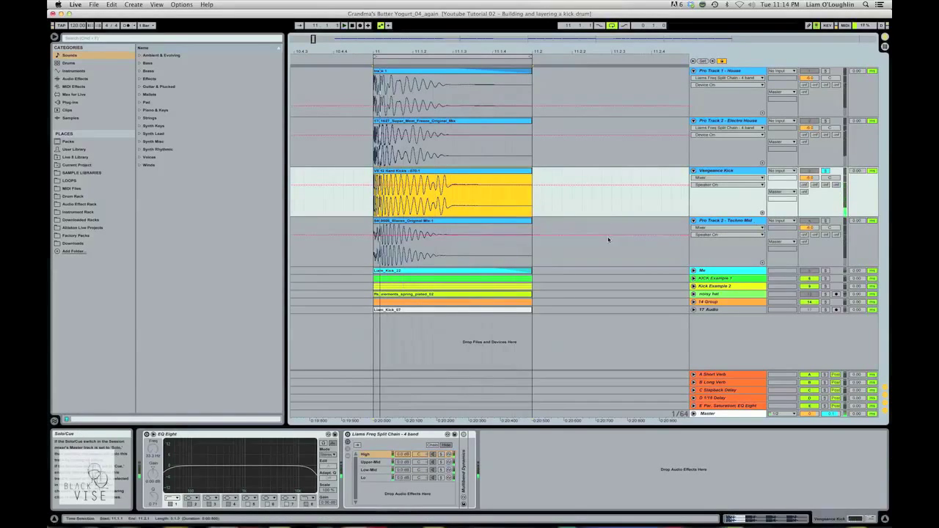
- Solo the Techno Mid reference track and play its kick clip
{"action": "left_click", "coordinate": [499, 222]}
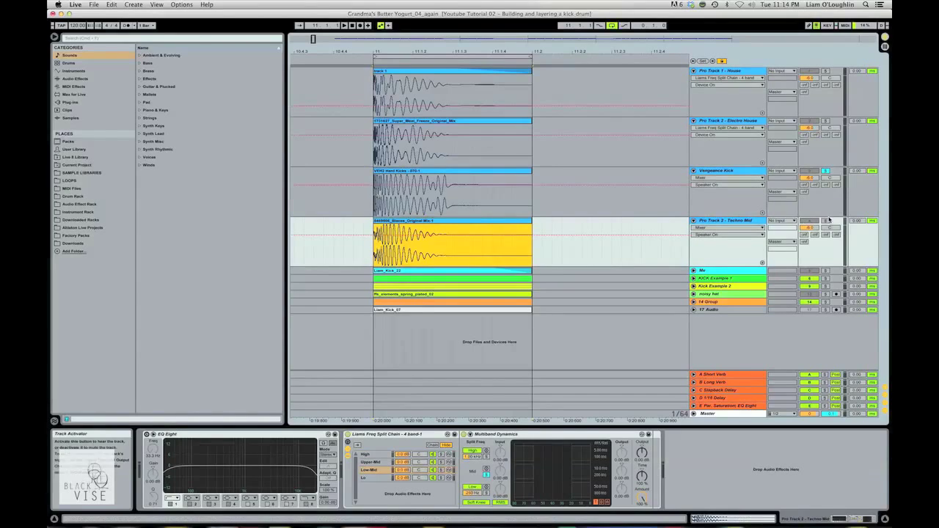
{"action": "left_click", "coordinate": [825, 221]}
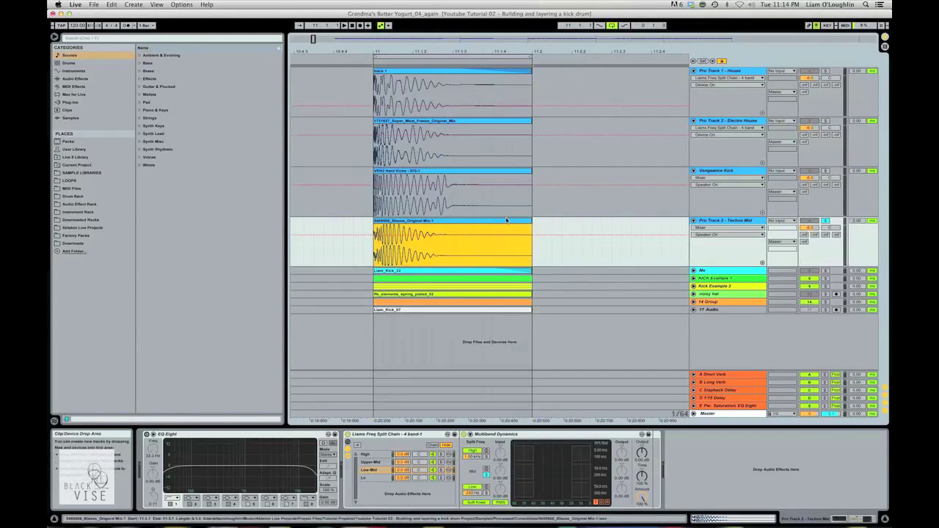
{"action": "key", "text": "space"}
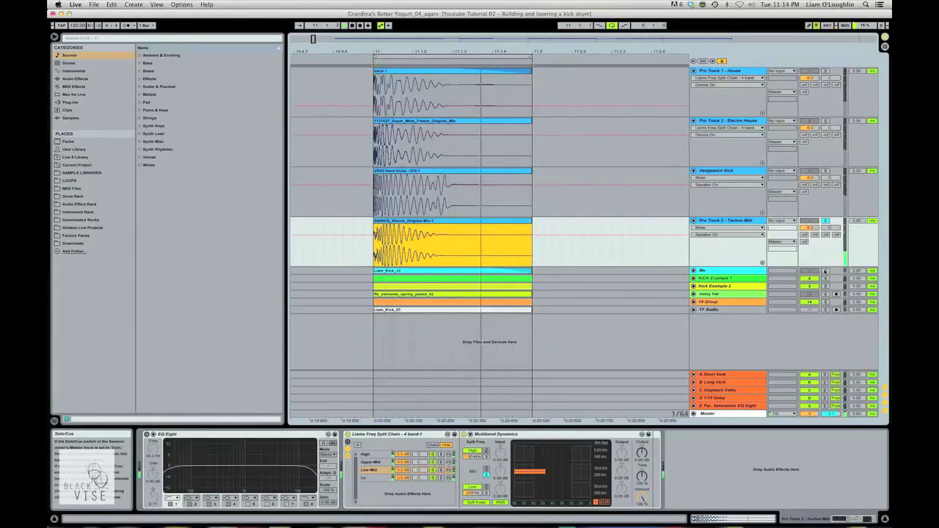
- Unfold the Me track, solo it and audition its kick clip
{"action": "left_click", "coordinate": [694, 271]}
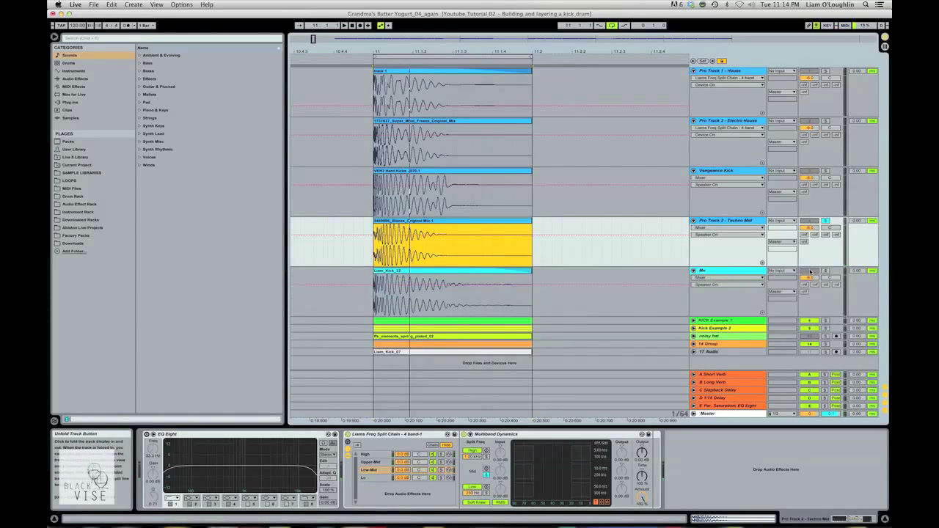
{"action": "left_click", "coordinate": [826, 271]}
{"action": "left_click", "coordinate": [494, 274]}
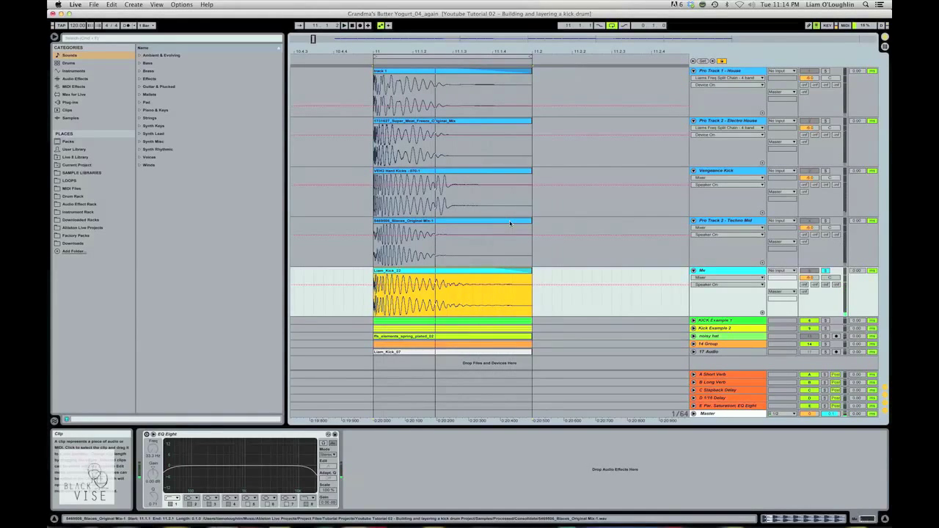
- Examine the attack and tail of the five stacked kick waveforms up close for comparison
{"action": "left_click_drag", "start_coordinate": [396, 48], "coordinate": [396, 49]}
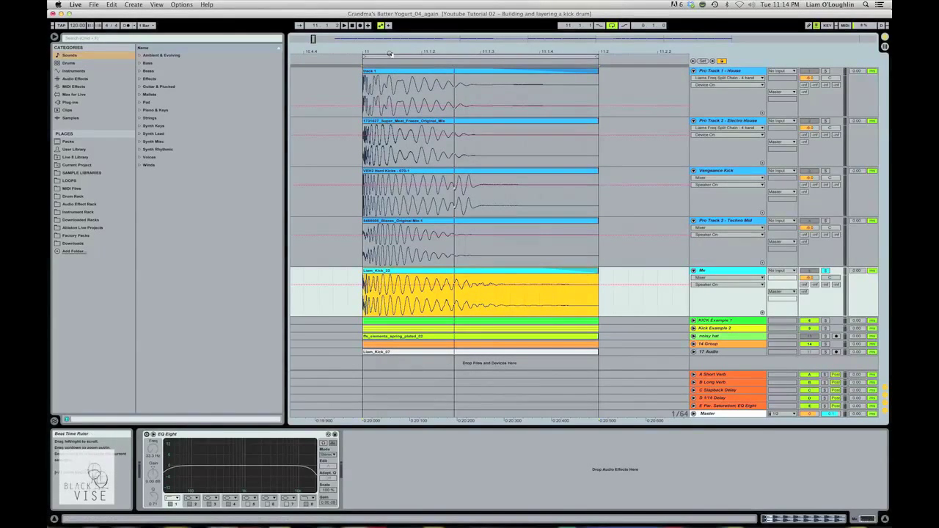
{"action": "mouse_move", "coordinate": [389, 52]}
{"action": "left_mouse_down"}
{"action": "mouse_move", "coordinate": [390, 62]}
{"action": "mouse_move", "coordinate": [390, 42]}
{"action": "mouse_move", "coordinate": [402, 52]}
{"action": "left_mouse_up"}
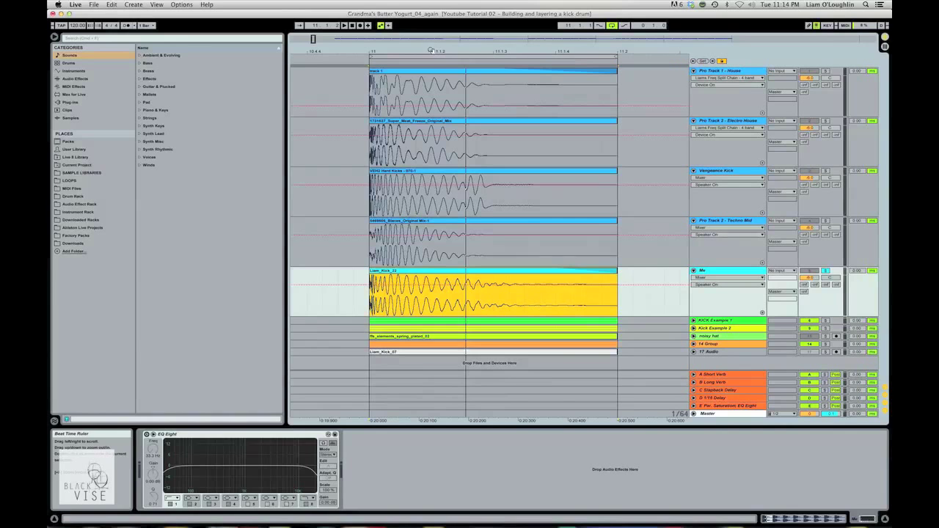
{"action": "mouse_move", "coordinate": [431, 50]}
{"action": "left_mouse_down"}
{"action": "mouse_move", "coordinate": [431, 62]}
{"action": "mouse_move", "coordinate": [438, 51]}
{"action": "left_mouse_up"}
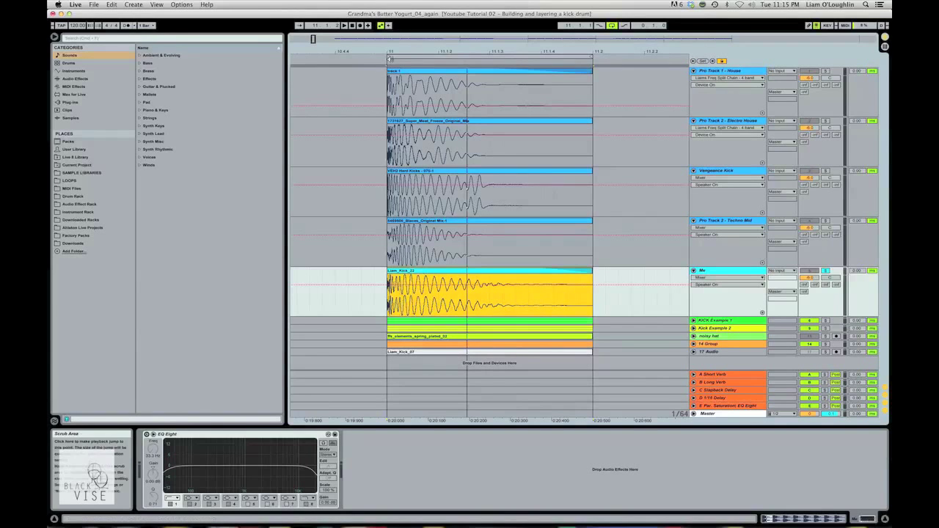
{"action": "left_click_drag", "start_coordinate": [388, 47], "coordinate": [394, 56]}
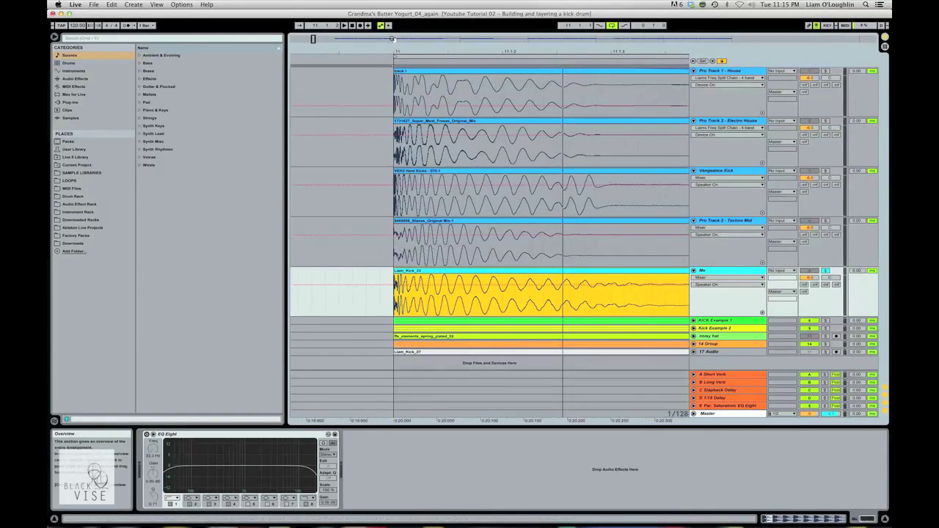
{"action": "left_click_drag", "start_coordinate": [394, 53], "coordinate": [395, 65]}
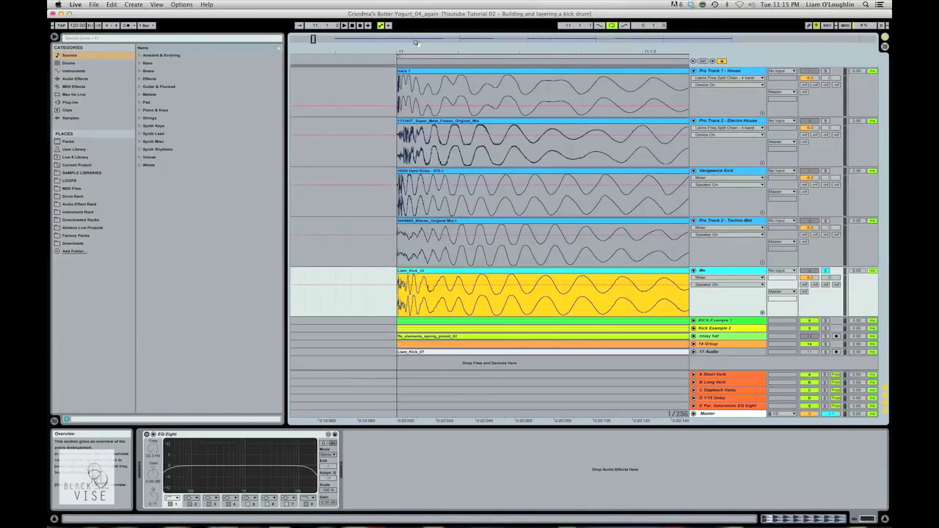
{"action": "left_click_drag", "start_coordinate": [442, 50], "coordinate": [365, 23]}
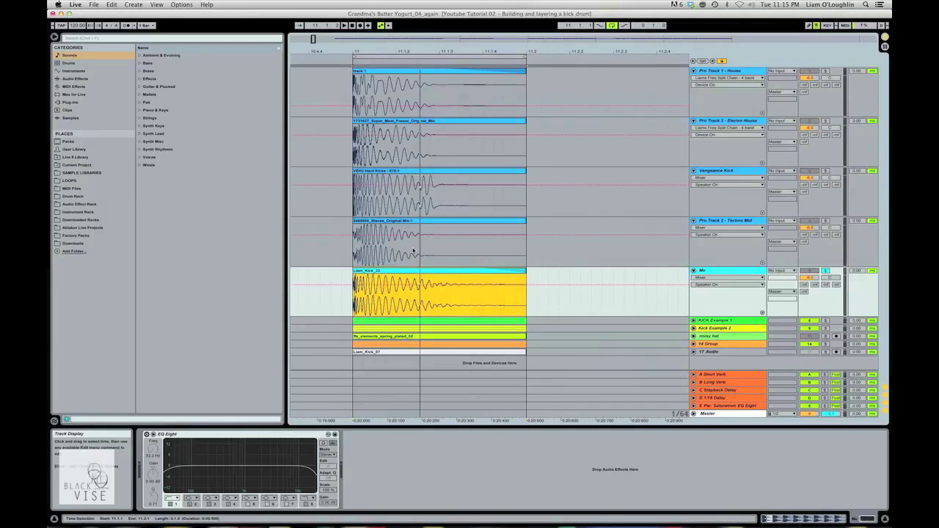
- Inspect the High, Upper-Mid, Low-Mid and Lo chains of the Vengeance Kick track's four-band frequency split rack, including their Multiband Dynamics
{"action": "left_click", "coordinate": [721, 171]}
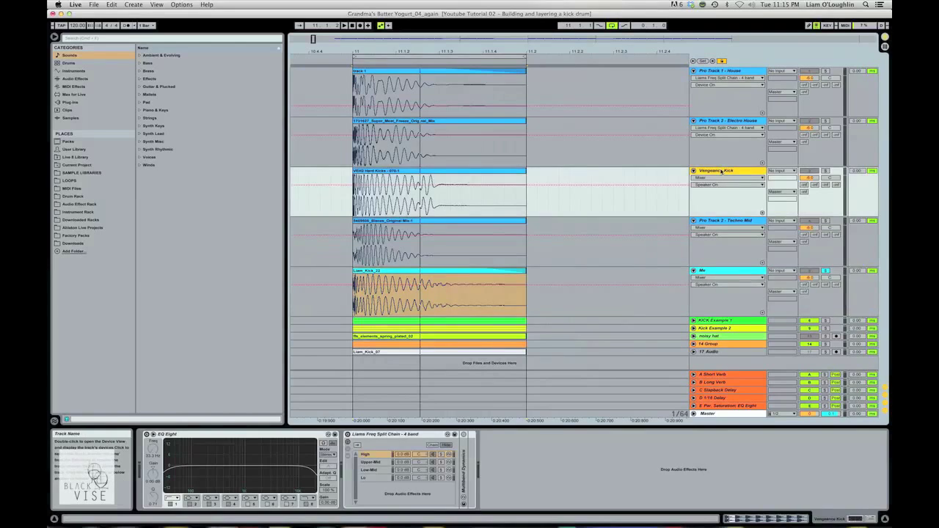
{"action": "left_click", "coordinate": [382, 435]}
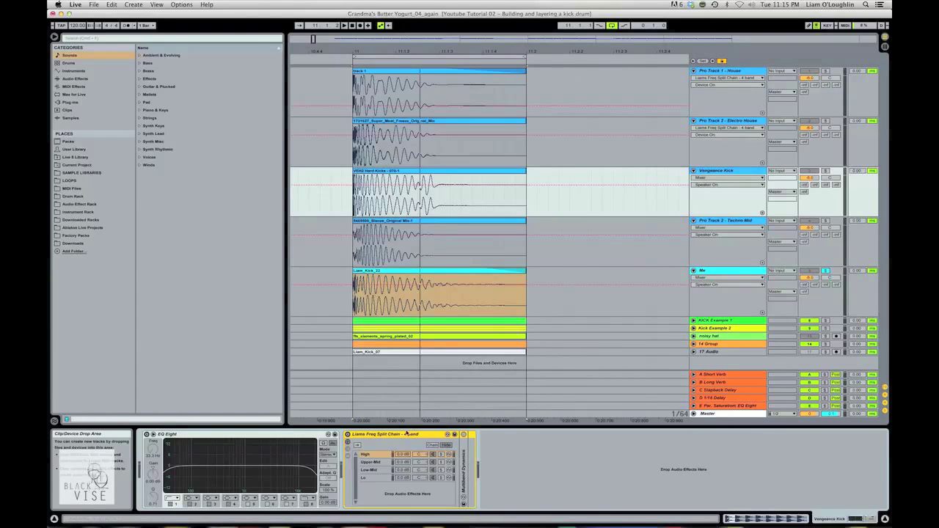
{"action": "left_click", "coordinate": [369, 462]}
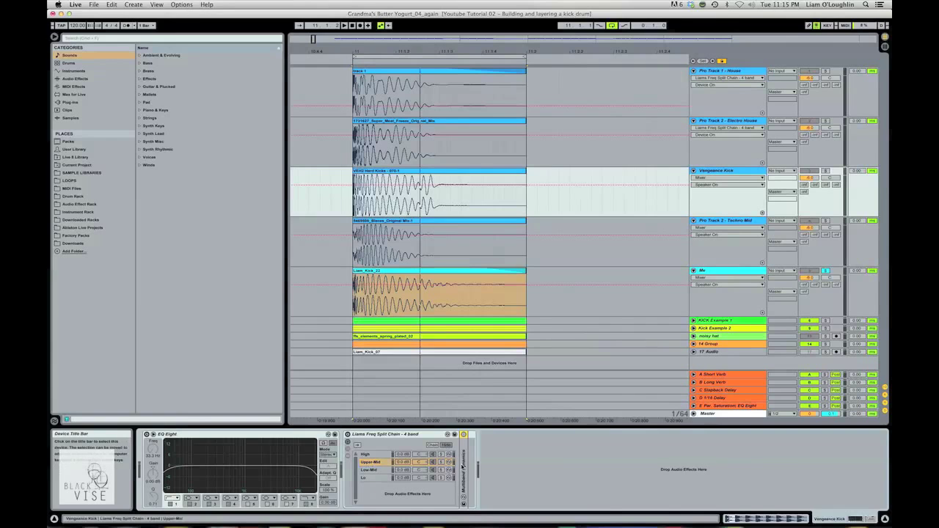
{"action": "left_click", "coordinate": [377, 455]}
{"action": "left_click", "coordinate": [378, 463]}
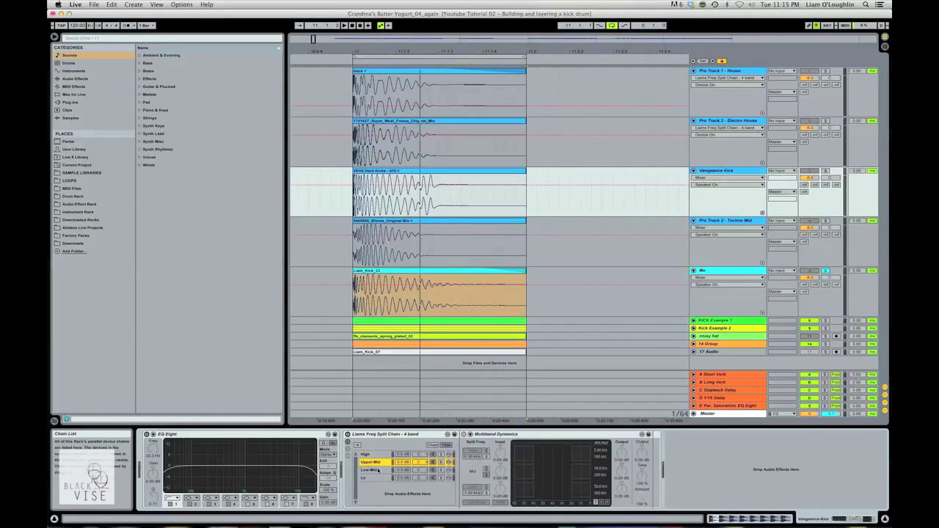
{"action": "left_click", "coordinate": [379, 471]}
{"action": "left_click", "coordinate": [380, 479]}
{"action": "double_click", "coordinate": [463, 461]}
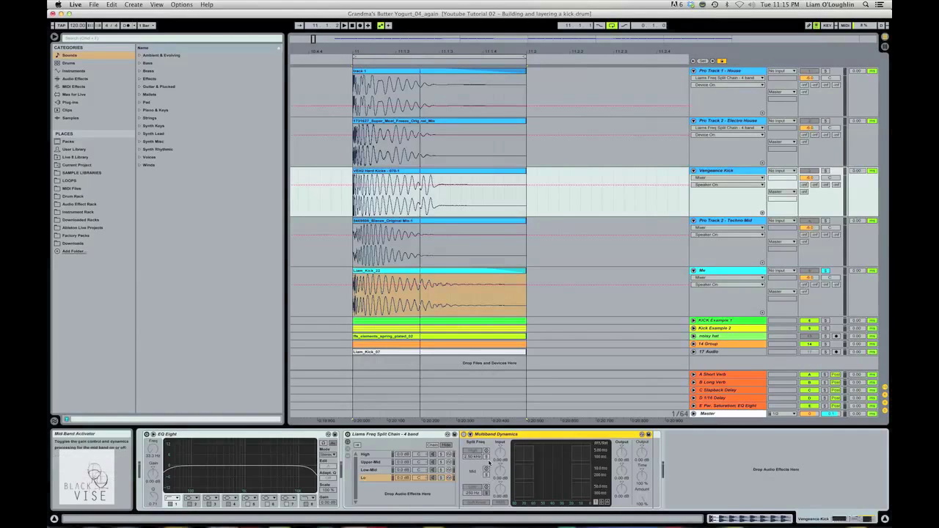
- Go through the four band chains once more and enable the frequency split rack on the Vengeance Kick track
{"action": "left_click", "coordinate": [375, 455]}
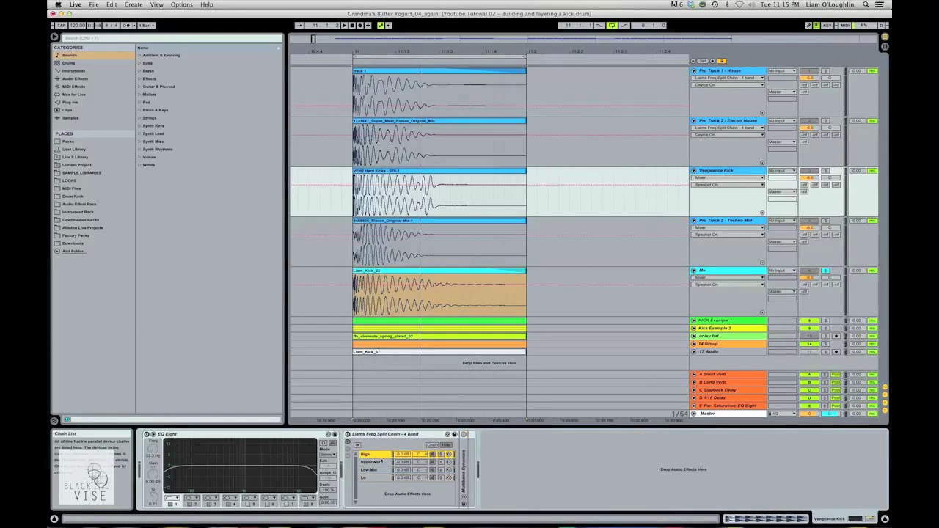
{"action": "left_click", "coordinate": [379, 462]}
{"action": "left_click", "coordinate": [379, 470]}
{"action": "left_click", "coordinate": [379, 477]}
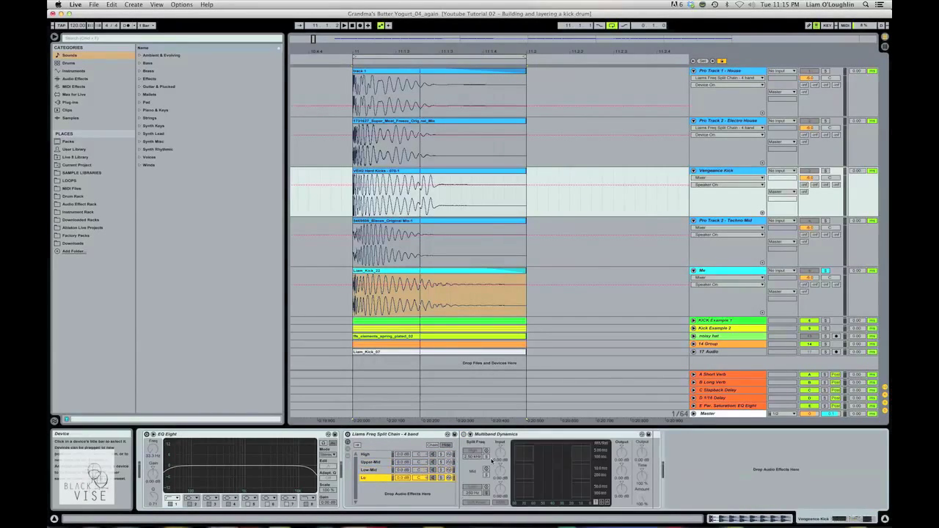
{"action": "left_click", "coordinate": [348, 435]}
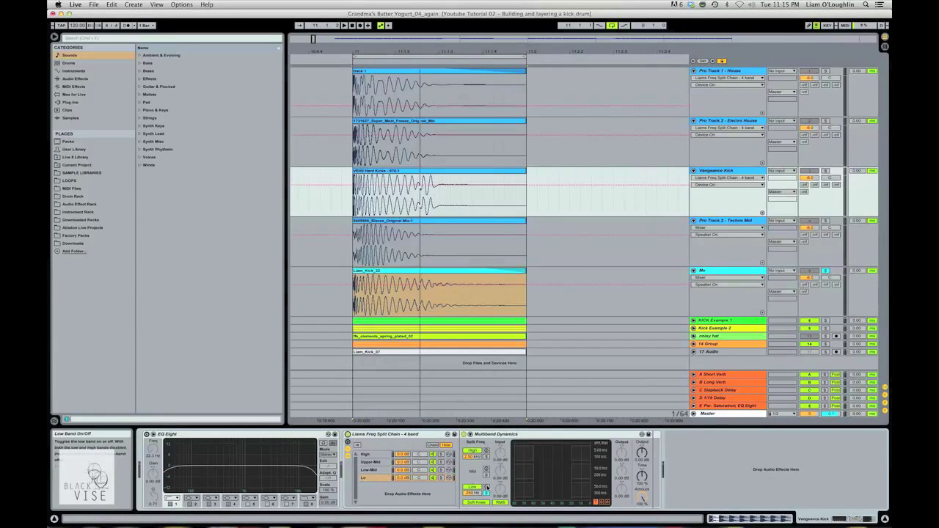
- Check the split frequencies set in the Multiband Dynamics of the Low-Mid, High, Upper-Mid and Lo chains on the Vengeance Kick track
{"action": "left_click", "coordinate": [375, 471]}
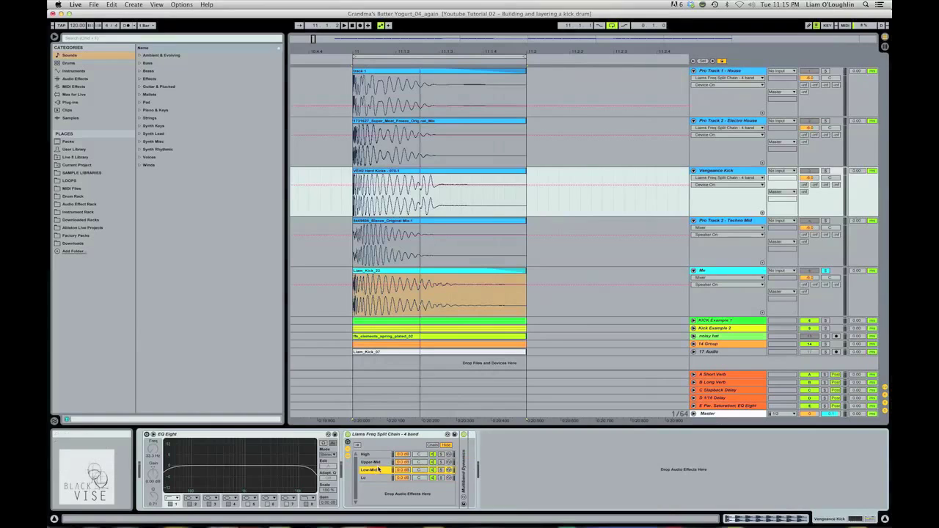
{"action": "double_click", "coordinate": [464, 472]}
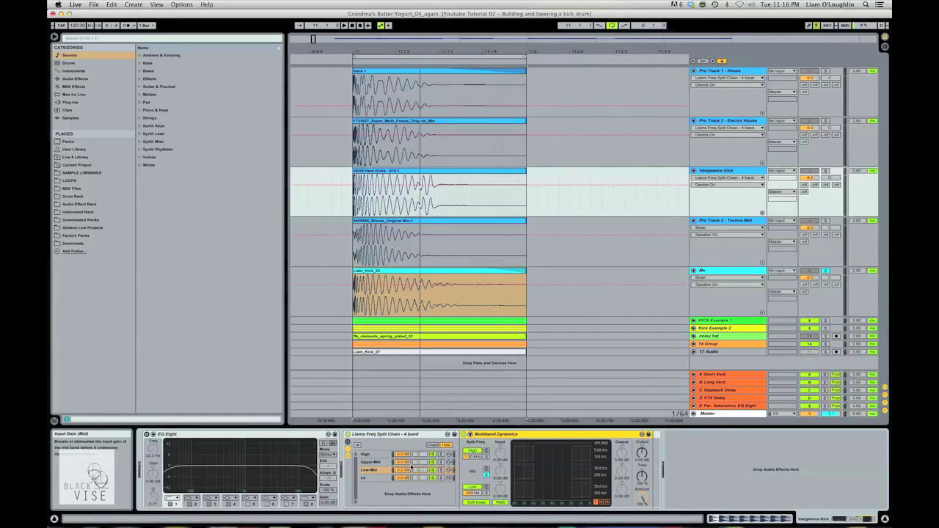
{"action": "left_click", "coordinate": [380, 455]}
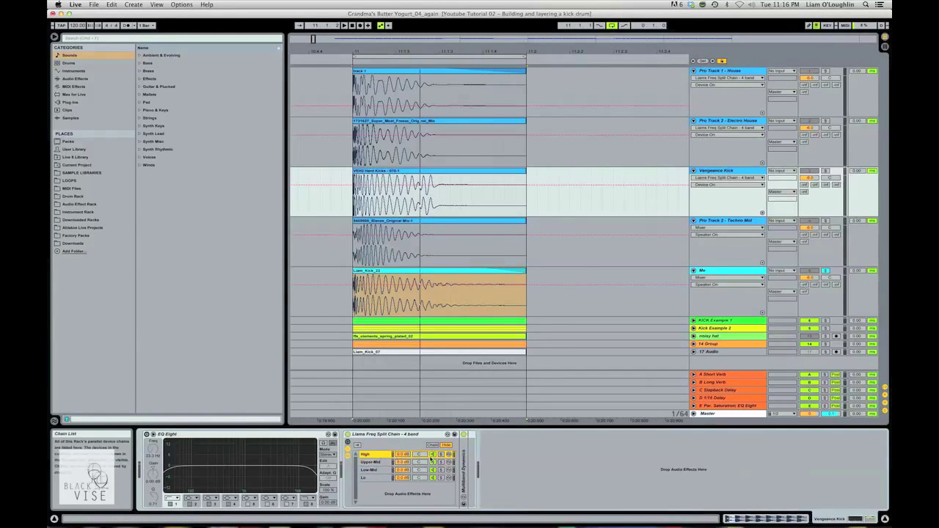
{"action": "double_click", "coordinate": [464, 472]}
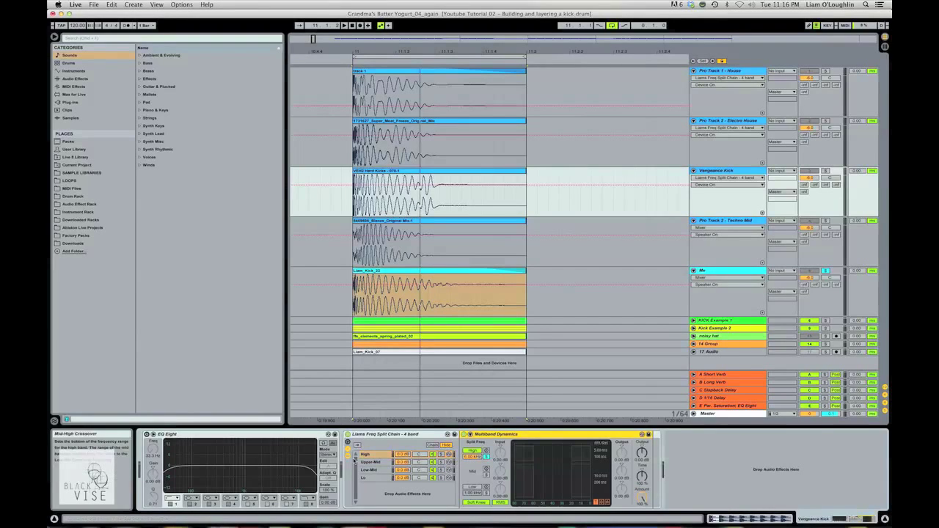
{"action": "left_click", "coordinate": [364, 462]}
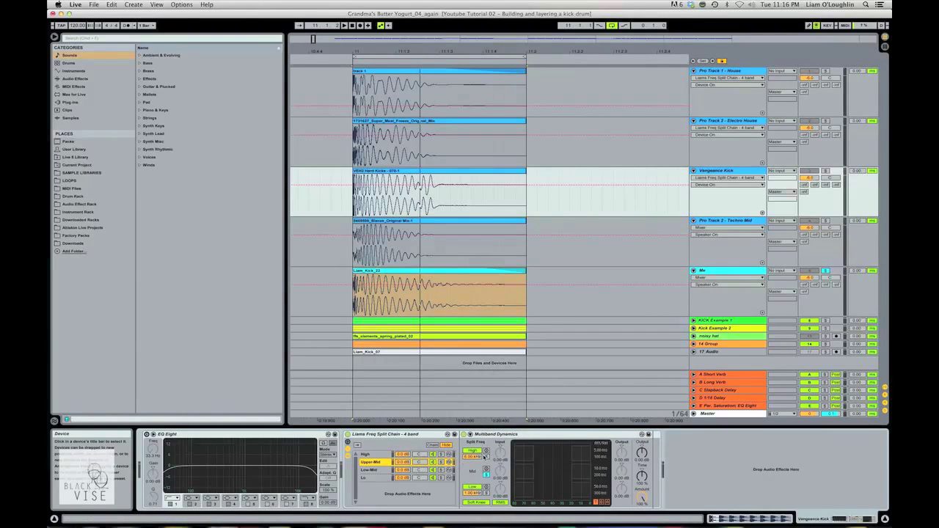
{"action": "left_click", "coordinate": [376, 470]}
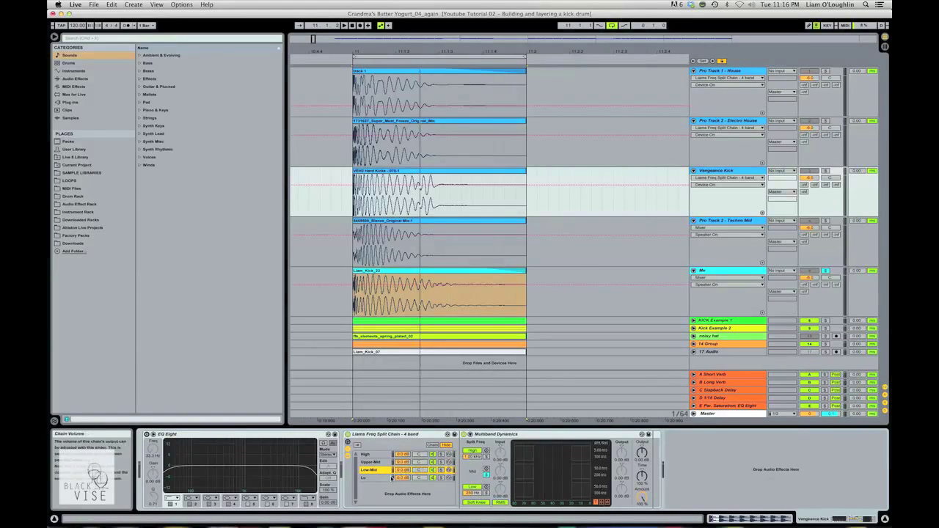
{"action": "left_click", "coordinate": [367, 478]}
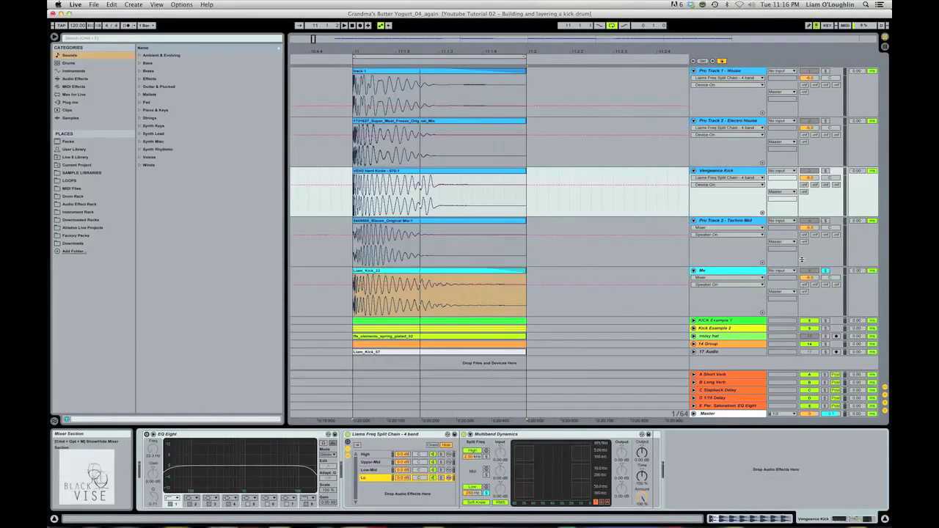
- Solo the Pro Track 2 - Electro House track and select its kick clip
{"action": "left_click", "coordinate": [724, 271]}
{"action": "left_click", "coordinate": [730, 228]}
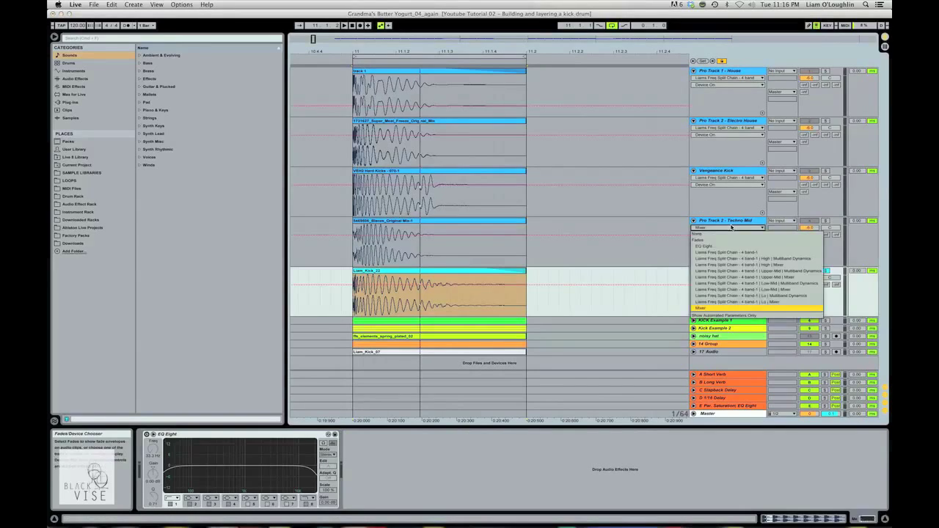
{"action": "left_click", "coordinate": [736, 222]}
{"action": "left_click", "coordinate": [449, 128]}
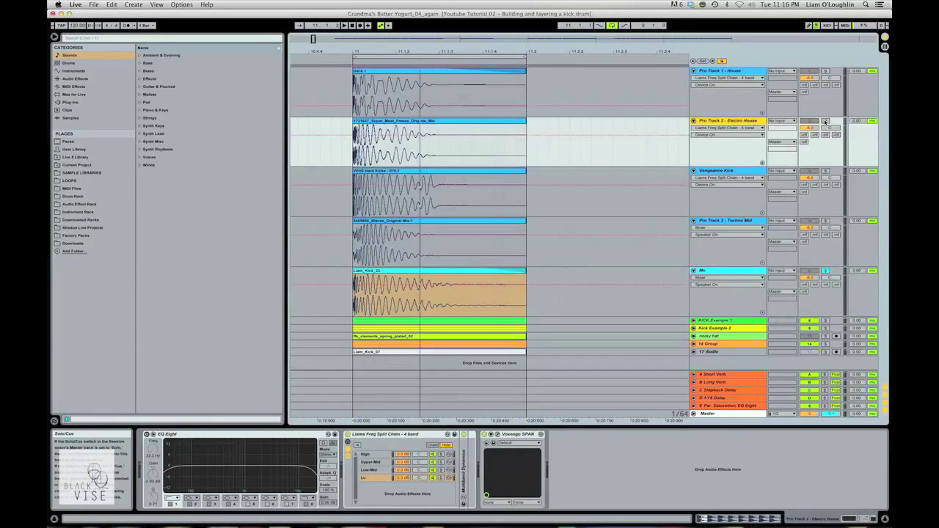
{"action": "left_click", "coordinate": [449, 124]}
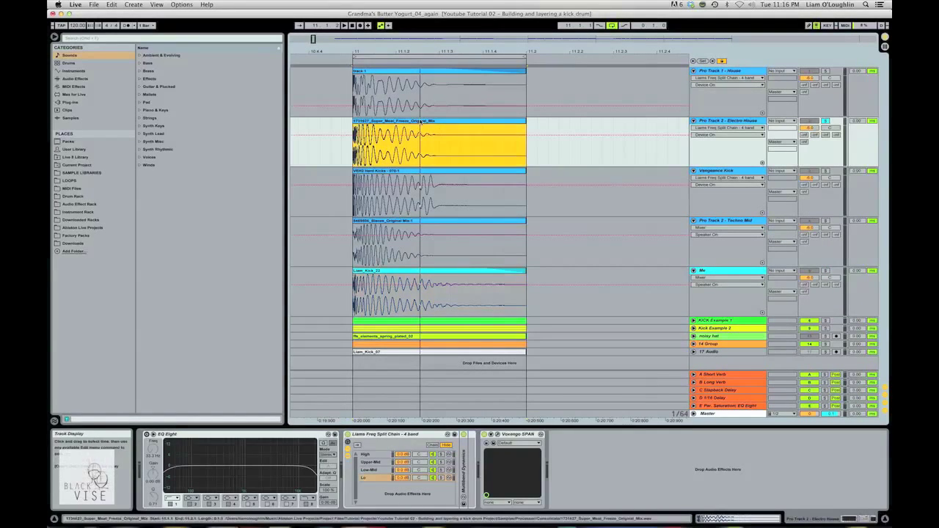
- Solo the High, Upper-Mid, Low-Mid and Lo chains of the Electro House track's frequency split rack one after another to audition each band
{"action": "left_click", "coordinate": [374, 456]}
{"action": "left_click", "coordinate": [441, 455]}
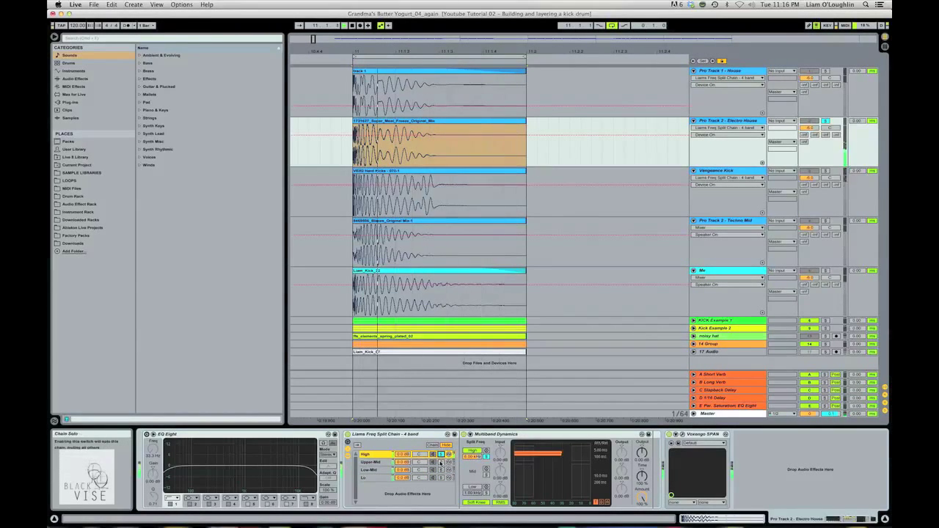
{"action": "left_click", "coordinate": [441, 463]}
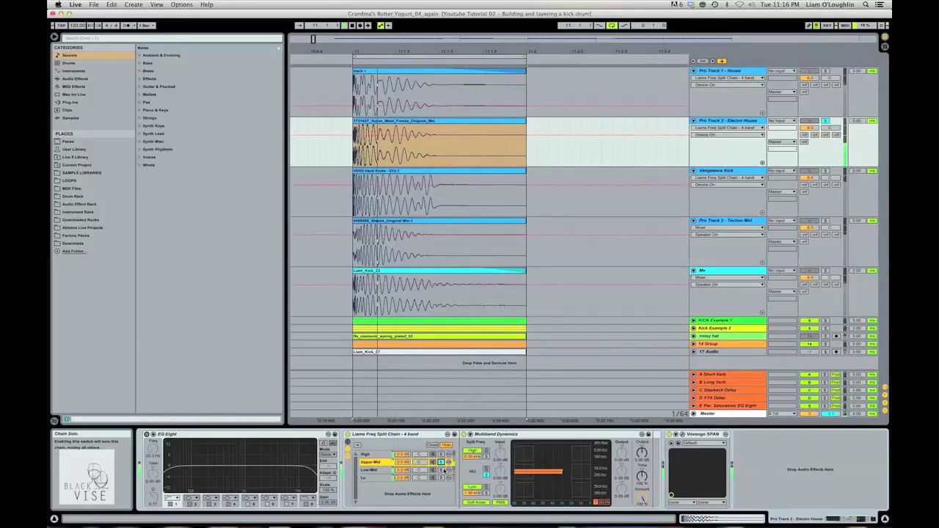
{"action": "left_click", "coordinate": [441, 470]}
{"action": "left_click", "coordinate": [445, 479]}
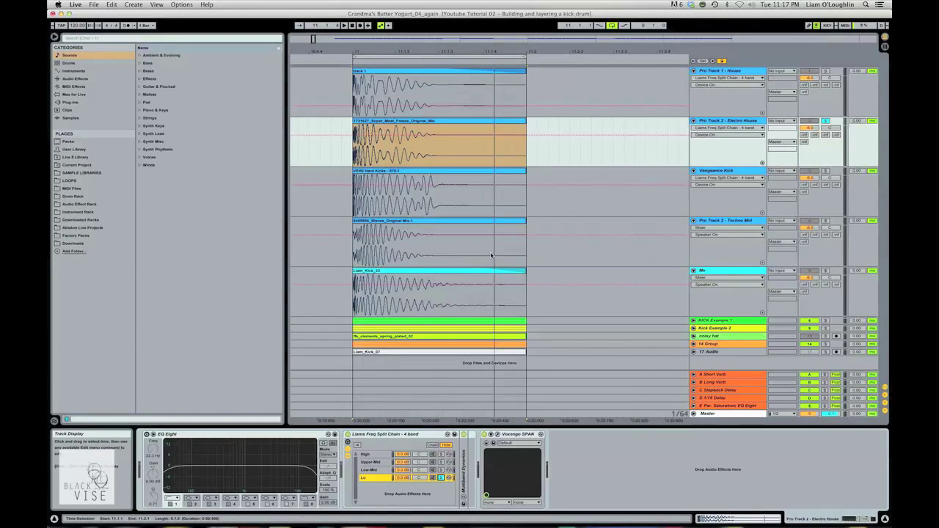
- Look at the KICK Example 1 and Kick Example 2 groups and unfold KICK Example 1 to reveal its layers
{"action": "left_click", "coordinate": [717, 321]}
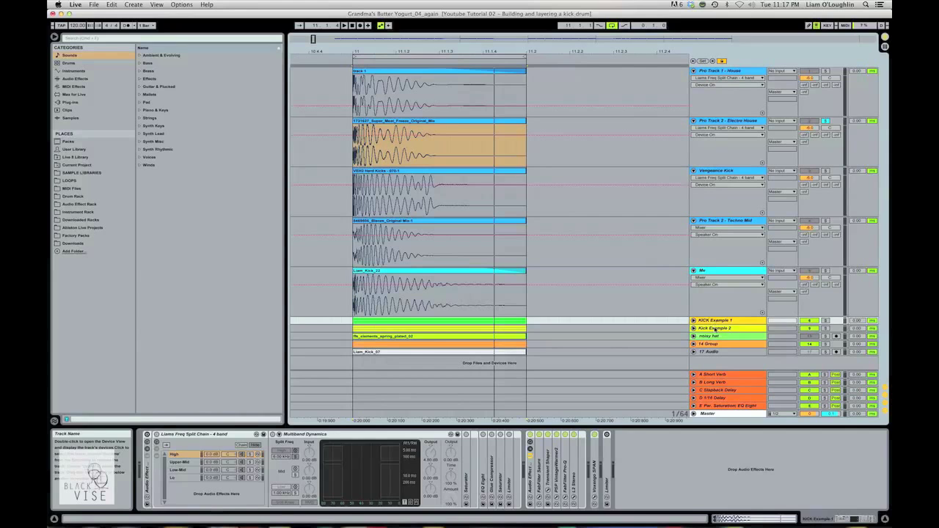
{"action": "left_click", "coordinate": [715, 328]}
{"action": "left_click", "coordinate": [707, 323]}
{"action": "left_click", "coordinate": [707, 328]}
{"action": "left_click", "coordinate": [701, 322]}
{"action": "left_click", "coordinate": [693, 321]}
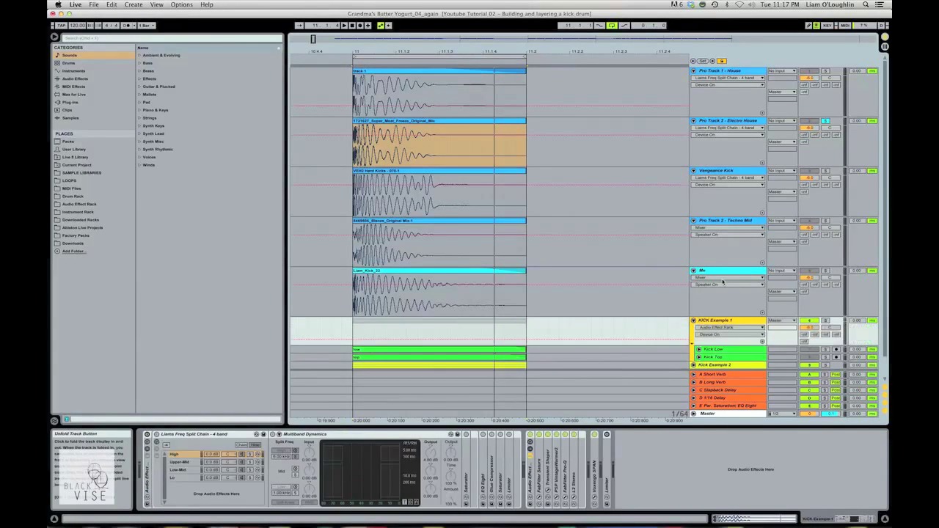
- Solo the Me track and play its Liam_Kick_22 clip as the comparison for the example kick
{"action": "left_click", "coordinate": [450, 281]}
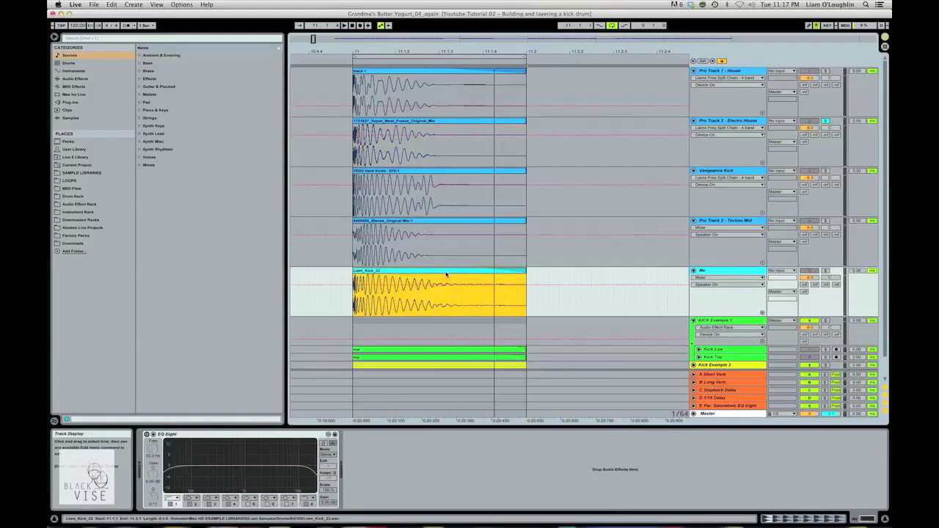
{"action": "left_click", "coordinate": [824, 271]}
{"action": "left_click", "coordinate": [461, 273]}
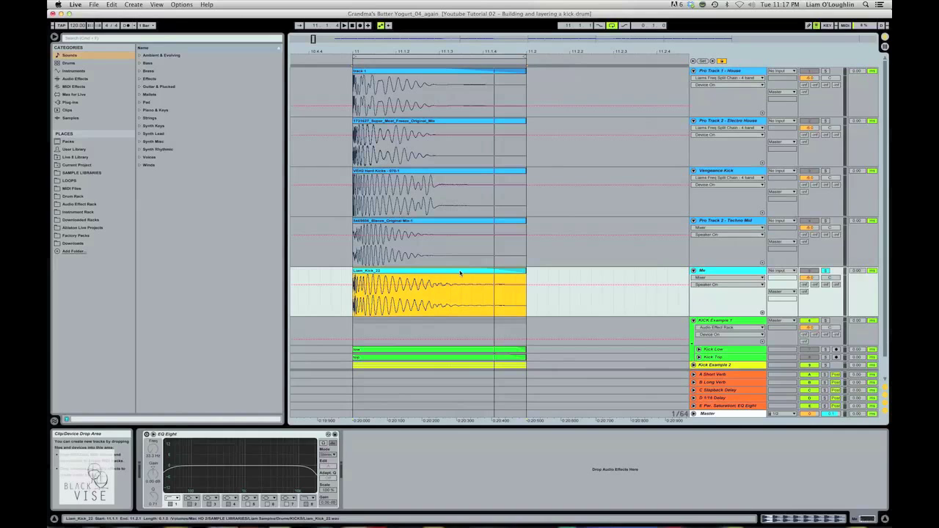
{"action": "scroll", "coordinate": [549, 275], "scroll_direction": "down", "scroll_amount": 2}
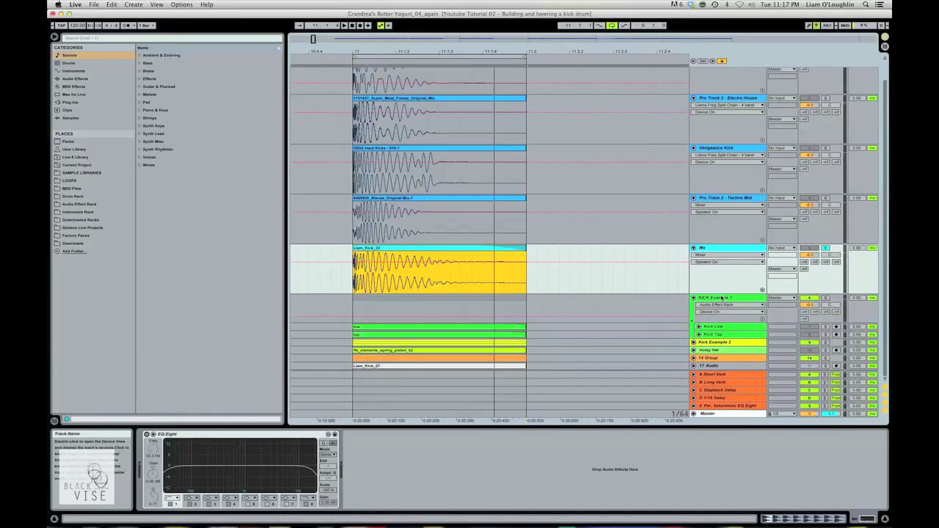
{"action": "left_click", "coordinate": [503, 244]}
{"action": "left_click", "coordinate": [502, 249]}
{"action": "key", "text": "space"}
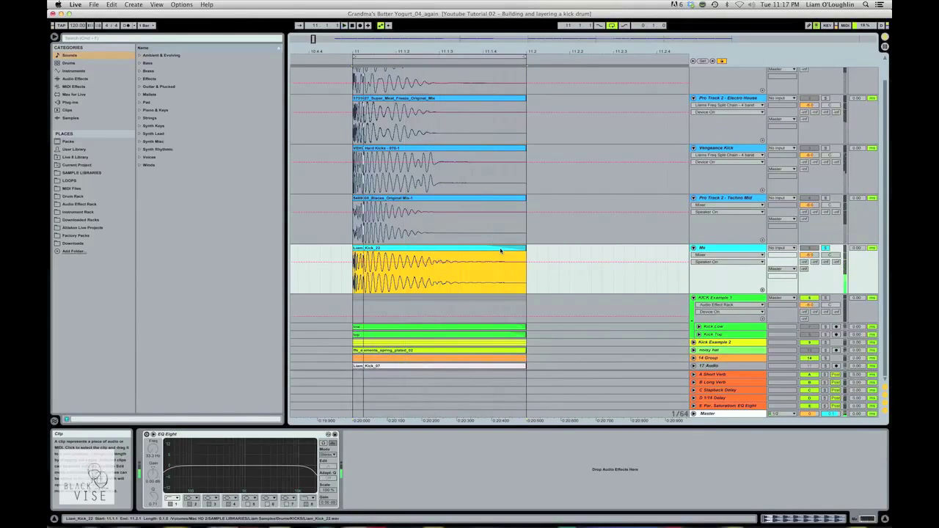
- Unfold the Kick Low and Kick Top tracks inside the KICK Example 1 group to show their waveforms
{"action": "left_click", "coordinate": [705, 327]}
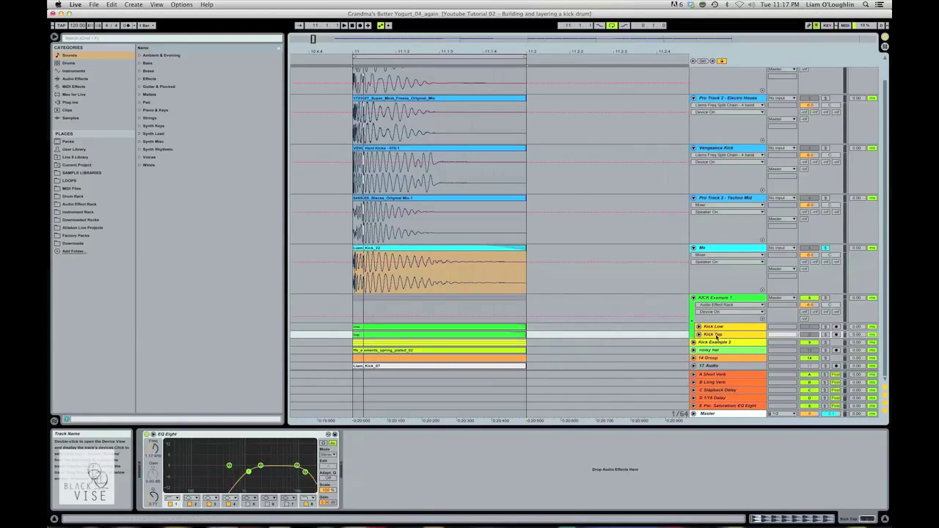
{"action": "left_click", "coordinate": [699, 327]}
{"action": "scroll", "coordinate": [701, 345], "scroll_direction": "down", "scroll_amount": 2}
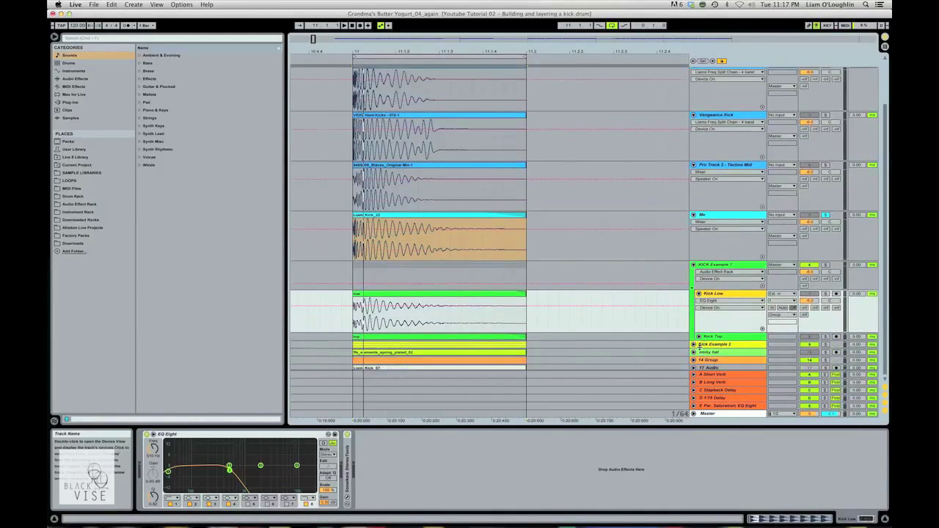
{"action": "left_click", "coordinate": [699, 331]}
{"action": "left_click", "coordinate": [714, 332]}
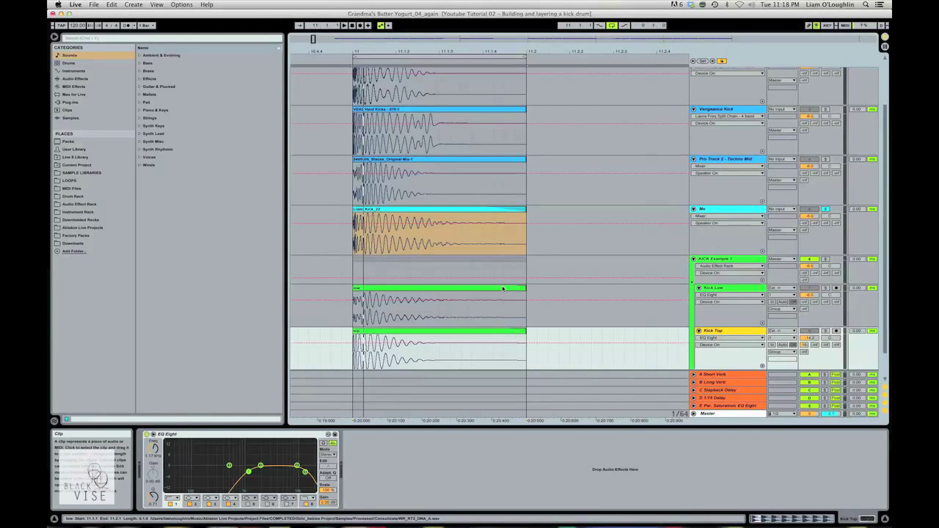
- Solo the Kick Low track and audition its clip while toggling its EQ Eight to compare the filtered sound
{"action": "scroll", "coordinate": [572, 291], "scroll_direction": "down", "scroll_amount": 1}
{"action": "left_click", "coordinate": [869, 296]}
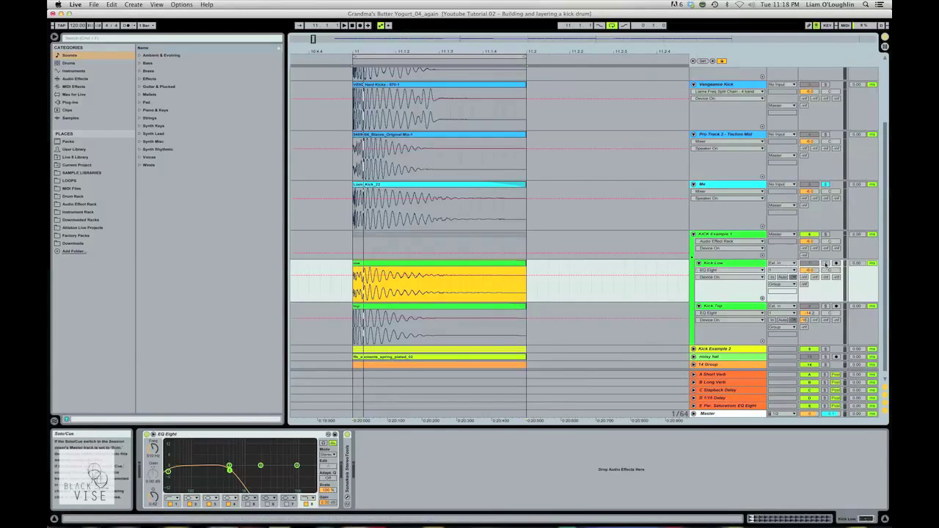
{"action": "left_click", "coordinate": [825, 263]}
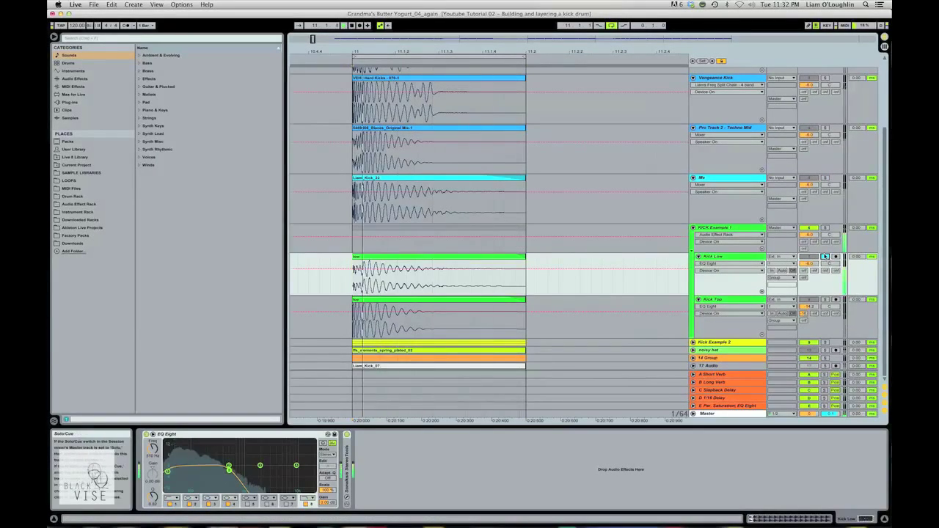
{"action": "left_click", "coordinate": [390, 259]}
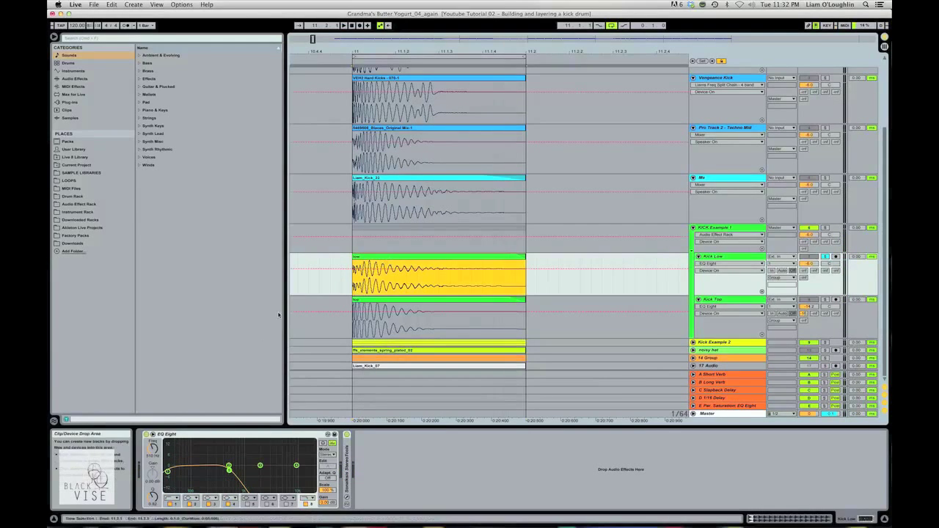
{"action": "left_click", "coordinate": [146, 434]}
{"action": "key", "text": "space"}
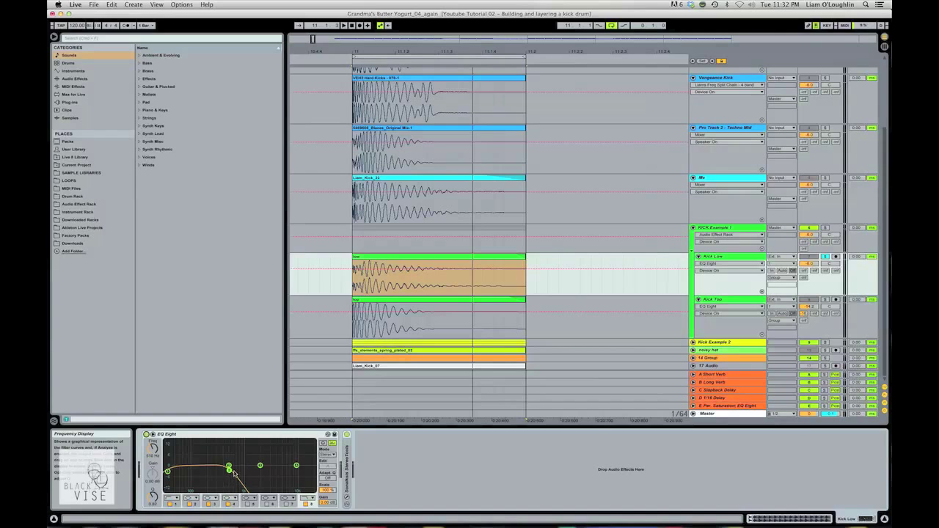
{"action": "key", "text": "space"}
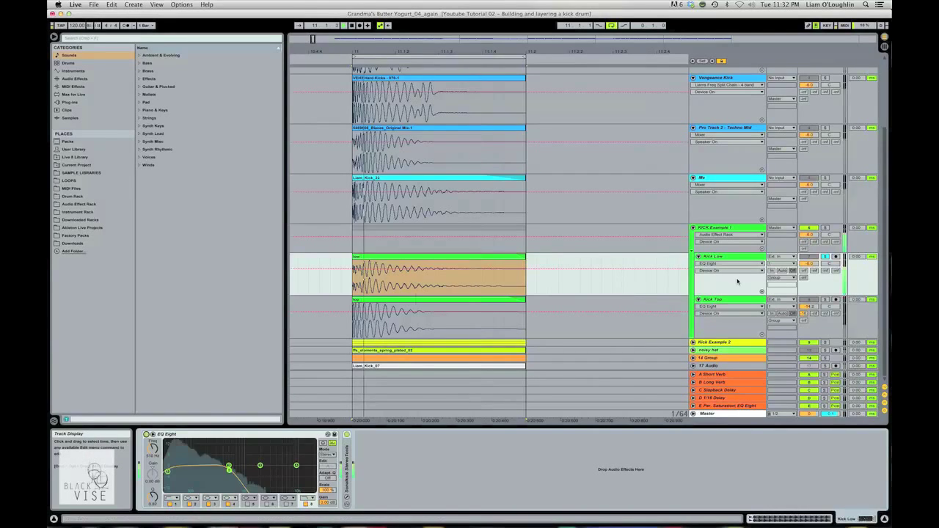
- Solo the Kick Top track and audition its clip with its EQ Eight switched off and back on
{"action": "left_click", "coordinate": [759, 302]}
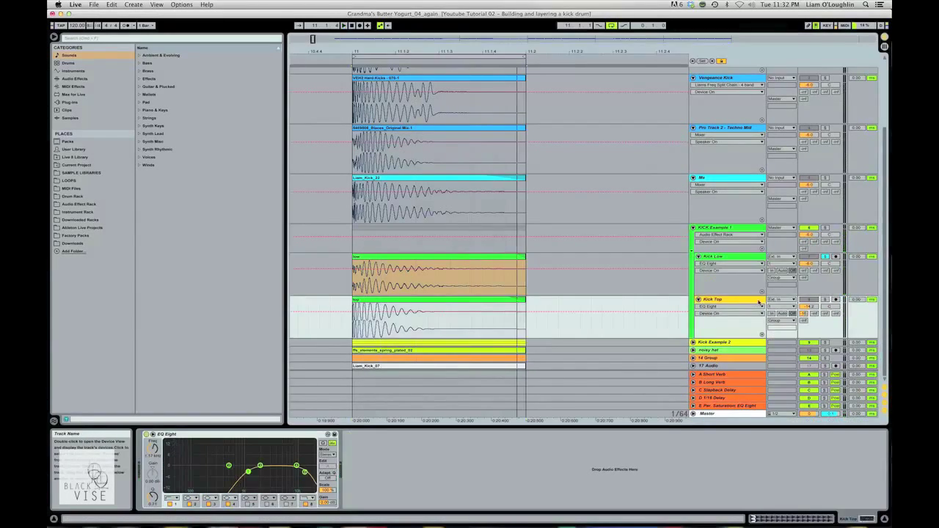
{"action": "left_click", "coordinate": [826, 299]}
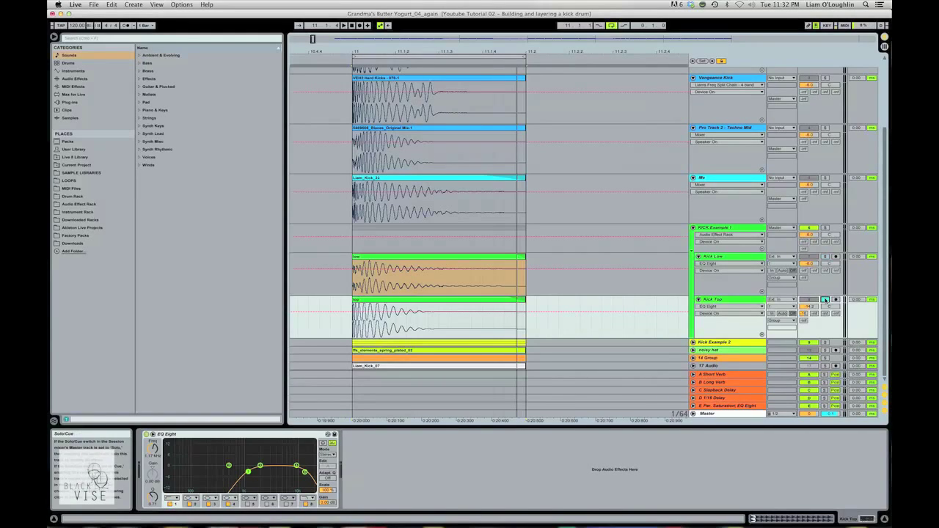
{"action": "left_click", "coordinate": [471, 303]}
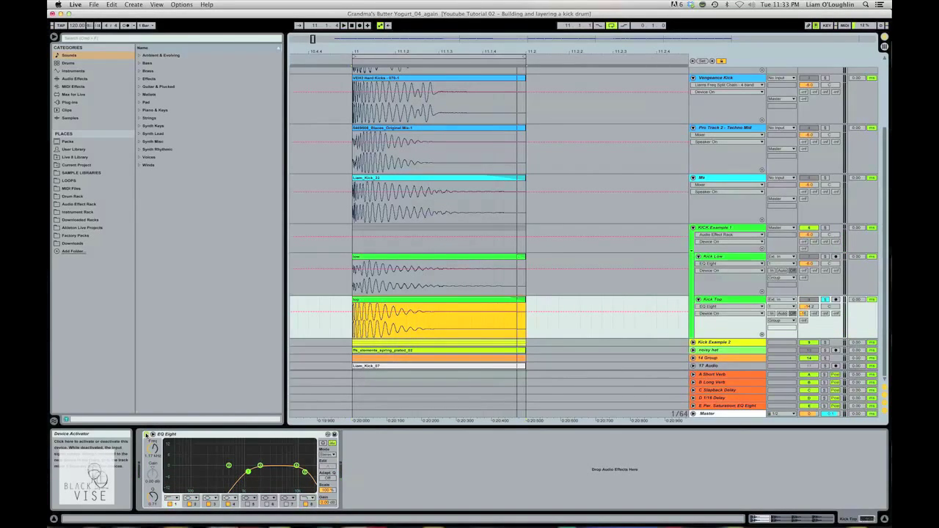
{"action": "left_click", "coordinate": [147, 434]}
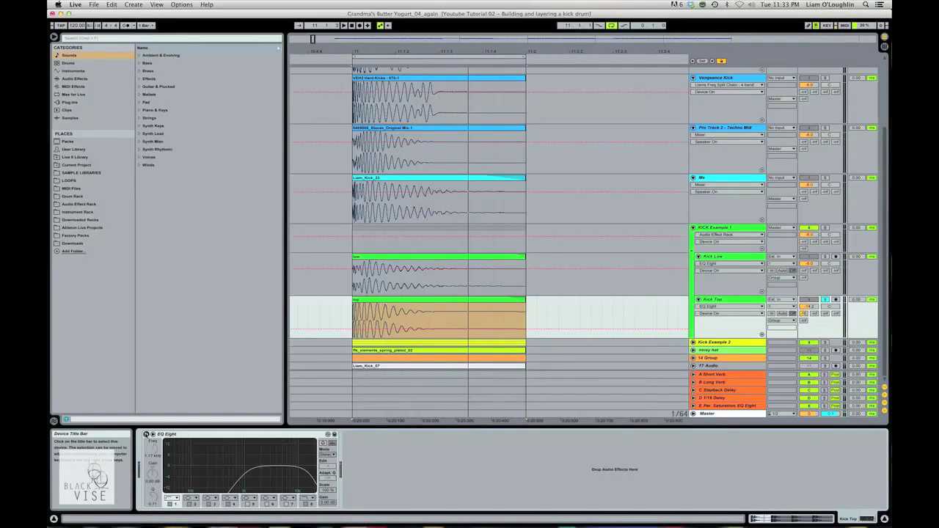
{"action": "left_click", "coordinate": [146, 434]}
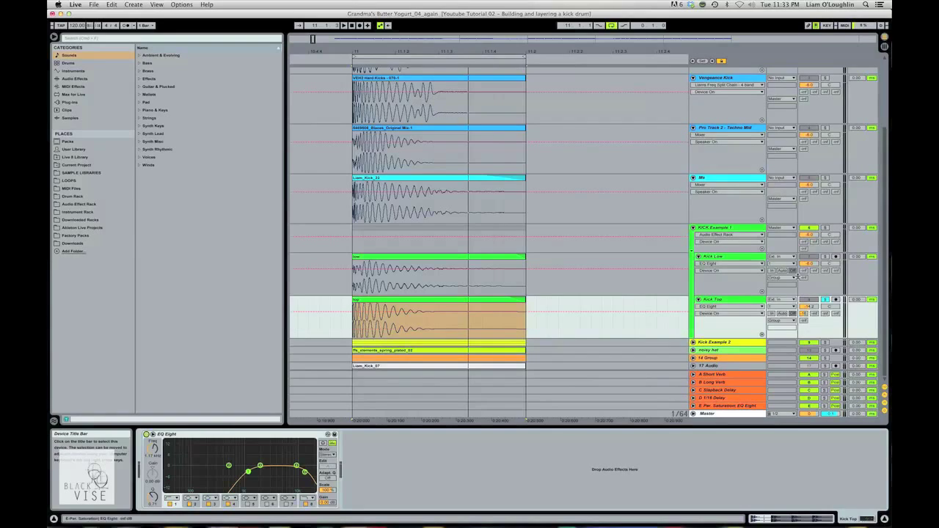
- Review the device chains of the Kick Low track and the KICK Example 1 group
{"action": "left_click", "coordinate": [733, 258]}
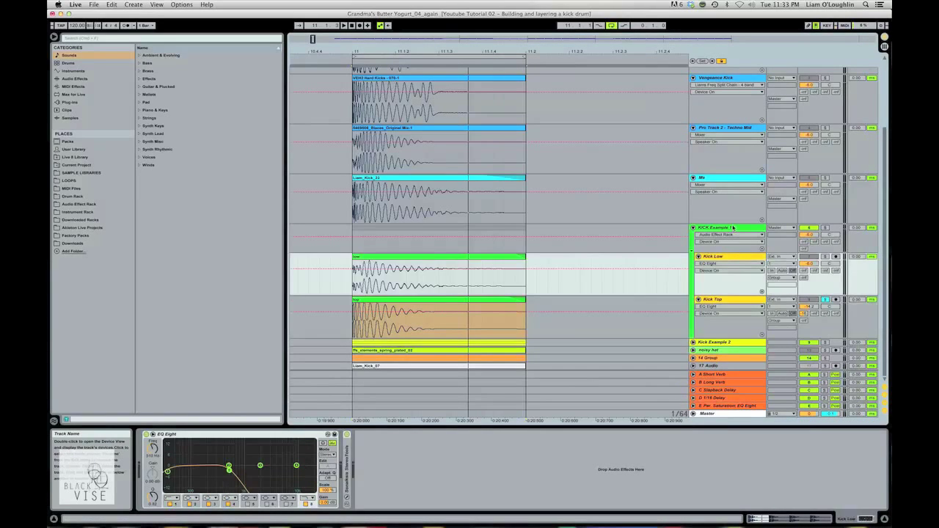
{"action": "left_click", "coordinate": [733, 227]}
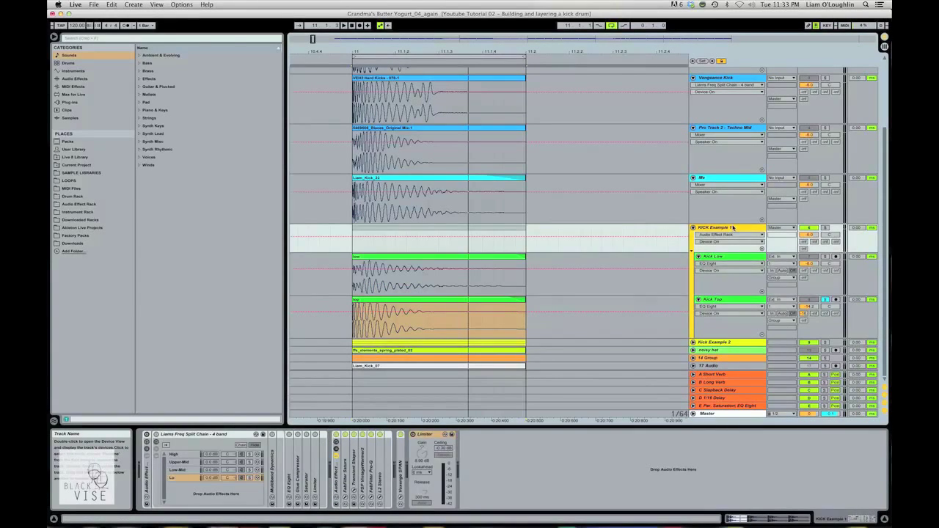
{"action": "left_click", "coordinate": [740, 265]}
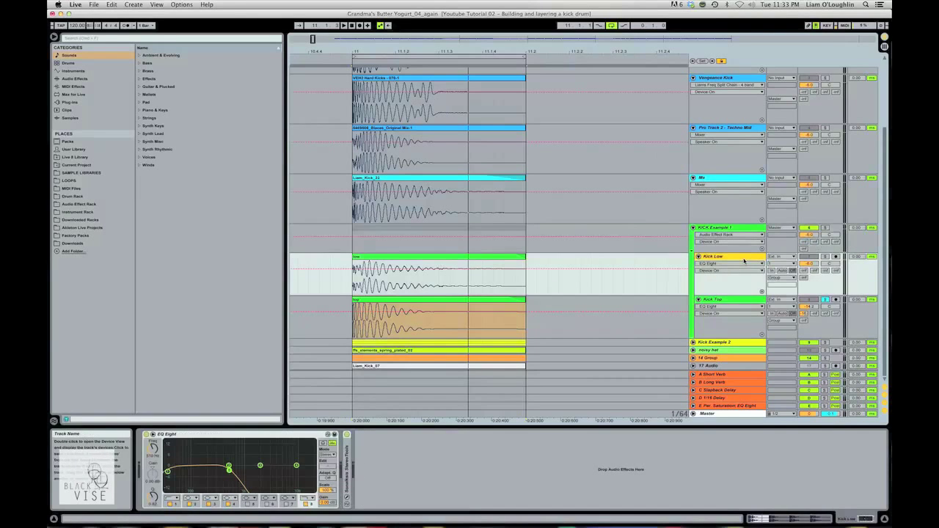
- Compare the device chains of the Kick Top, Kick Low, KICK Example 1 and Kick Example 2 tracks
{"action": "left_click", "coordinate": [742, 299]}
{"action": "left_click", "coordinate": [733, 255]}
{"action": "left_click", "coordinate": [737, 232]}
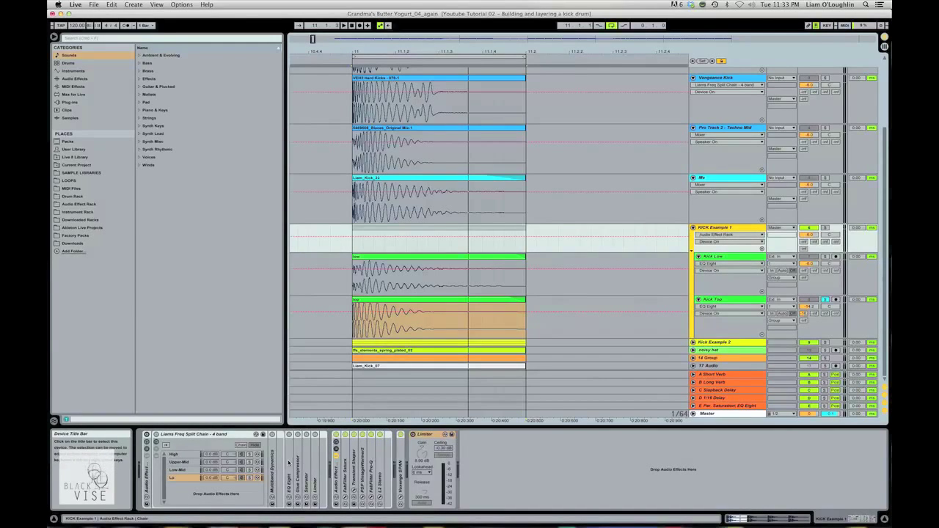
{"action": "left_click", "coordinate": [559, 475]}
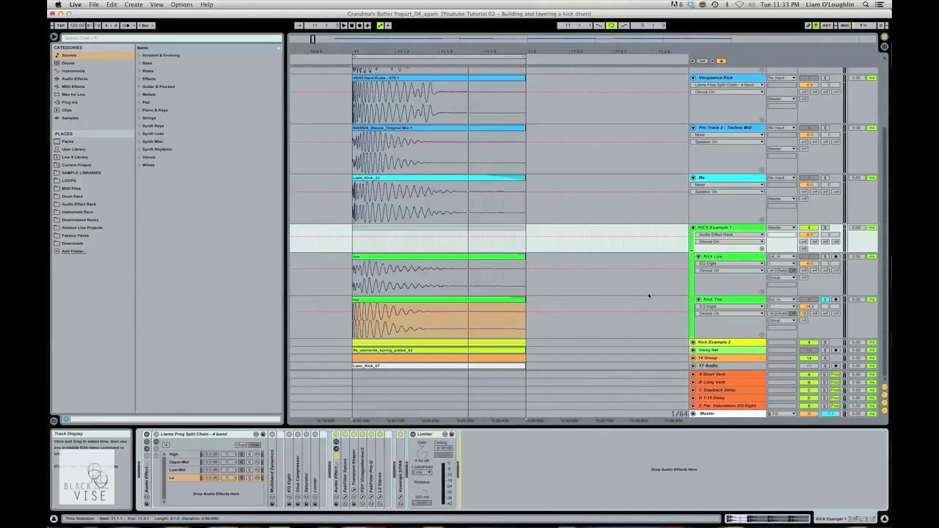
{"action": "left_click", "coordinate": [720, 259]}
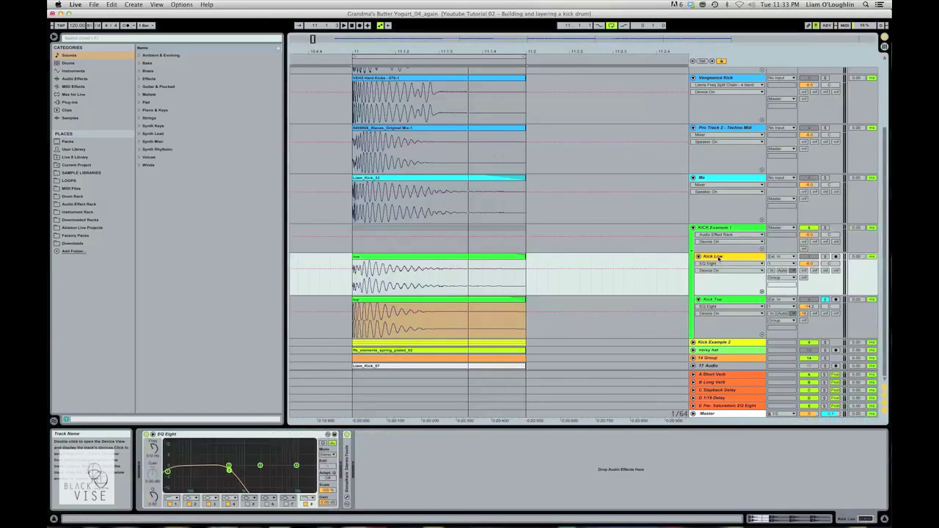
{"action": "left_click", "coordinate": [707, 344]}
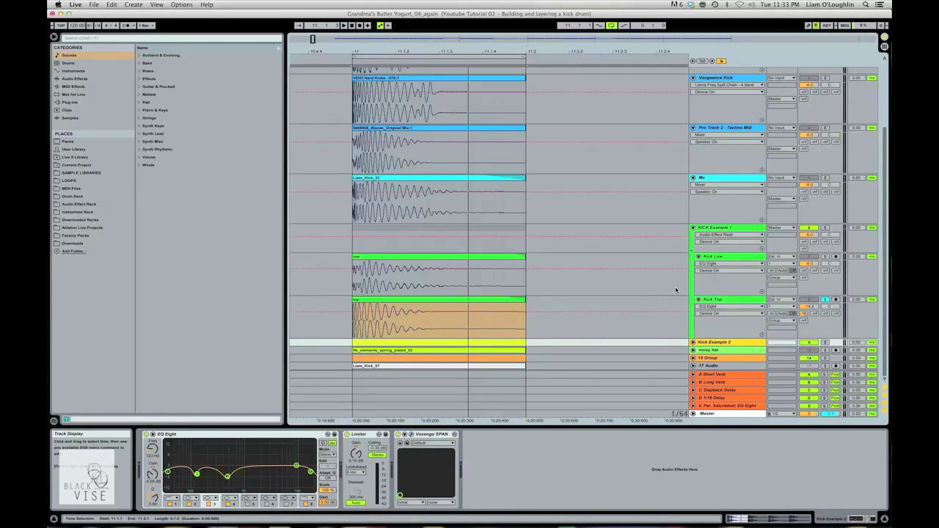
- Inspect the Kick Top and Kick Low clips with their EQ Eight curves alongside the KICK Example 1 group's processing
{"action": "left_click", "coordinate": [427, 302]}
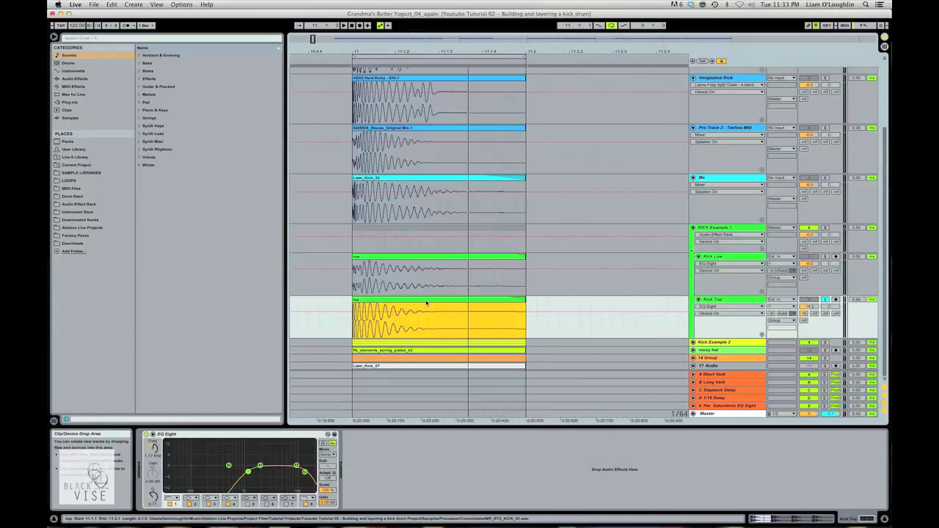
{"action": "left_click", "coordinate": [725, 229]}
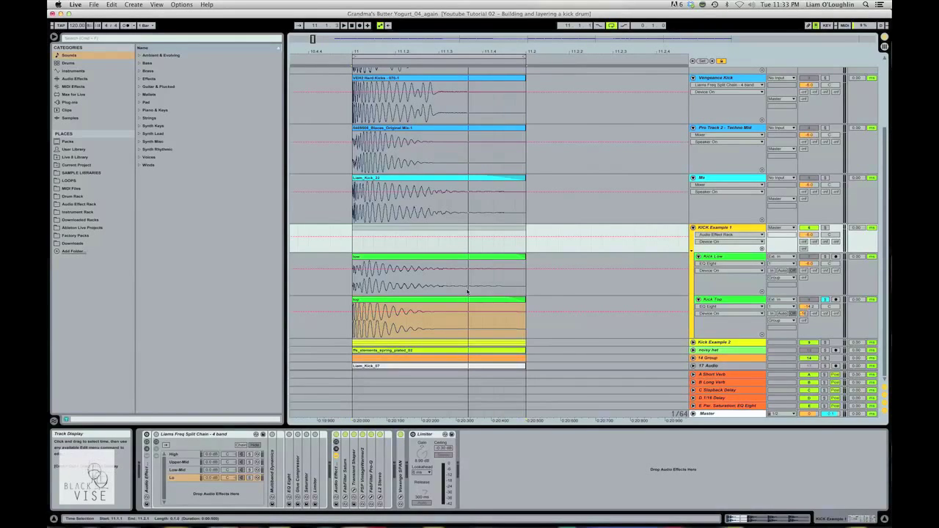
{"action": "left_click", "coordinate": [445, 285]}
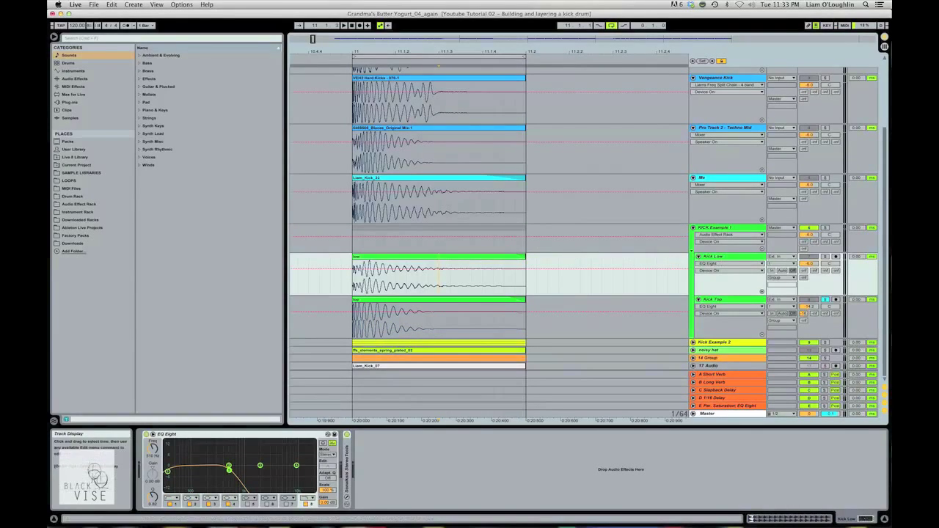
{"action": "left_click", "coordinate": [739, 259]}
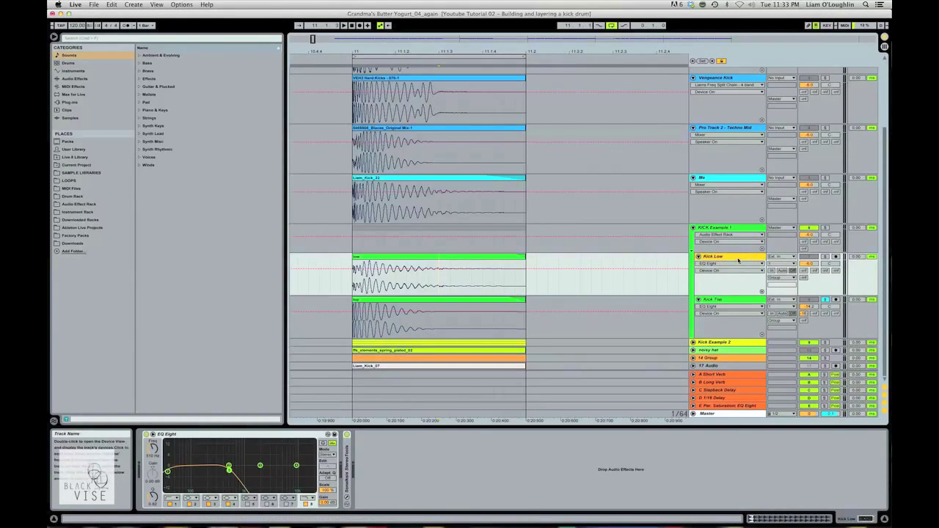
{"action": "left_click", "coordinate": [425, 261]}
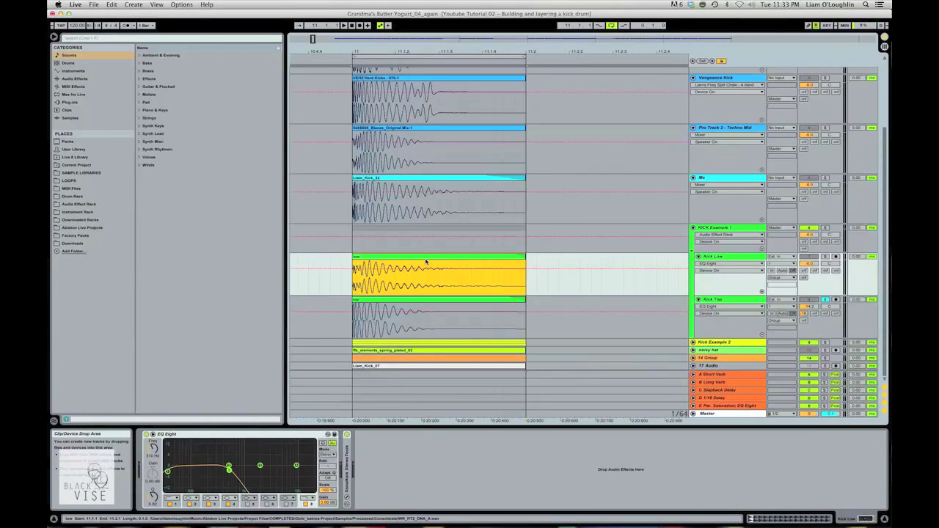
{"action": "left_click", "coordinate": [739, 229]}
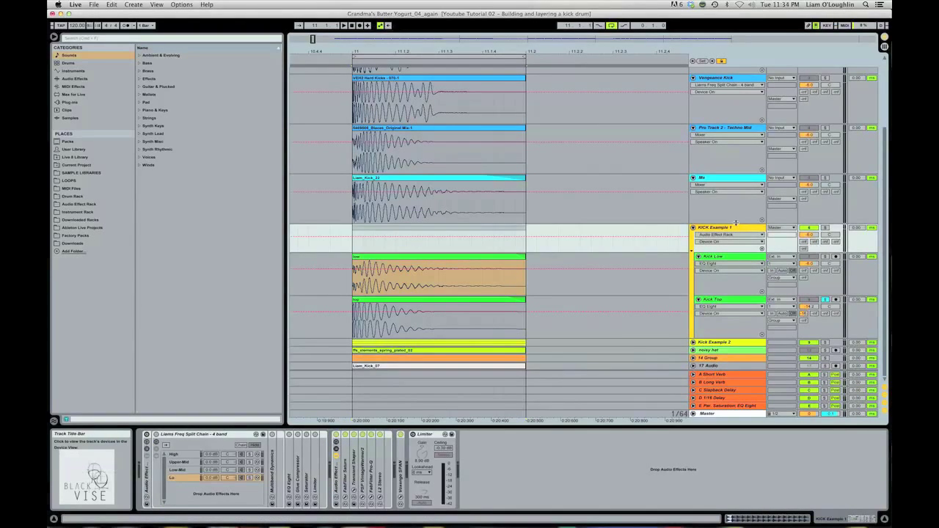
{"action": "left_click", "coordinate": [738, 257]}
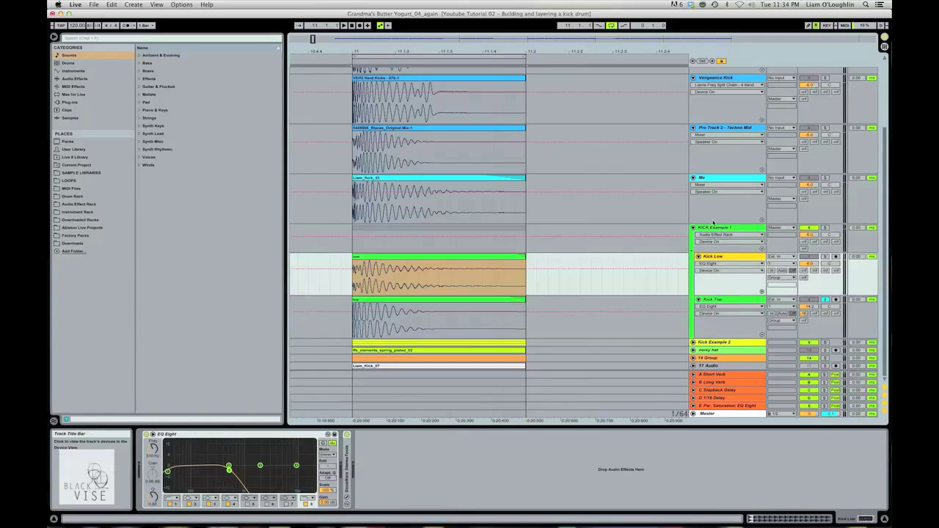
- In the KICK Example 1 group's chain, fold the 4-band frequency split rack and unfold Saturn, Transient Shaper, PSP VintageWarmer, Pro-Q and L2 Stereo
{"action": "left_click", "coordinate": [717, 228]}
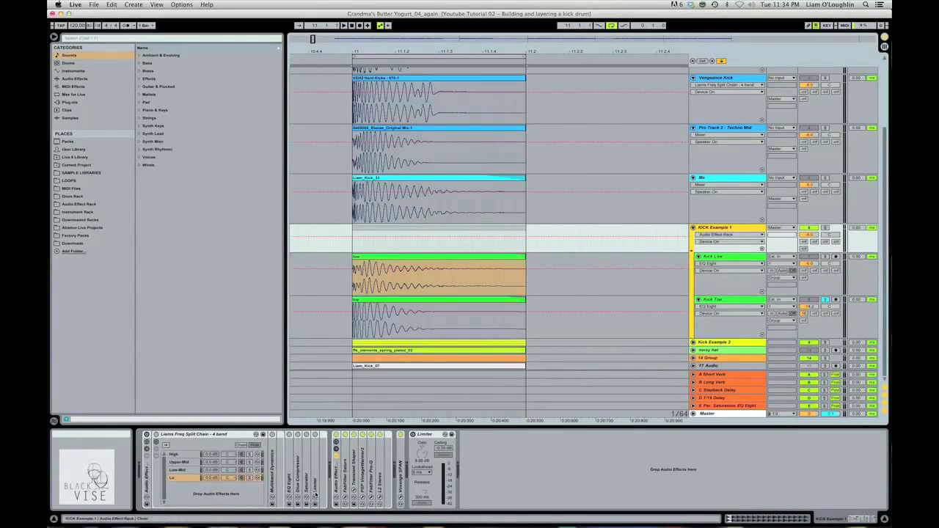
{"action": "double_click", "coordinate": [346, 464]}
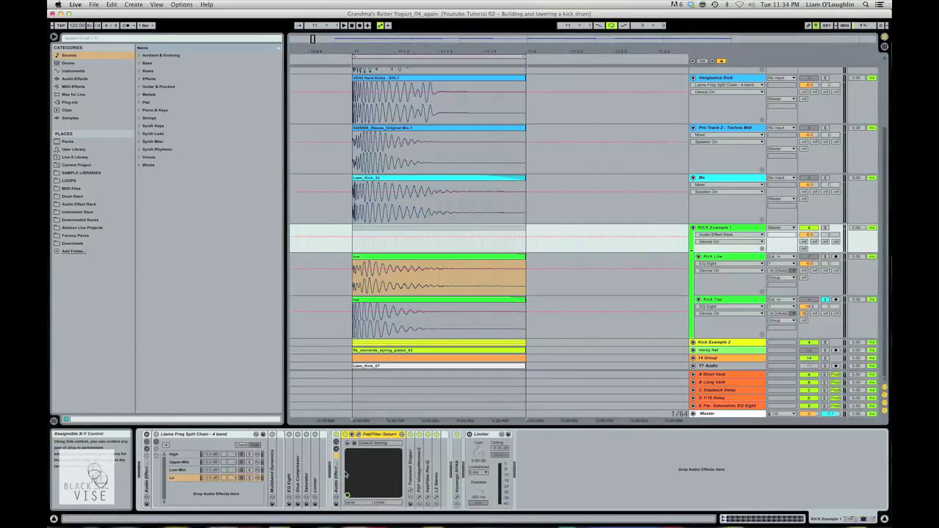
{"action": "double_click", "coordinate": [213, 434]}
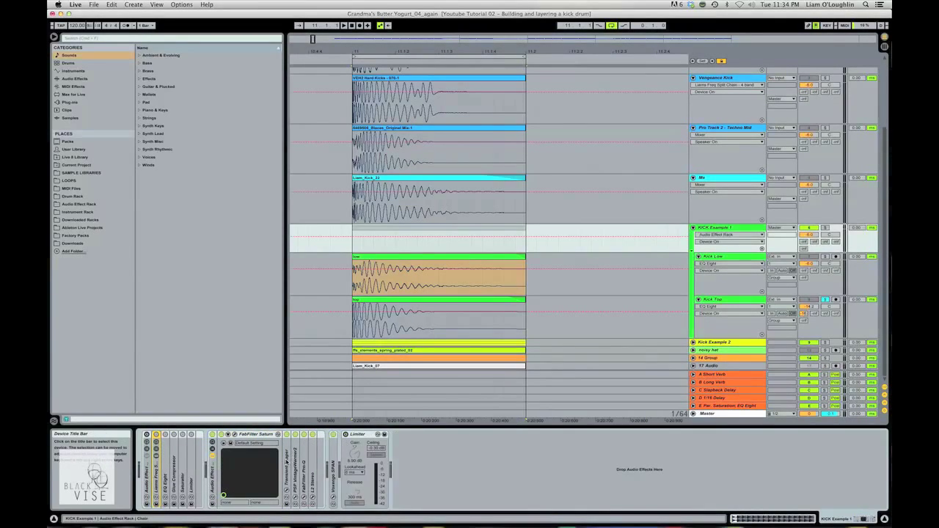
{"action": "double_click", "coordinate": [287, 459]}
{"action": "double_click", "coordinate": [350, 454]}
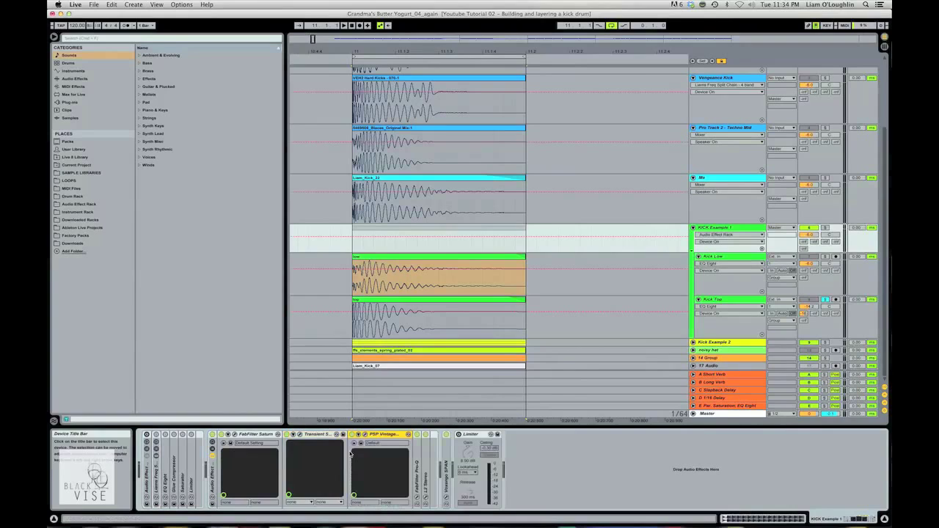
{"action": "double_click", "coordinate": [427, 454]}
{"action": "double_click", "coordinate": [418, 454]}
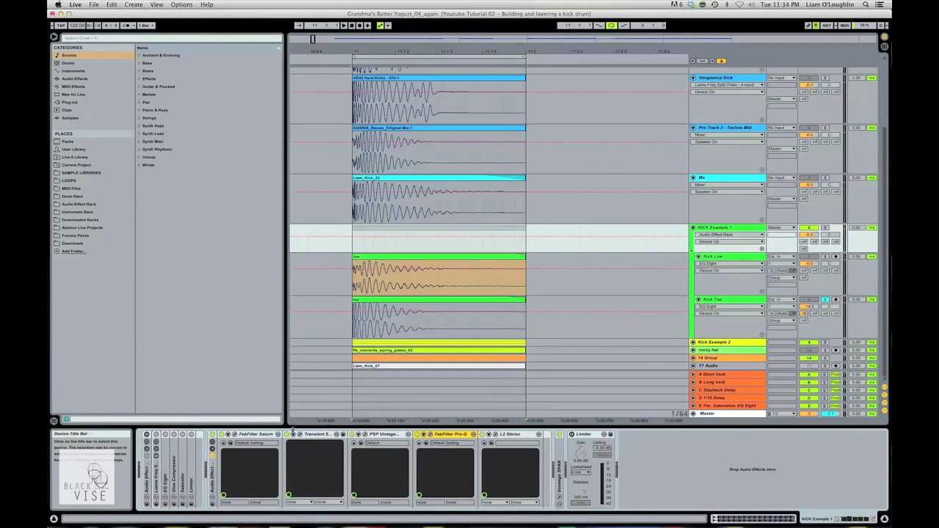
- Check the FabFilter Saturn plug-in window, close it, and toggle the group's FabFilter Pro-Q
{"action": "left_click", "coordinate": [236, 435]}
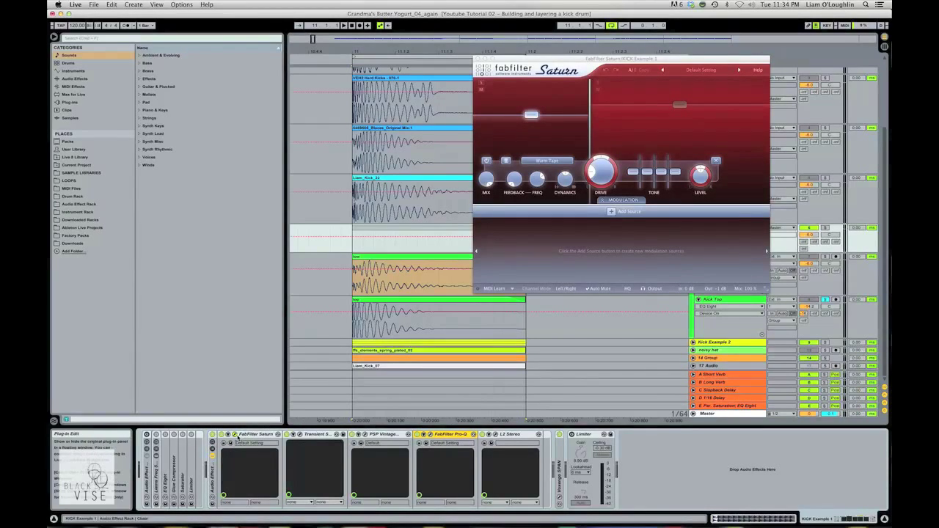
{"action": "left_click", "coordinate": [236, 437]}
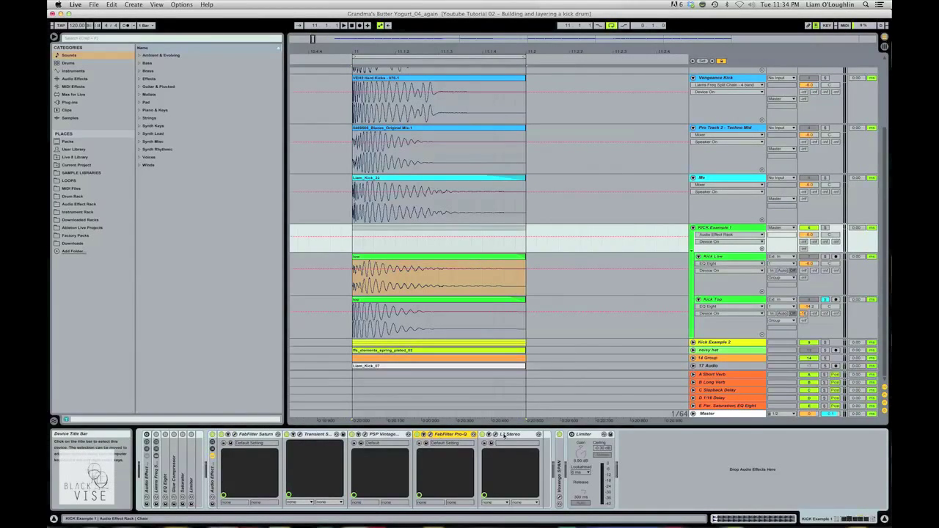
{"action": "left_click", "coordinate": [417, 435]}
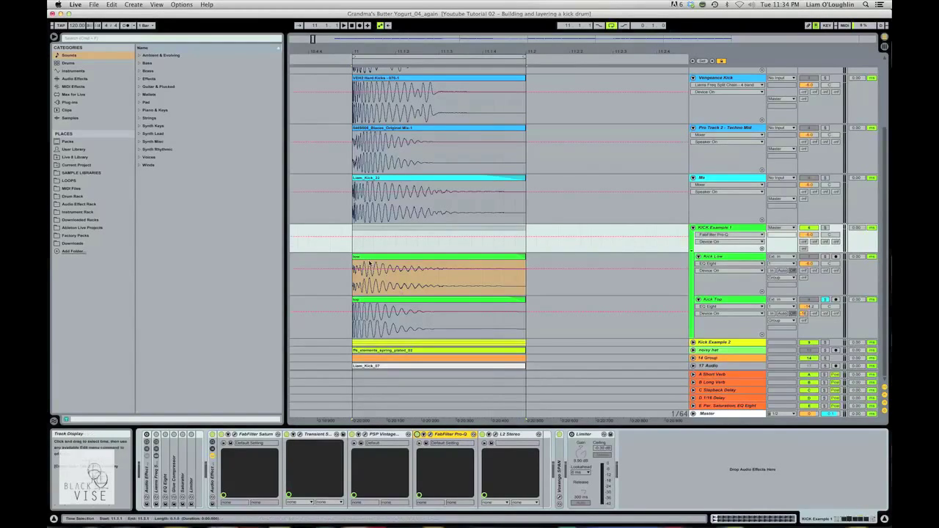
- Solo the KICK Example 1 group and audition the layered kick
{"action": "left_click", "coordinate": [370, 259]}
{"action": "left_click", "coordinate": [826, 227]}
{"action": "key", "text": "space"}
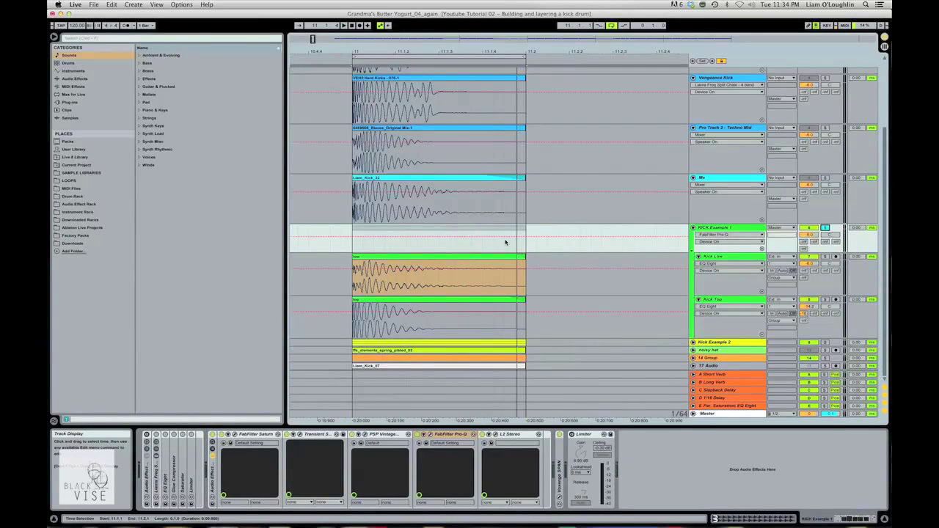
- Compare the reference kick waveforms with the Kick Low and Kick Top layers, including the start of the low clip
{"action": "scroll", "coordinate": [505, 242], "scroll_direction": "up", "scroll_amount": 5}
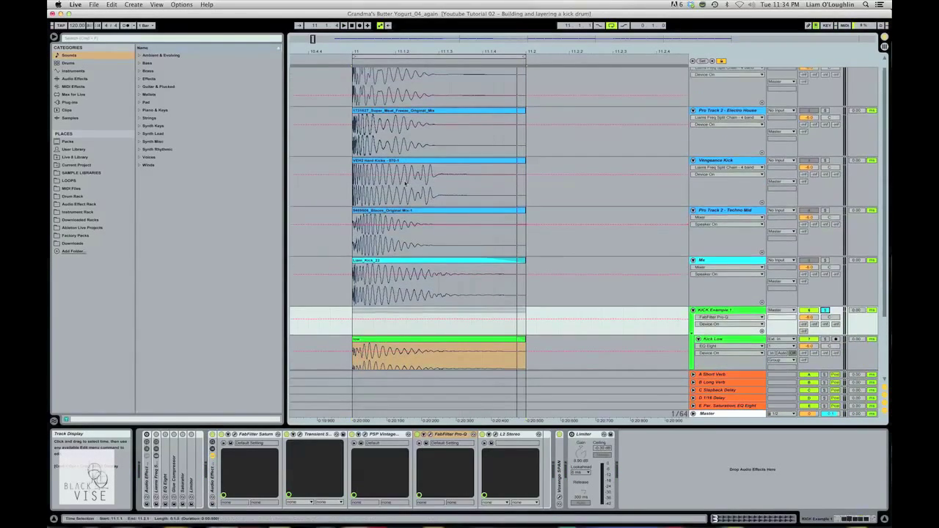
{"action": "scroll", "coordinate": [451, 274], "scroll_direction": "down", "scroll_amount": 5}
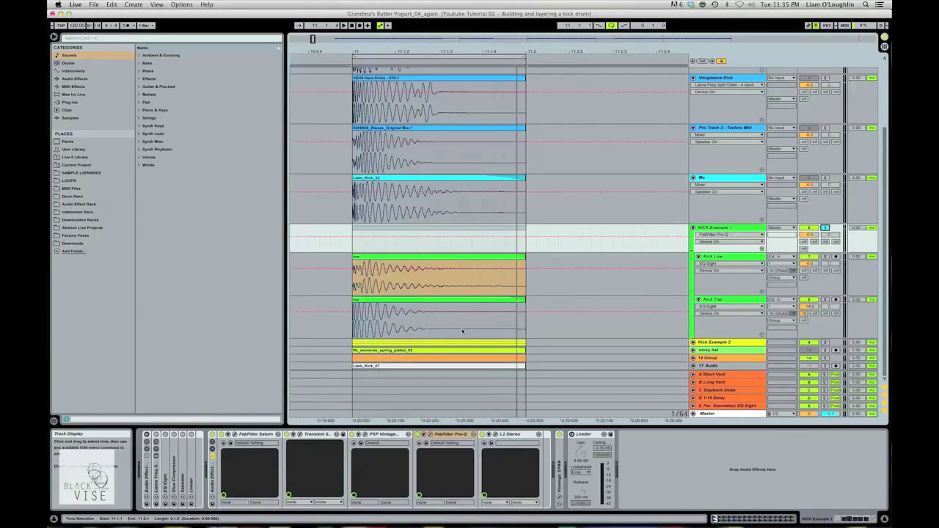
{"action": "left_click", "coordinate": [353, 286]}
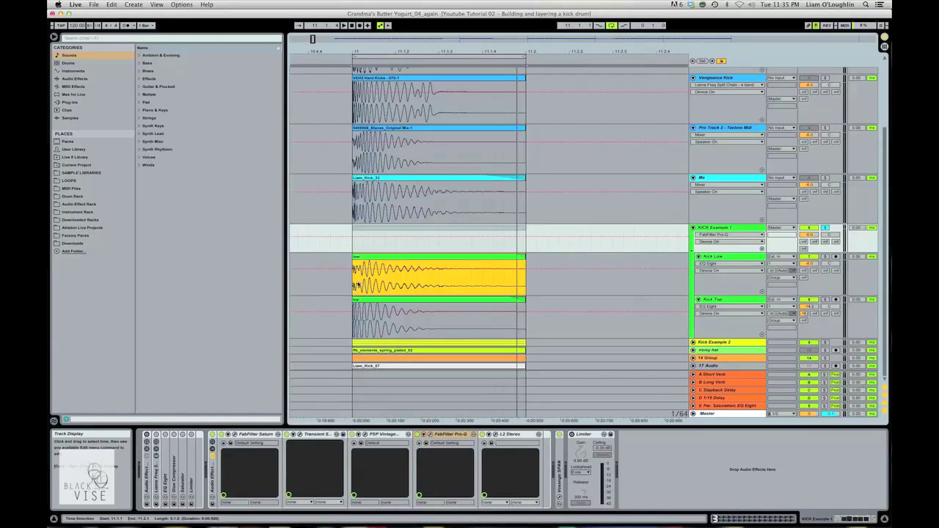
{"action": "left_click", "coordinate": [351, 288]}
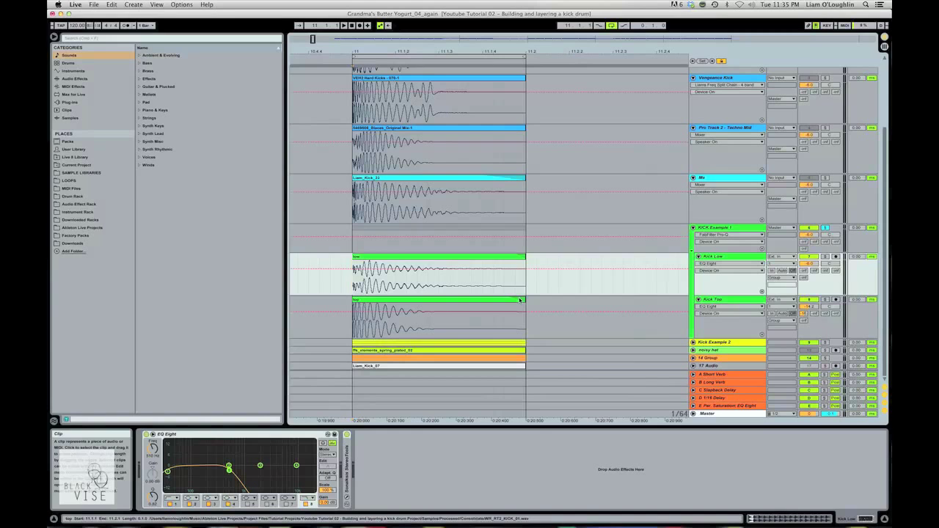
{"action": "scroll", "coordinate": [520, 300], "scroll_direction": "up", "scroll_amount": 3}
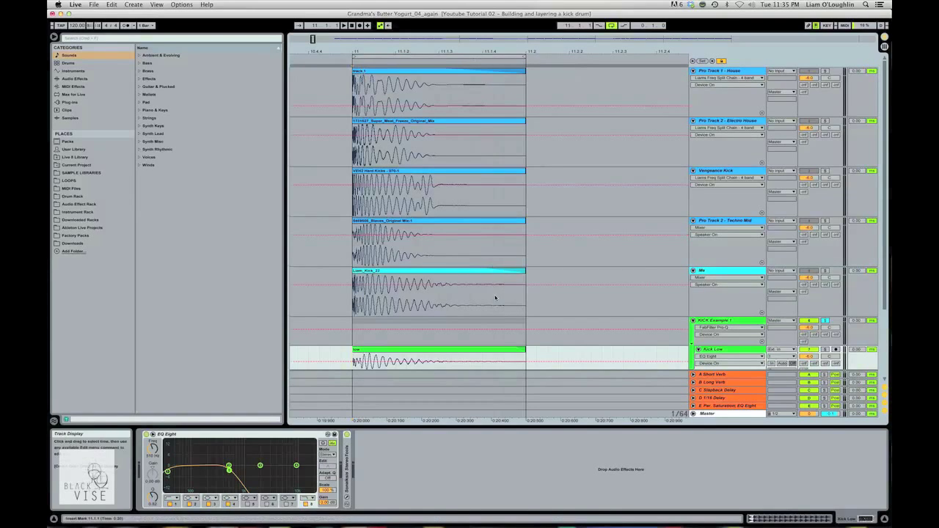
{"action": "scroll", "coordinate": [497, 312], "scroll_direction": "down", "scroll_amount": 2}
{"action": "scroll", "coordinate": [496, 312], "scroll_direction": "down", "scroll_amount": 1}
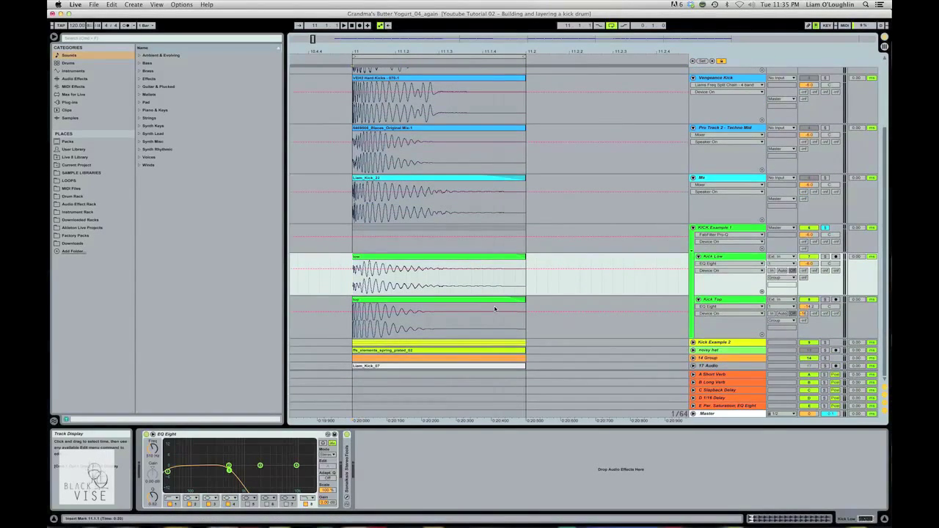
{"action": "scroll", "coordinate": [501, 208], "scroll_direction": "up", "scroll_amount": 2}
{"action": "scroll", "coordinate": [500, 208], "scroll_direction": "up", "scroll_amount": 1}
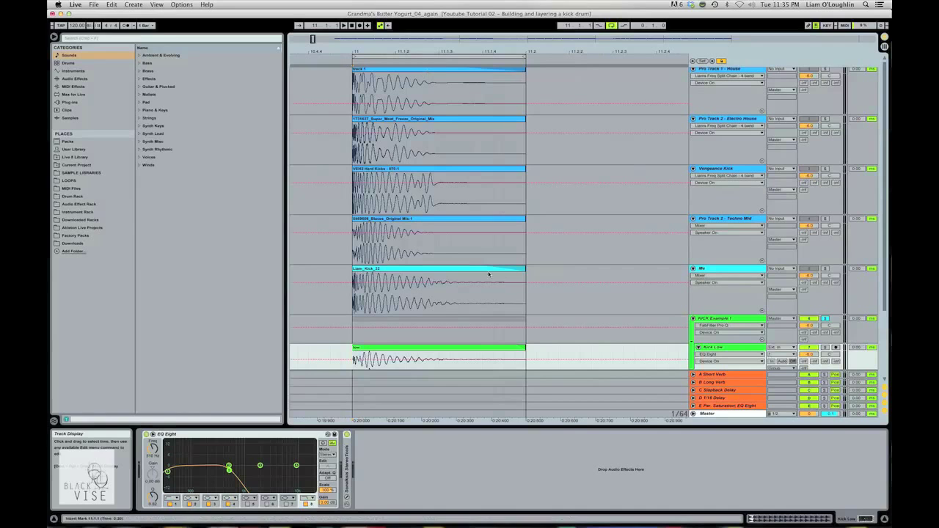
{"action": "scroll", "coordinate": [496, 283], "scroll_direction": "down", "scroll_amount": 2}
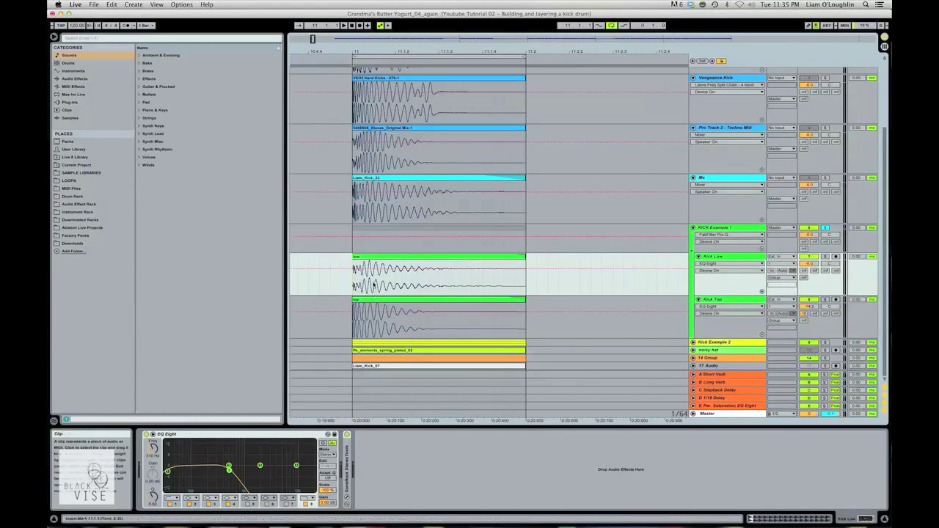
- Mark out the full length of the Kick Low clip and compare its waveform shape with the reference kicks
{"action": "left_click_drag", "start_coordinate": [354, 288], "coordinate": [522, 295]}
{"action": "left_click", "coordinate": [525, 289]}
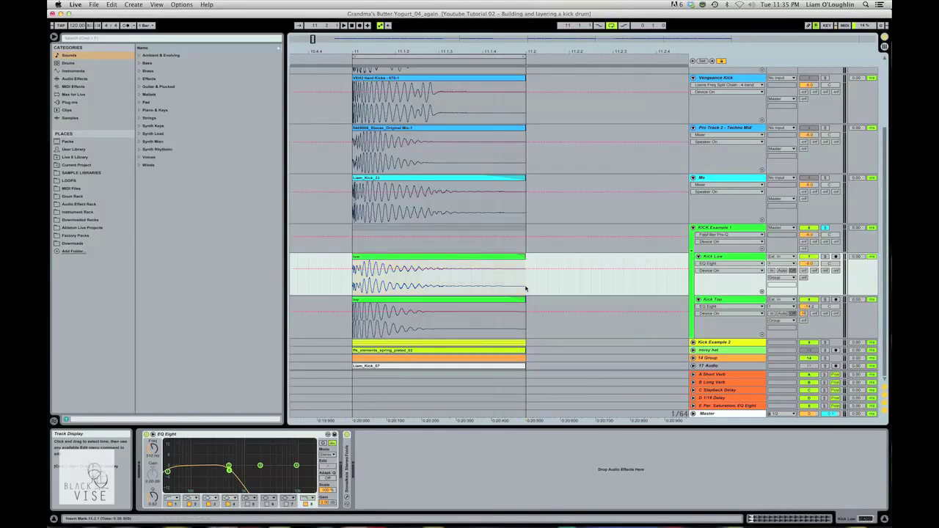
{"action": "left_click_drag", "start_coordinate": [526, 289], "coordinate": [351, 319]}
{"action": "left_click", "coordinate": [372, 290]}
{"action": "scroll", "coordinate": [388, 220], "scroll_direction": "up", "scroll_amount": 2}
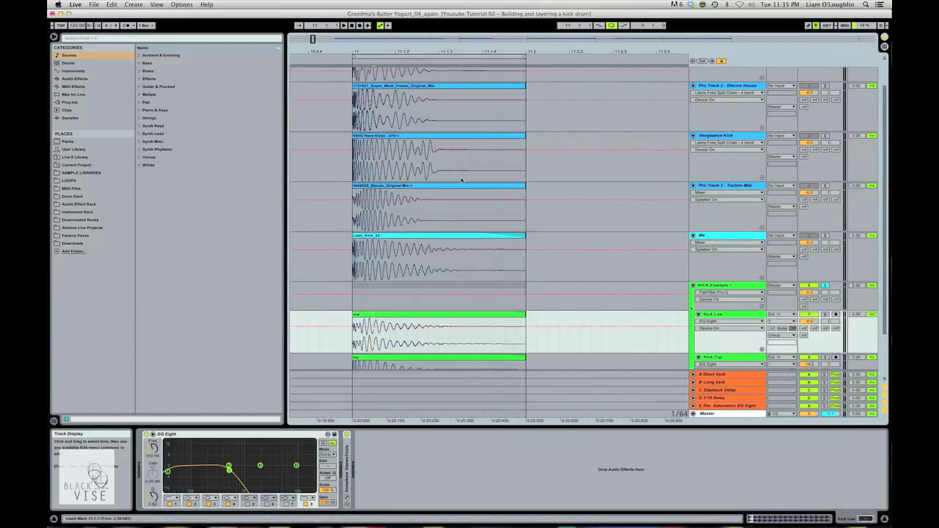
{"action": "scroll", "coordinate": [411, 220], "scroll_direction": "down", "scroll_amount": 3}
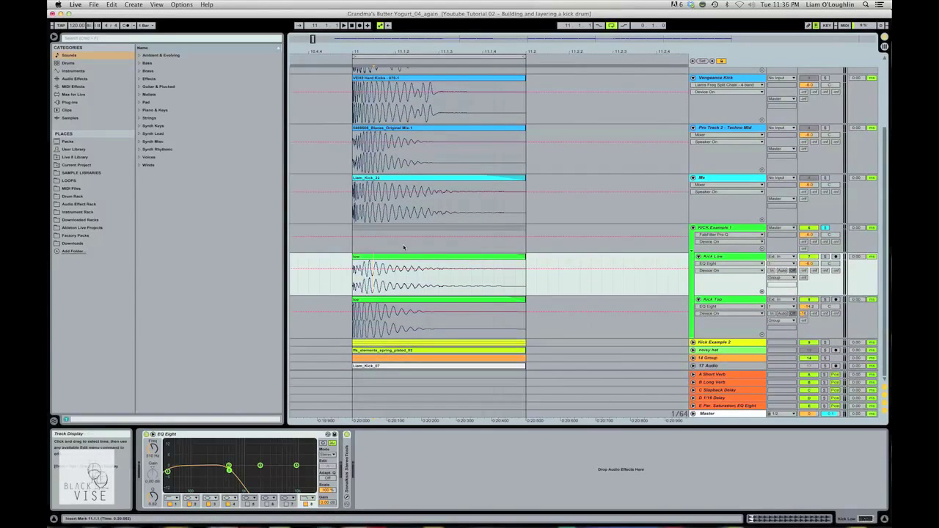
{"action": "scroll", "coordinate": [404, 239], "scroll_direction": "up", "scroll_amount": 3}
{"action": "scroll", "coordinate": [405, 240], "scroll_direction": "down", "scroll_amount": 3}
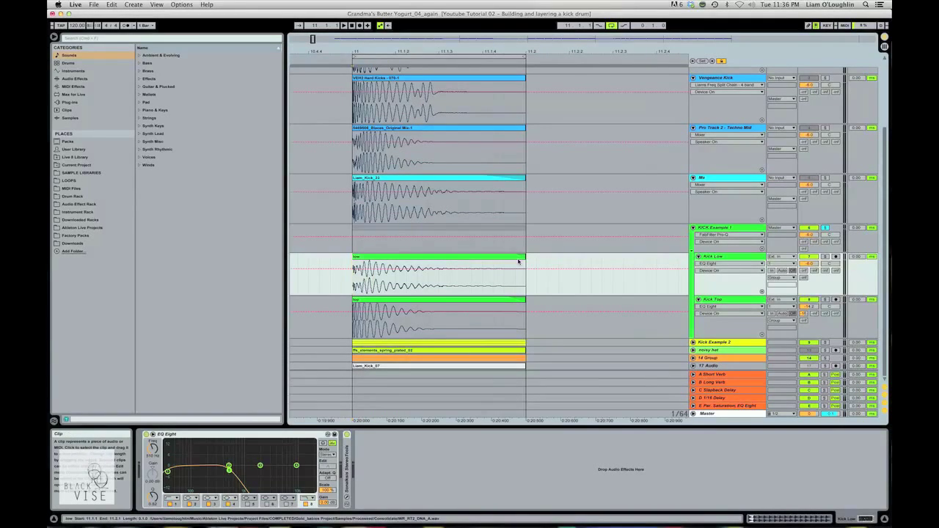
- Switch off Transient Shaper, PSP VintageWarmer, FabFilter Pro-Q and FabFilter Saturn on the KICK Example 1 group
{"action": "left_click", "coordinate": [733, 228]}
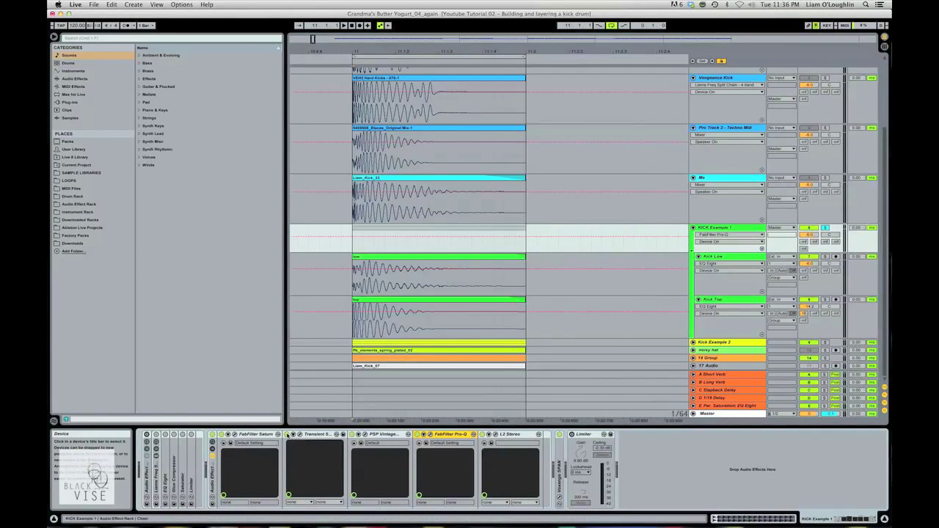
{"action": "left_click", "coordinate": [287, 435]}
{"action": "left_click", "coordinate": [418, 434]}
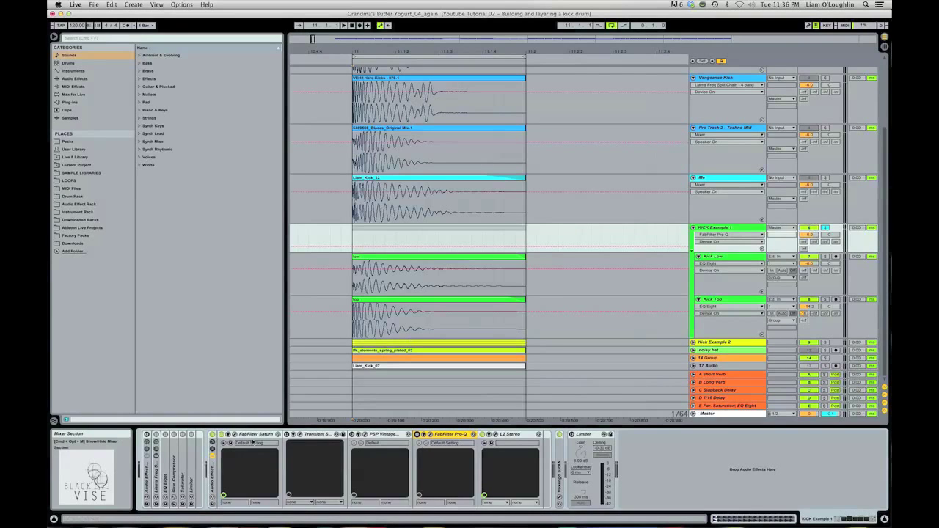
{"action": "left_click", "coordinate": [222, 434]}
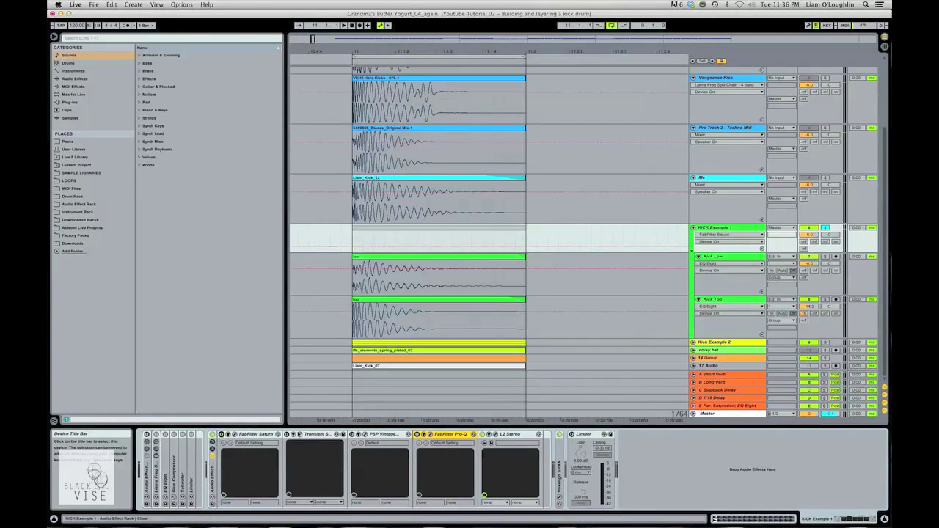
- Switch FabFilter Saturn back on for the KICK Example 1 group and inspect the settings of its two saturation bands
{"action": "left_click", "coordinate": [380, 218]}
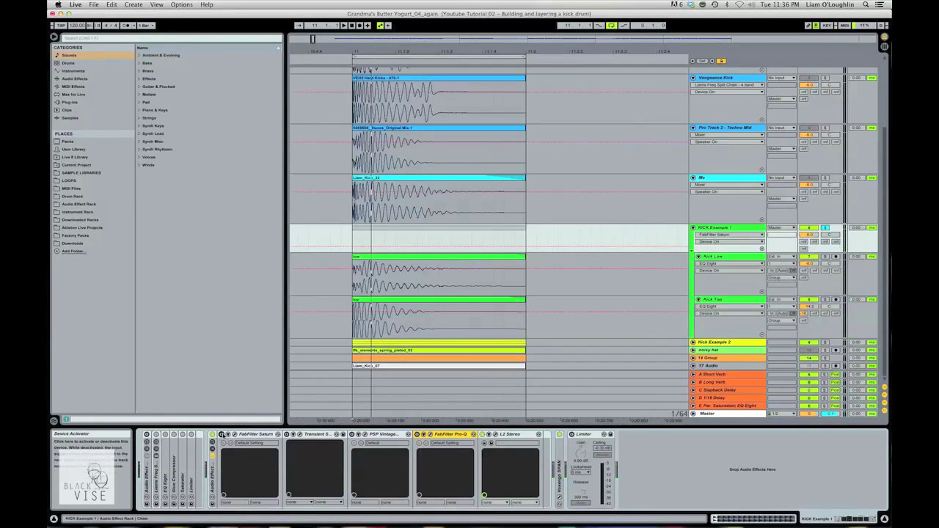
{"action": "left_click", "coordinate": [221, 434]}
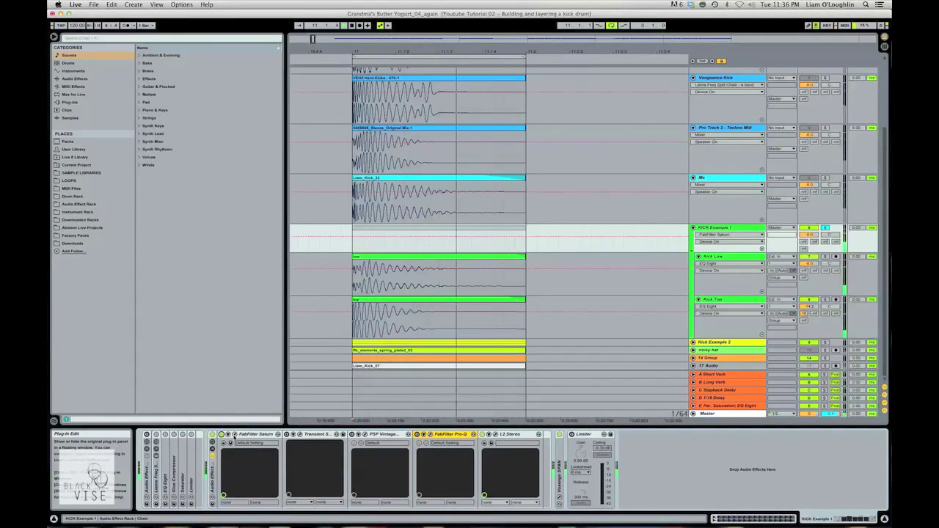
{"action": "left_click", "coordinate": [234, 436]}
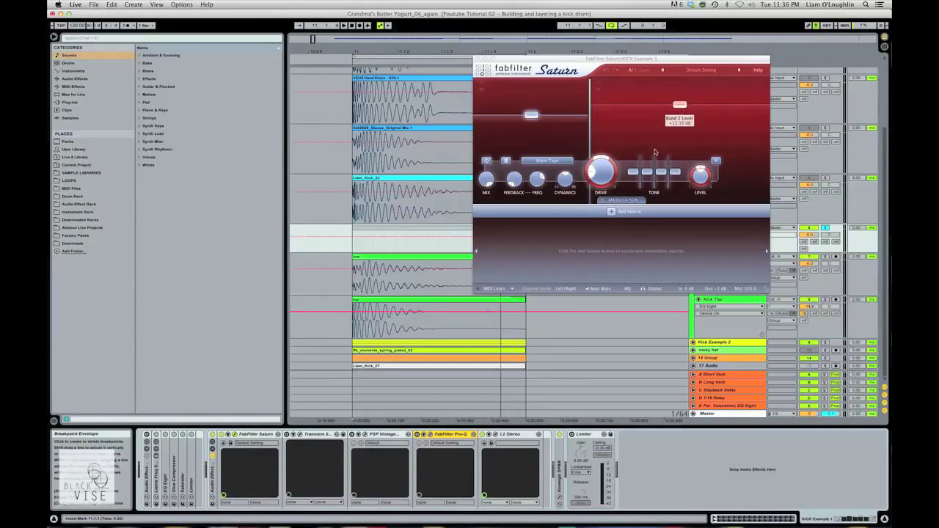
{"action": "mouse_move", "coordinate": [609, 170]}
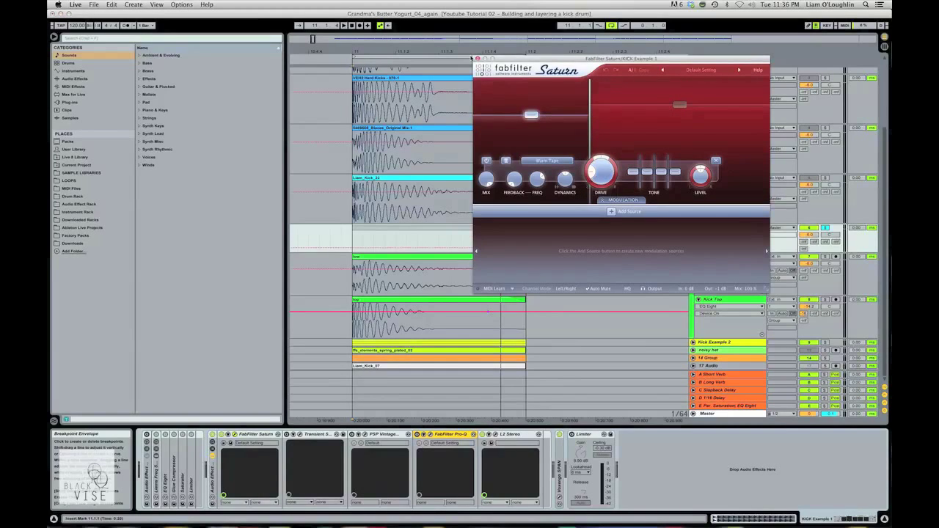
{"action": "left_click", "coordinate": [679, 106]}
{"action": "mouse_move", "coordinate": [650, 174]}
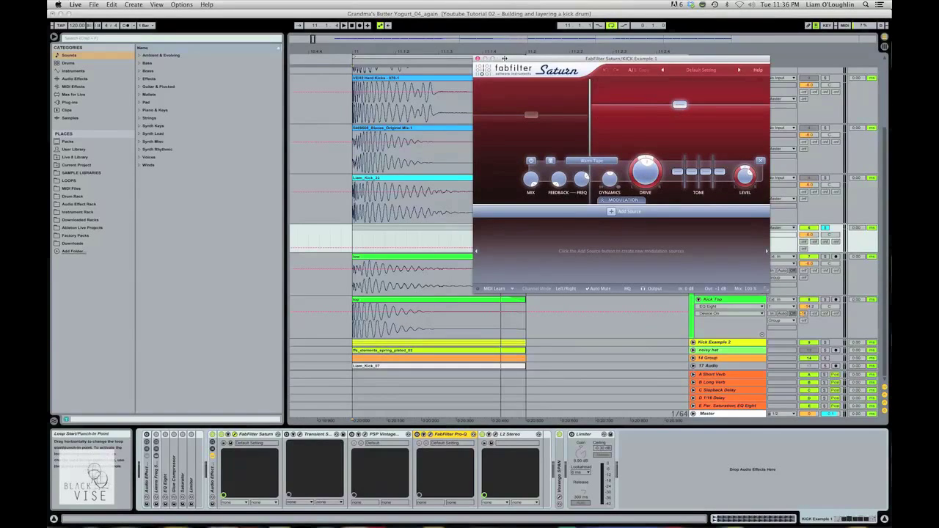
{"action": "left_click_drag", "start_coordinate": [485, 59], "coordinate": [378, 137]}
{"action": "left_click", "coordinate": [372, 137]}
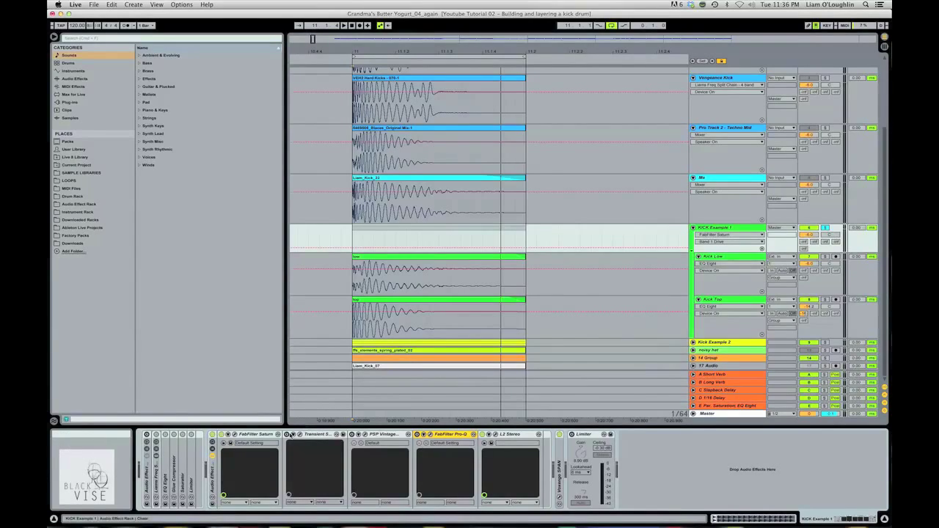
- Switch Transient Shaper back on and inspect its attack and release settings
{"action": "left_click", "coordinate": [300, 435]}
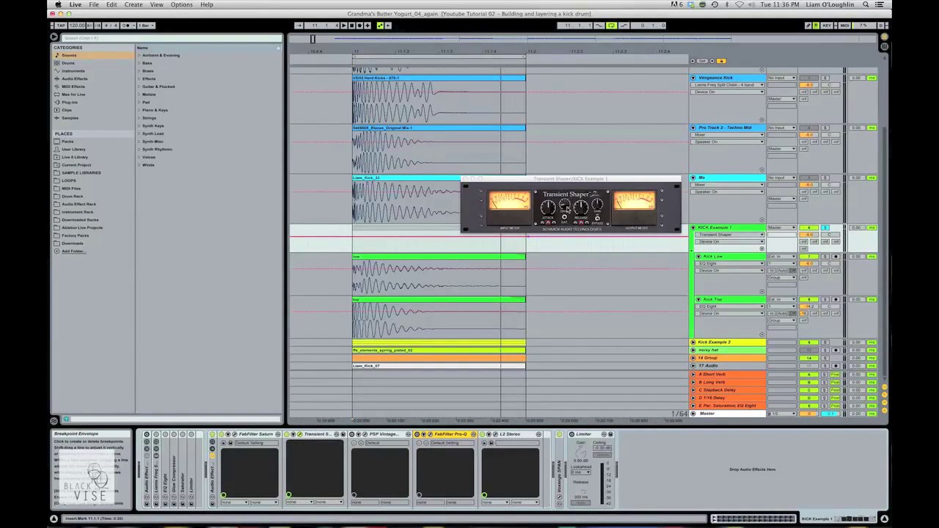
{"action": "left_click_drag", "start_coordinate": [565, 183], "coordinate": [497, 152]}
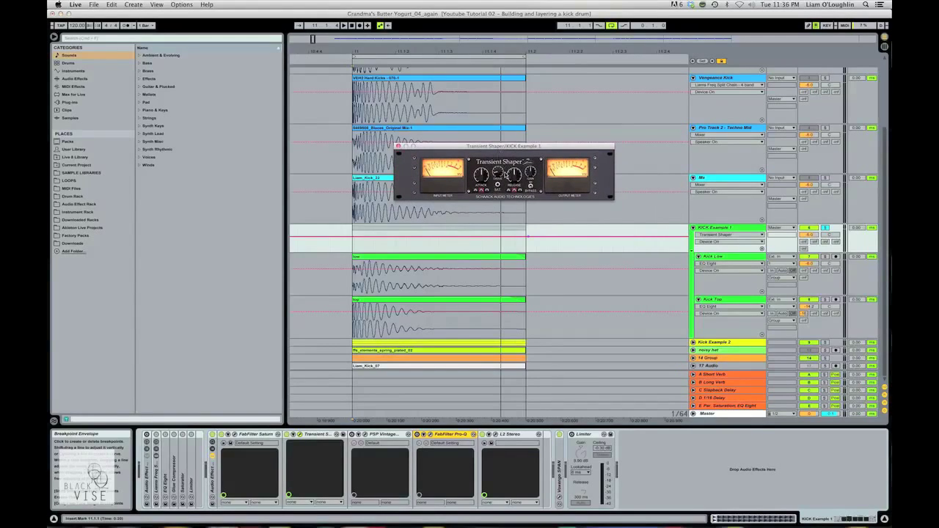
{"action": "left_click_drag", "start_coordinate": [409, 151], "coordinate": [450, 233]}
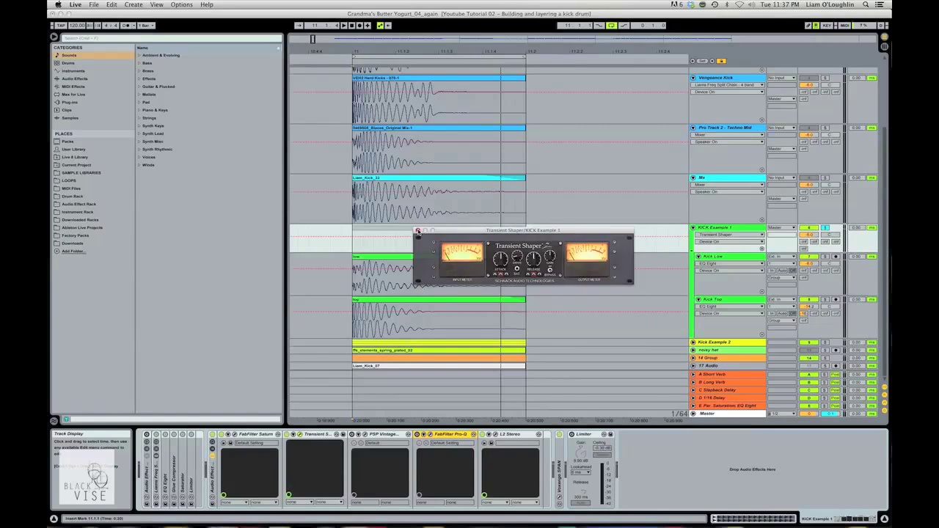
{"action": "left_click", "coordinate": [418, 231]}
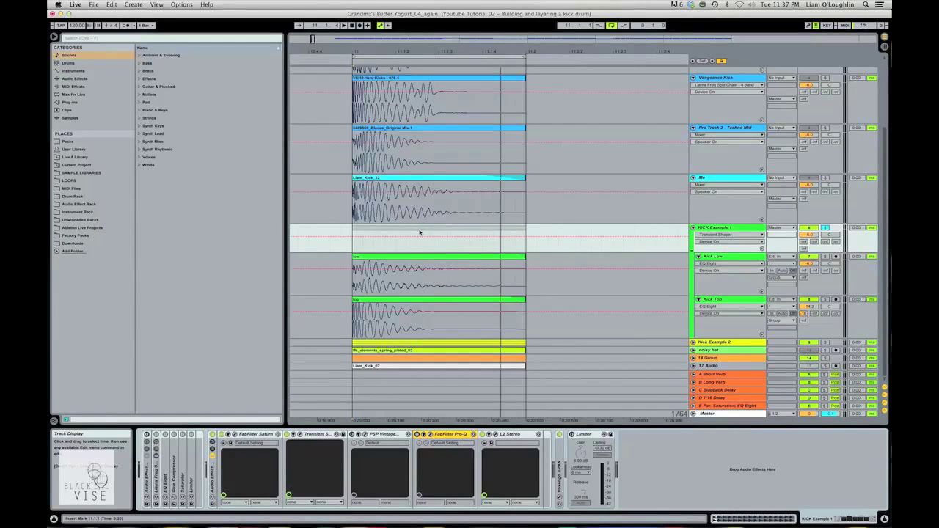
- Inspect the PSP VintageWarmer2 settings, then bring the KICK Example 1 group's device chain back into view
{"action": "left_click", "coordinate": [366, 435]}
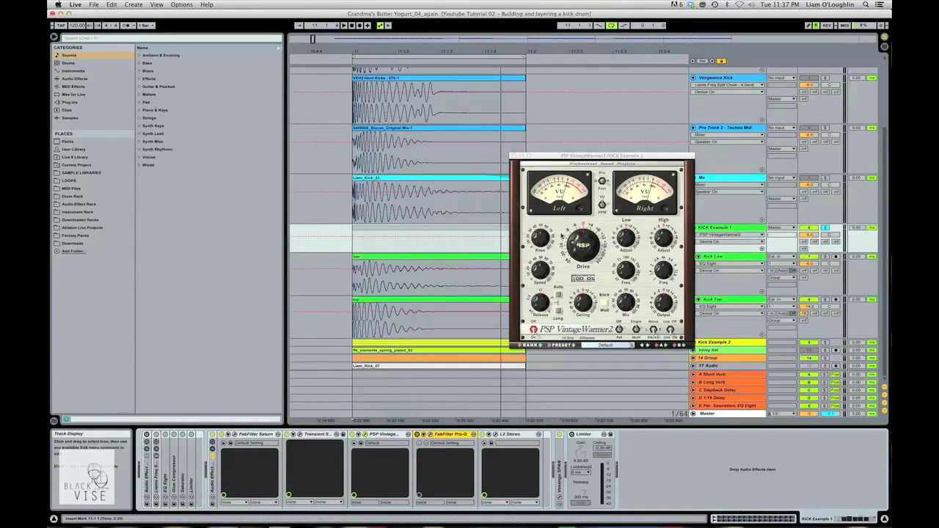
{"action": "left_click", "coordinate": [518, 157]}
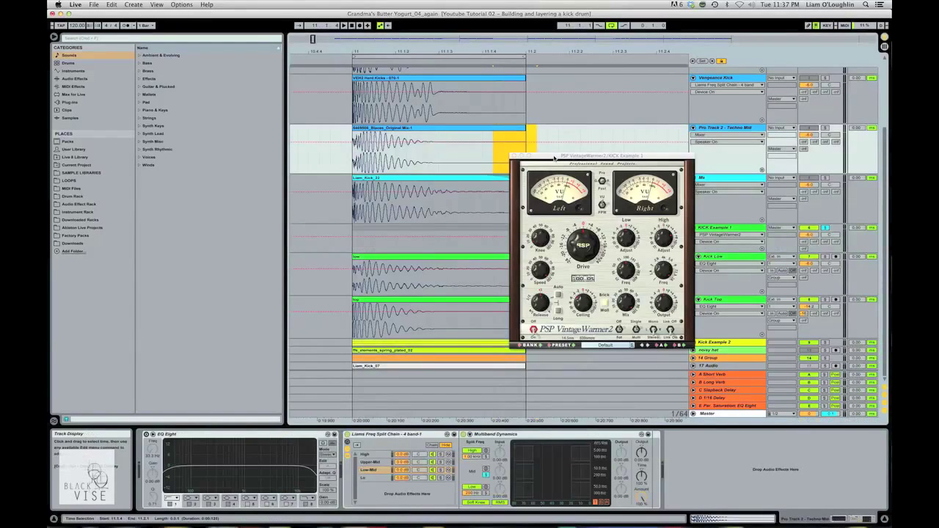
{"action": "left_click_drag", "start_coordinate": [559, 156], "coordinate": [480, 136]}
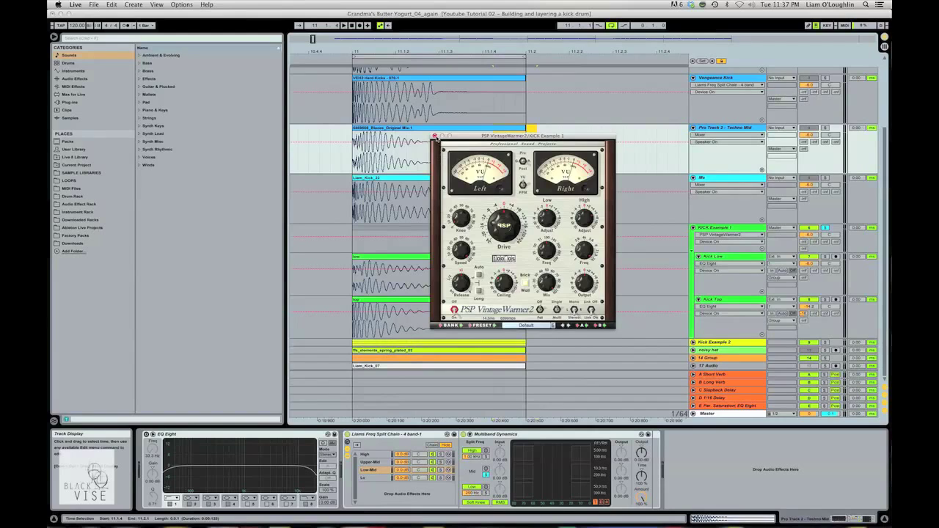
{"action": "left_click", "coordinate": [436, 136]}
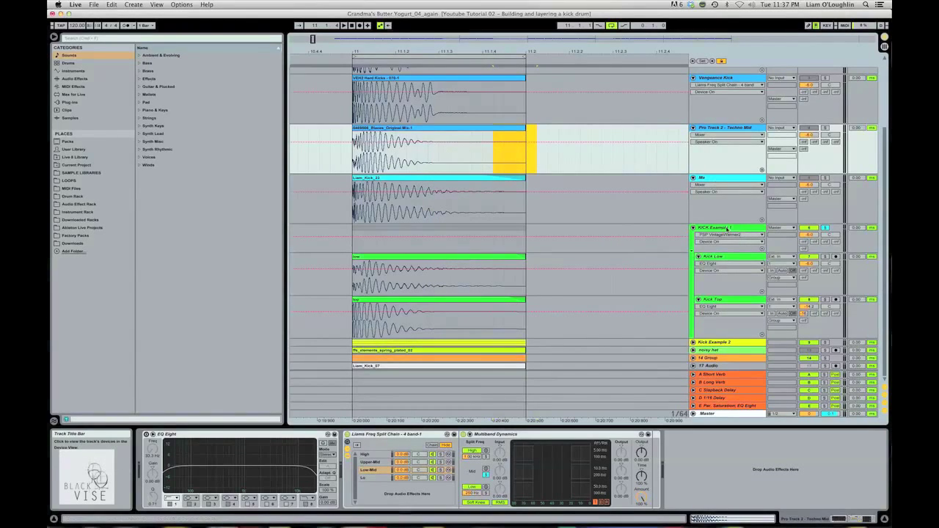
{"action": "left_click", "coordinate": [726, 228]}
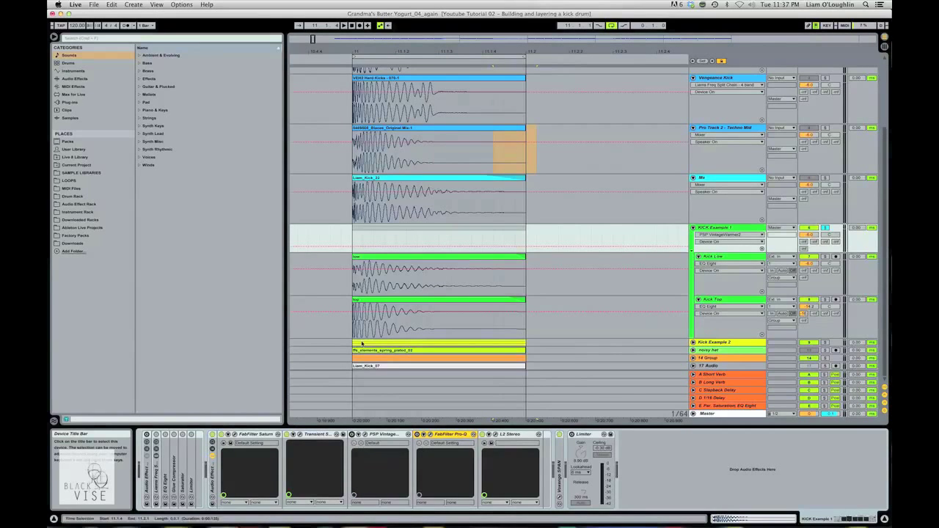
{"action": "left_click", "coordinate": [396, 283]}
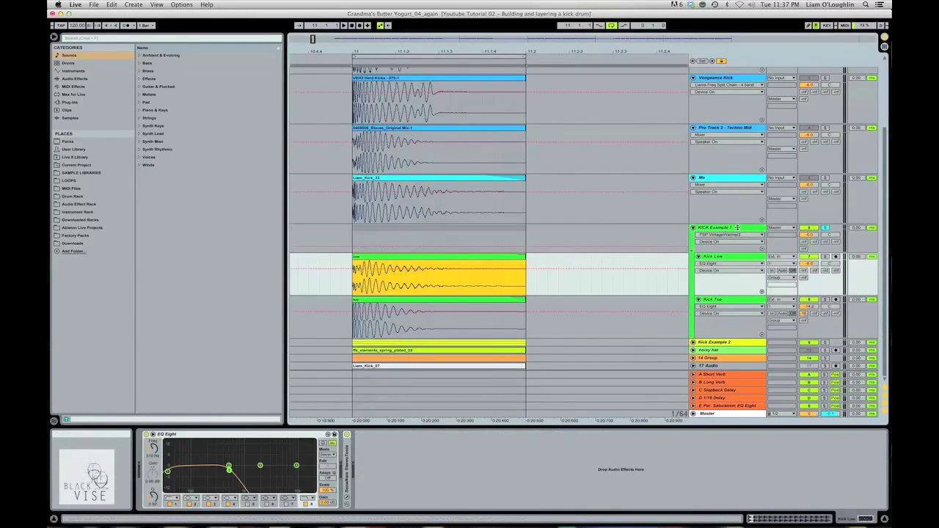
{"action": "left_click", "coordinate": [736, 228]}
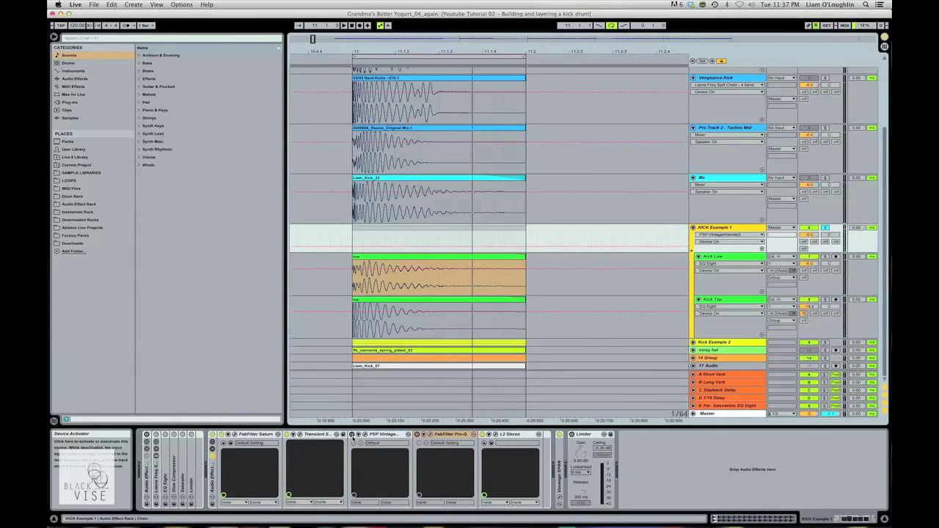
- Audition the group with PSP VintageWarmer and FabFilter Pro-Q switched back on, showing the Pro-Q curve
{"action": "left_click", "coordinate": [352, 435]}
{"action": "key", "text": "space"}
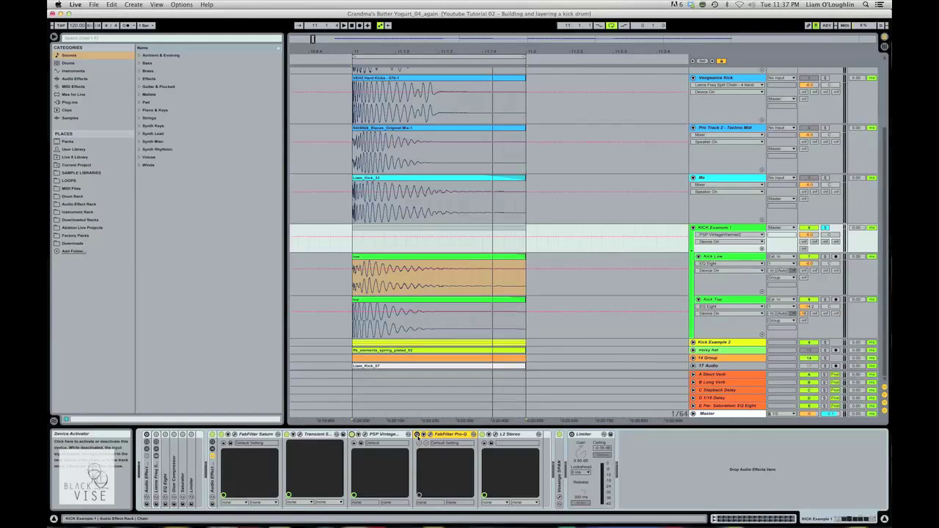
{"action": "left_click", "coordinate": [429, 435]}
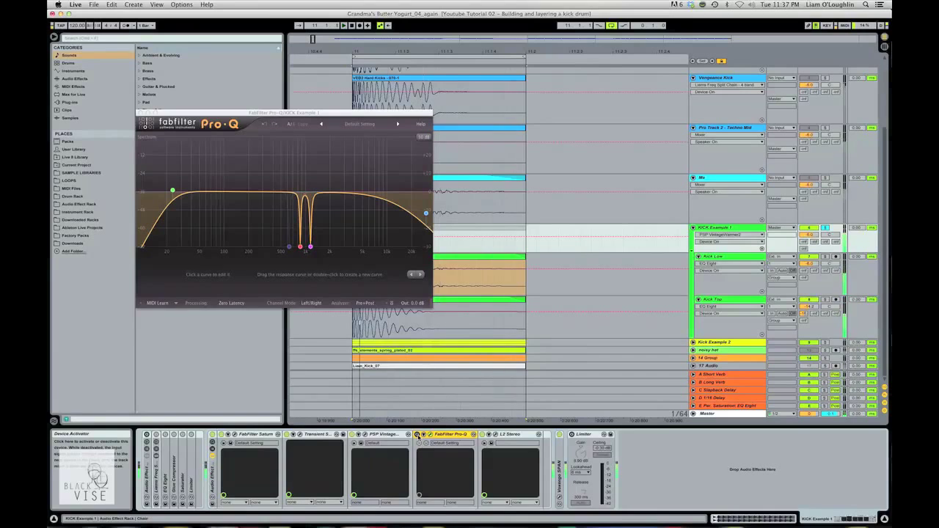
{"action": "left_click", "coordinate": [417, 435]}
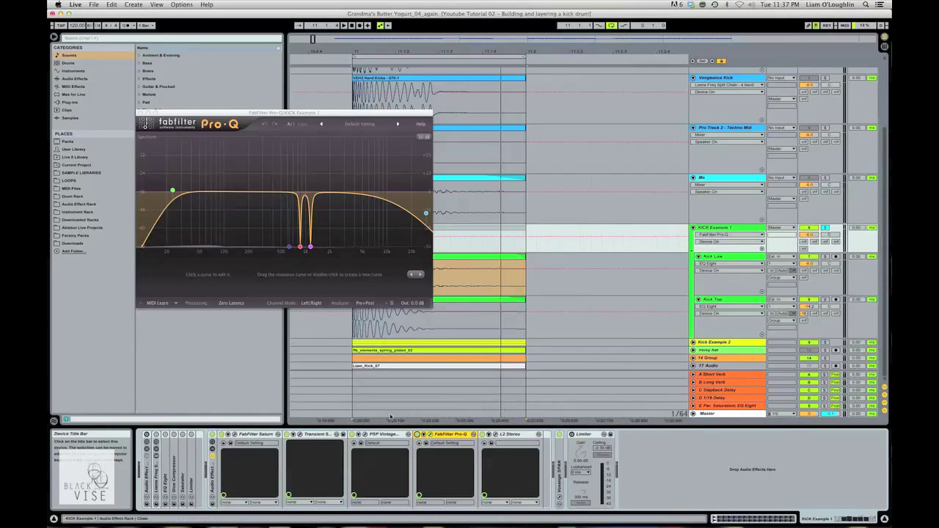
- Collapse FabFilter Saturn, Transient Shaper, PSP VintageWarmer, FabFilter Pro-Q and L2 Stereo in the device chain, and close the Pro-Q window
{"action": "left_click", "coordinate": [260, 435]}
{"action": "key", "text": "Delete"}
{"action": "left_click", "coordinate": [260, 435]}
{"action": "key", "text": "Delete"}
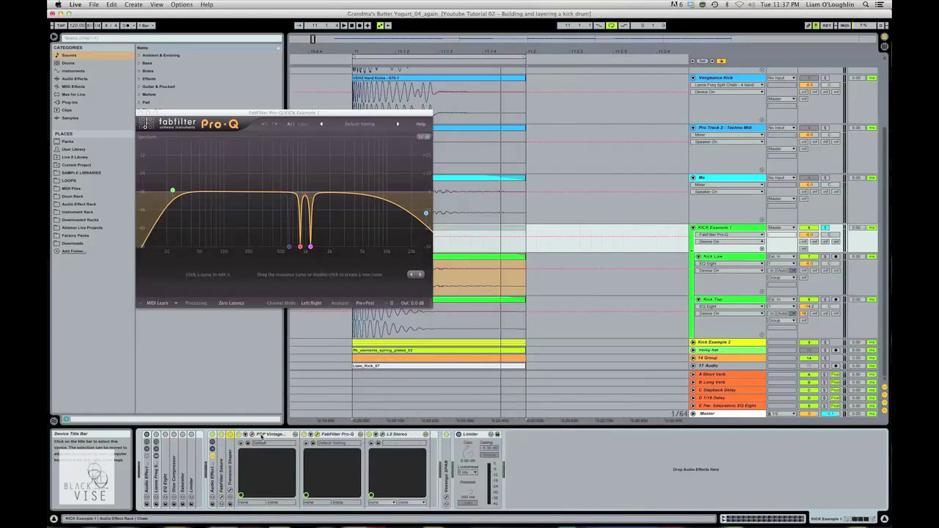
{"action": "left_click", "coordinate": [260, 434]}
{"action": "key", "text": "Delete"}
{"action": "left_click", "coordinate": [266, 434]}
{"action": "key", "text": "Delete"}
{"action": "left_click", "coordinate": [275, 435]}
{"action": "key", "text": "Delete"}
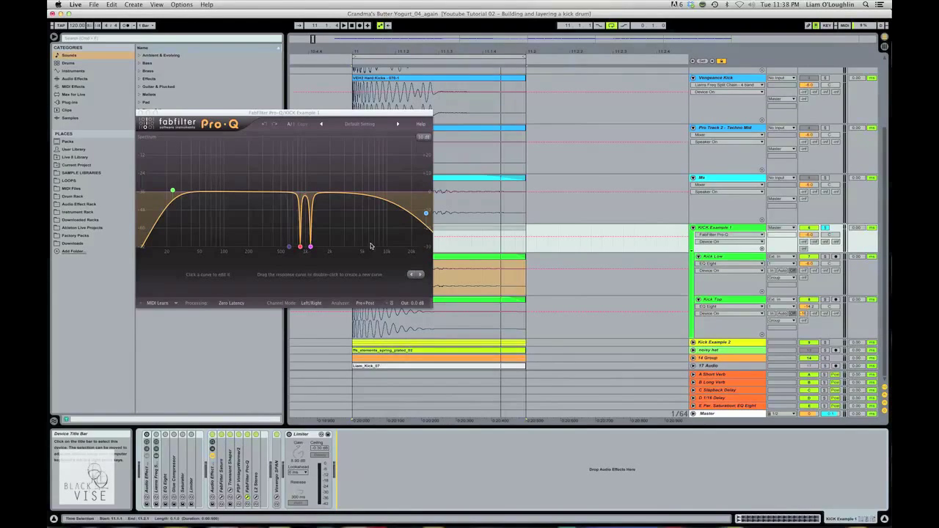
{"action": "left_click", "coordinate": [140, 114]}
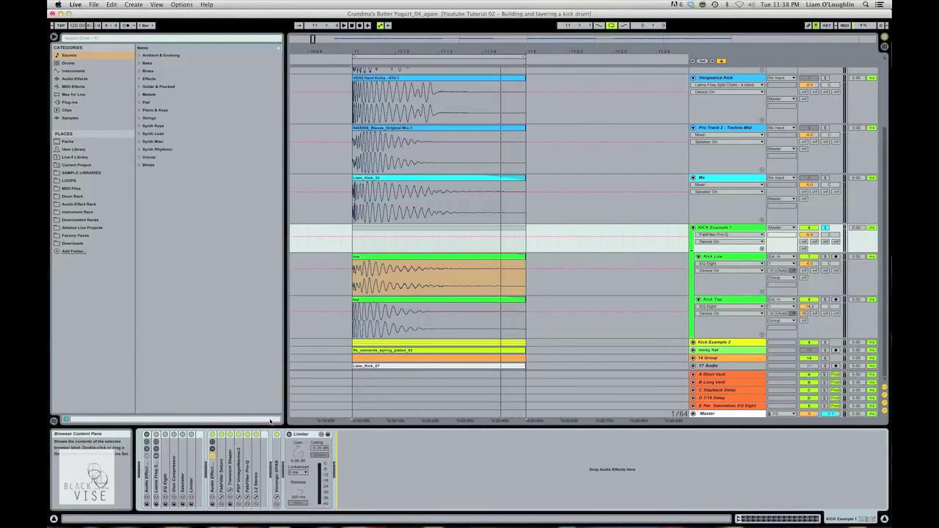
- Switch on the first Audio Effect Rack of the KICK Example 1 group in place of the second one
{"action": "left_click", "coordinate": [147, 435]}
{"action": "left_click", "coordinate": [212, 435]}
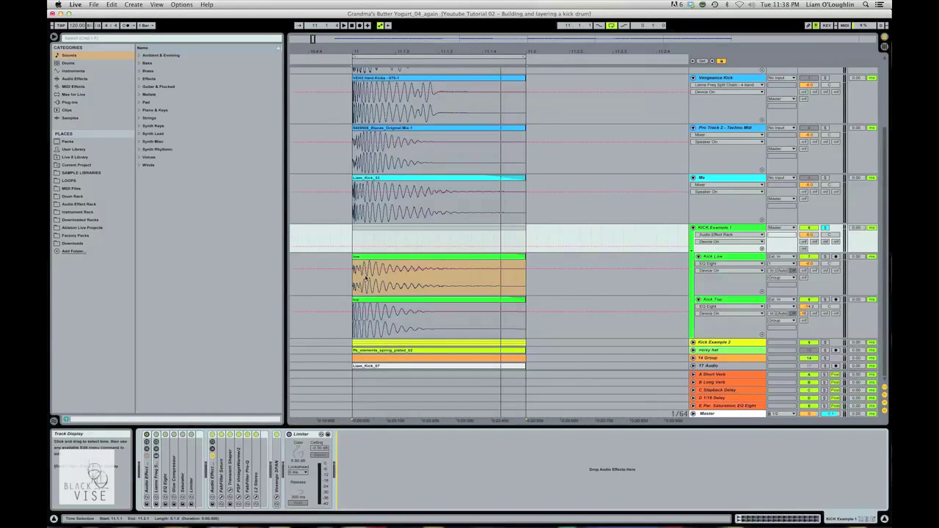
{"action": "left_click", "coordinate": [395, 256]}
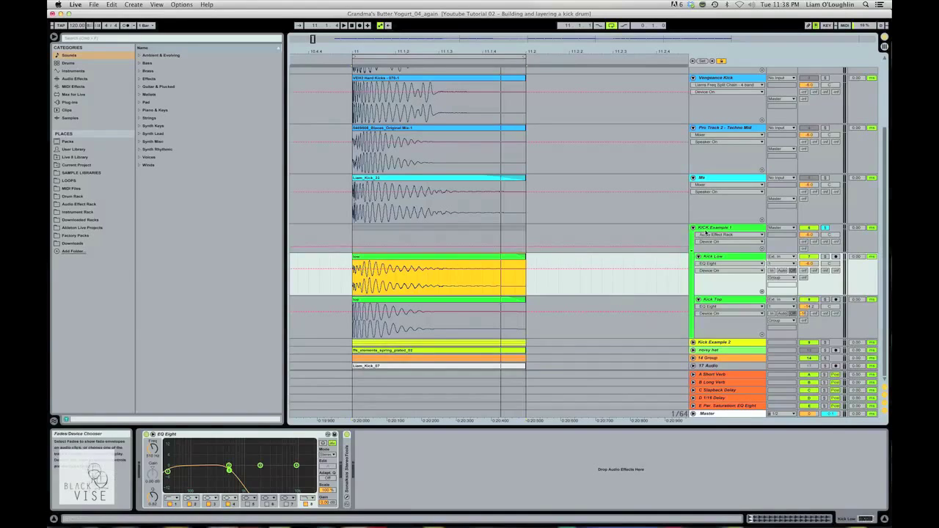
{"action": "left_click", "coordinate": [593, 237]}
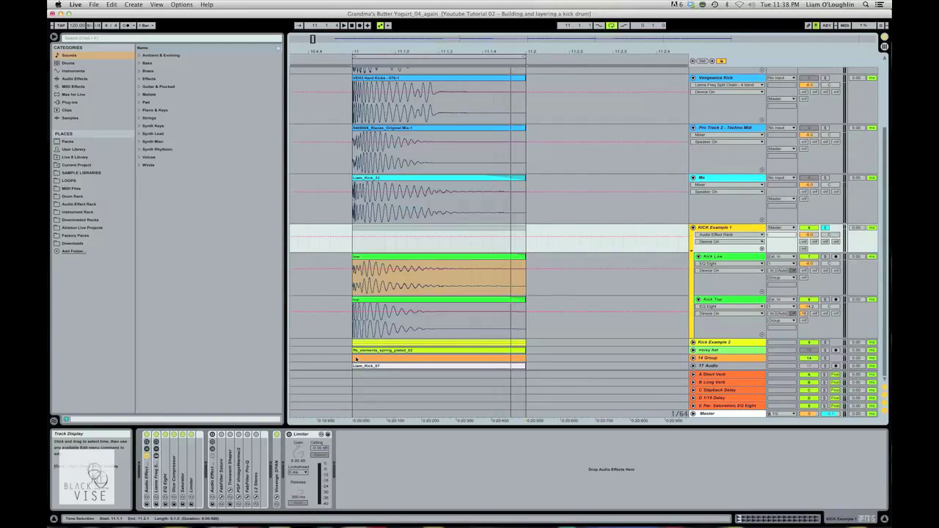
- Unfold the Liams Freq Split Chain - 4 band rack and inspect the devices on its Upper-Mid and High chains
{"action": "double_click", "coordinate": [154, 481]}
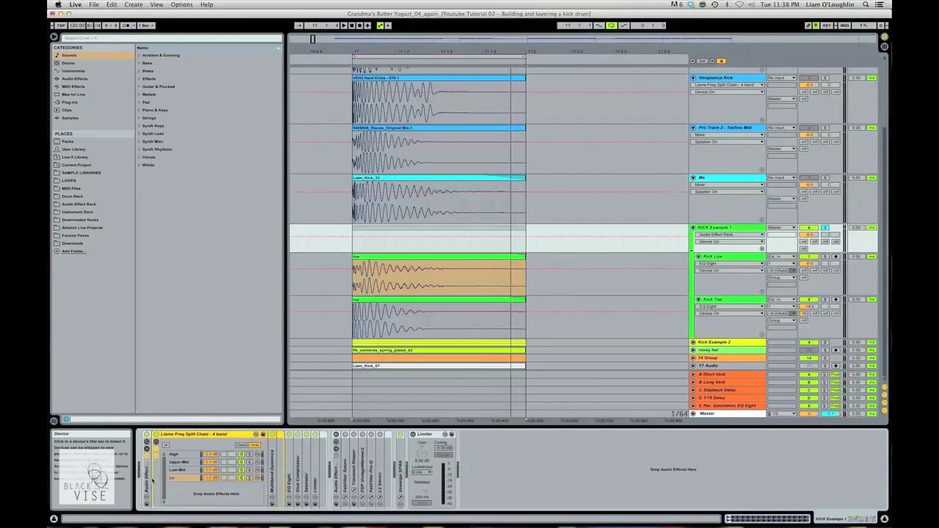
{"action": "left_click", "coordinate": [179, 462]}
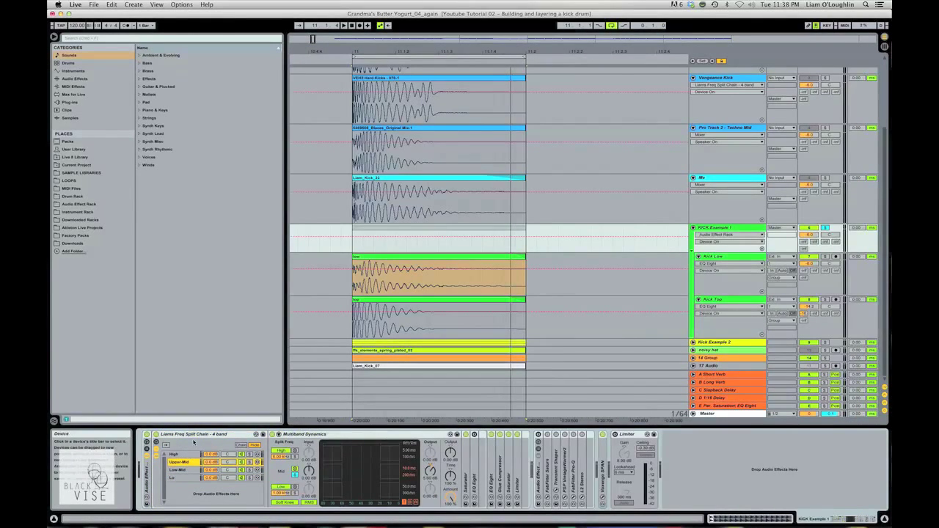
{"action": "left_click", "coordinate": [187, 455]}
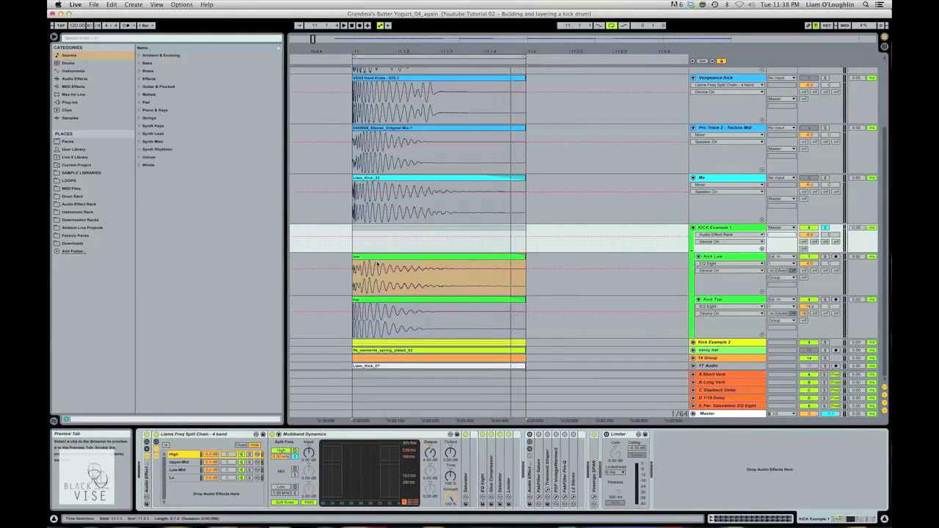
{"action": "scroll", "coordinate": [394, 250], "scroll_direction": "up", "scroll_amount": 1}
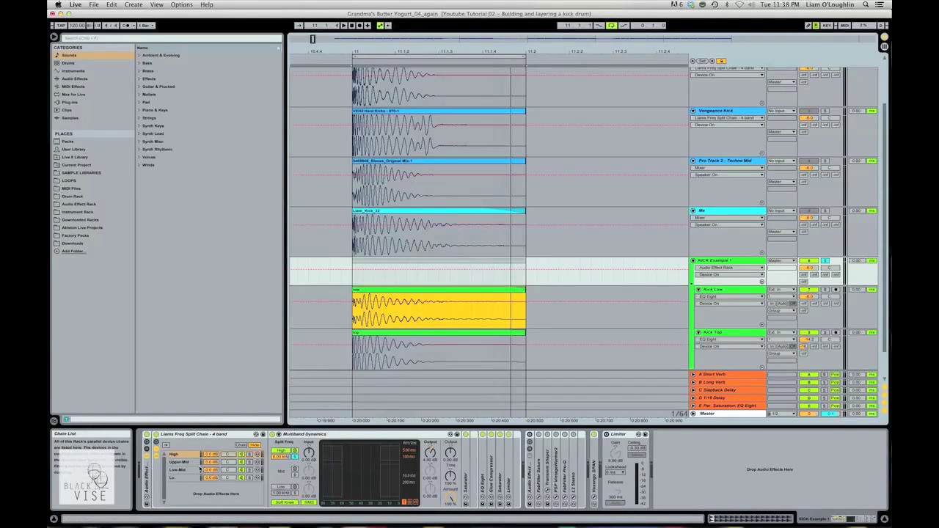
{"action": "left_click", "coordinate": [467, 470]}
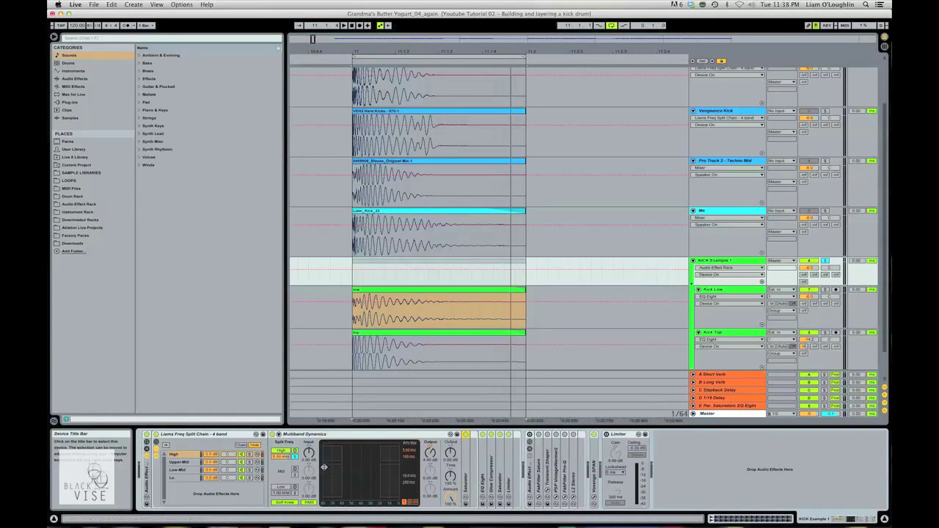
- Compare the Multiband Dynamics splits and following effects of the High, Upper-Mid and Low-Mid chains
{"action": "left_click", "coordinate": [180, 463]}
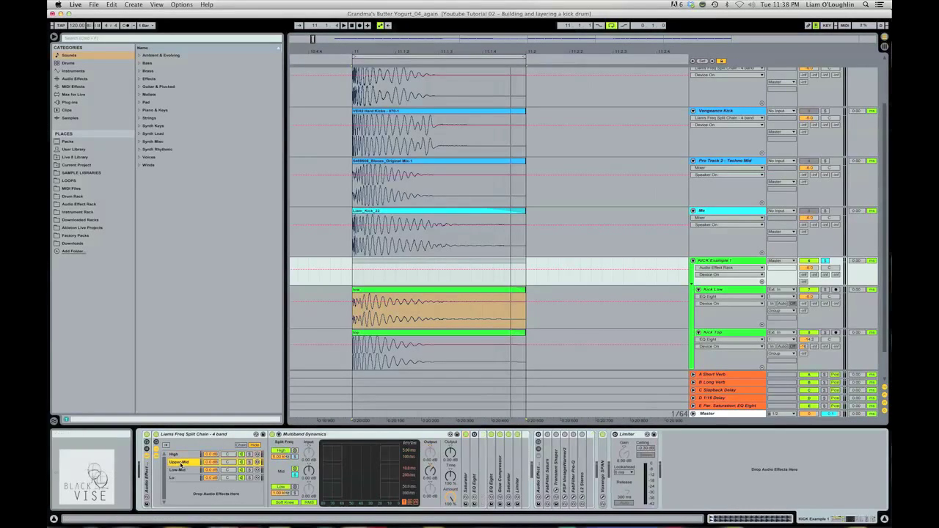
{"action": "left_click", "coordinate": [180, 470]}
{"action": "left_click", "coordinate": [182, 463]}
{"action": "left_click", "coordinate": [183, 455]}
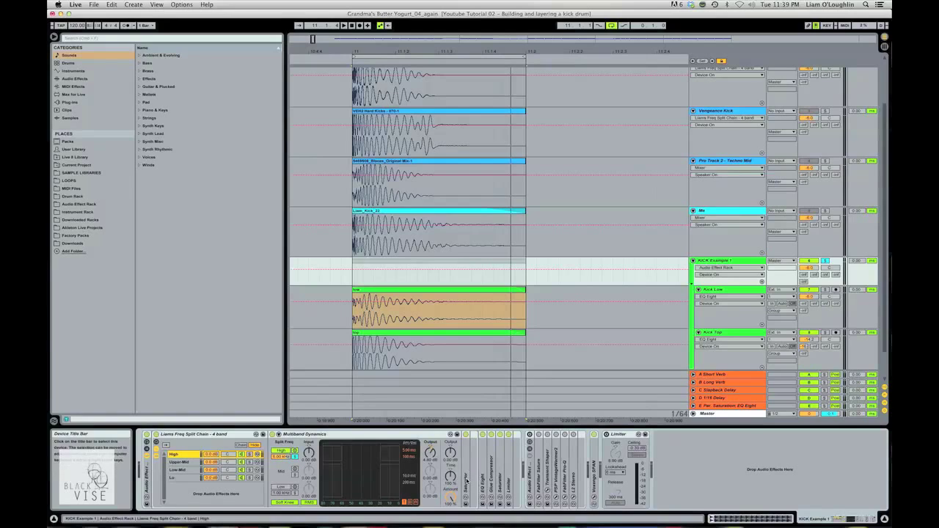
{"action": "left_click", "coordinate": [184, 463]}
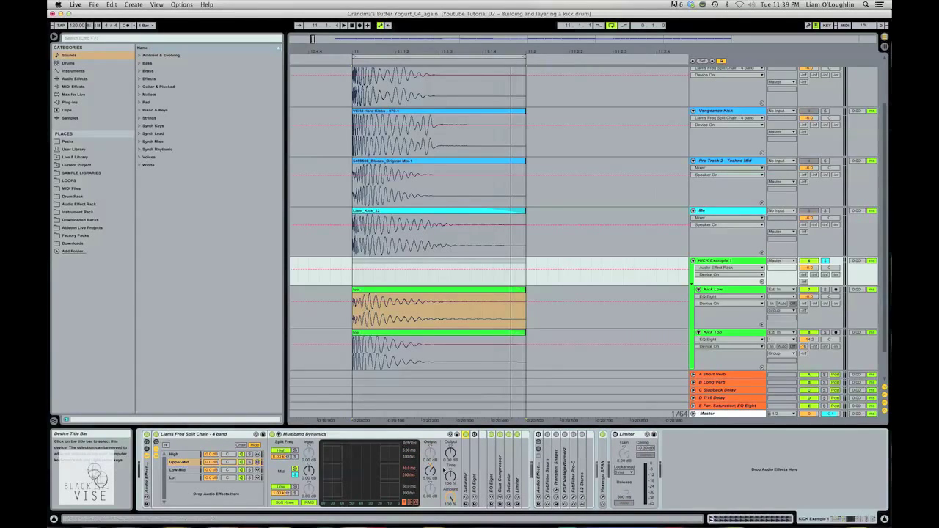
{"action": "left_click", "coordinate": [180, 470]}
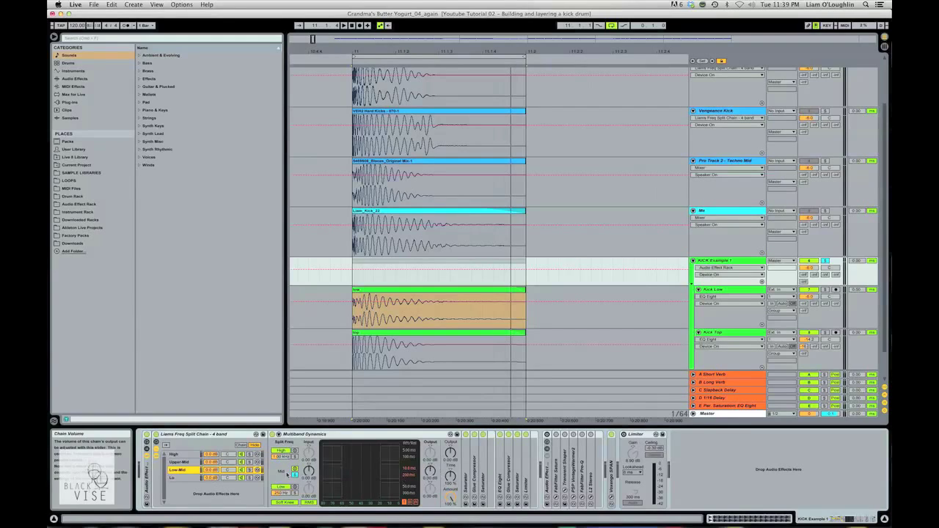
- Inspect the Multiband Dynamics on the Lo chain of the four-band rack and fold it again
{"action": "key", "text": "Down"}
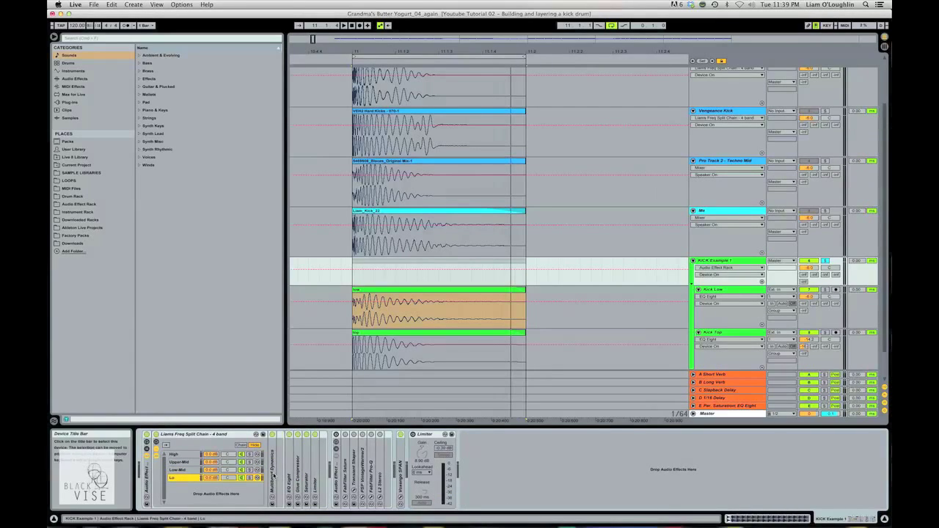
{"action": "double_click", "coordinate": [275, 476]}
{"action": "double_click", "coordinate": [345, 436]}
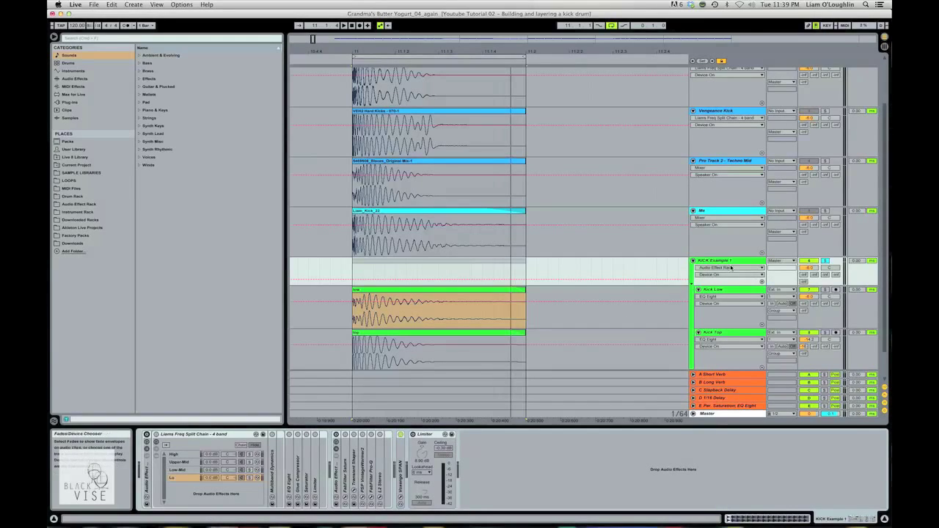
- Compare the KICK Example 1 group's level in the Session mixer with its Limiter on and off
{"action": "key", "text": "Tab"}
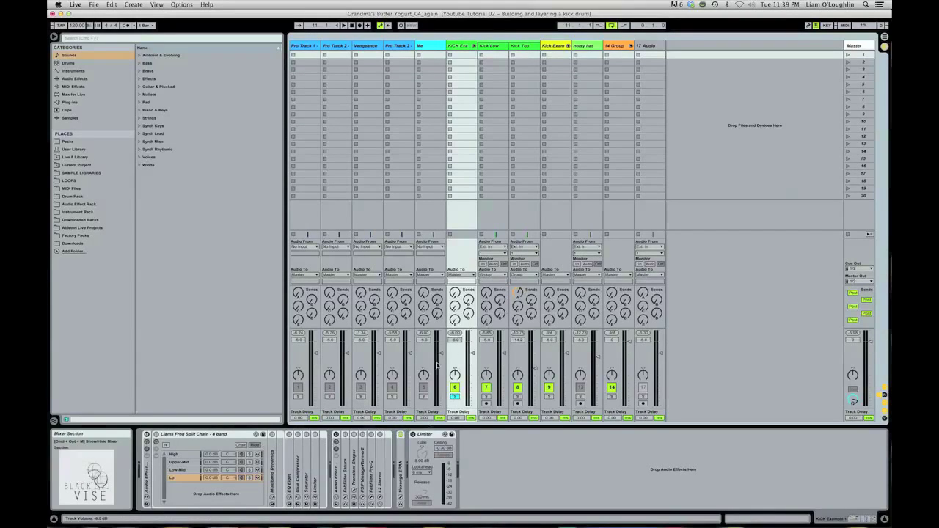
{"action": "left_click", "coordinate": [413, 434]}
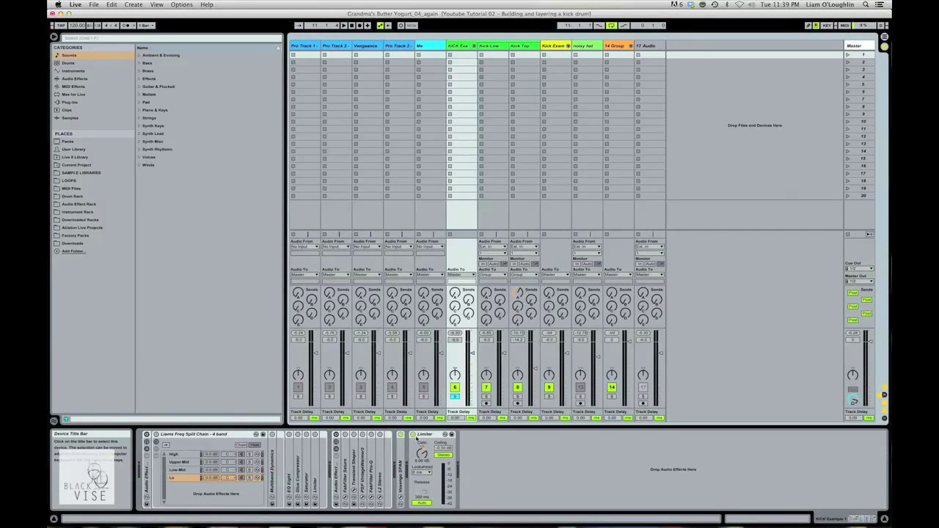
{"action": "left_click", "coordinate": [412, 435]}
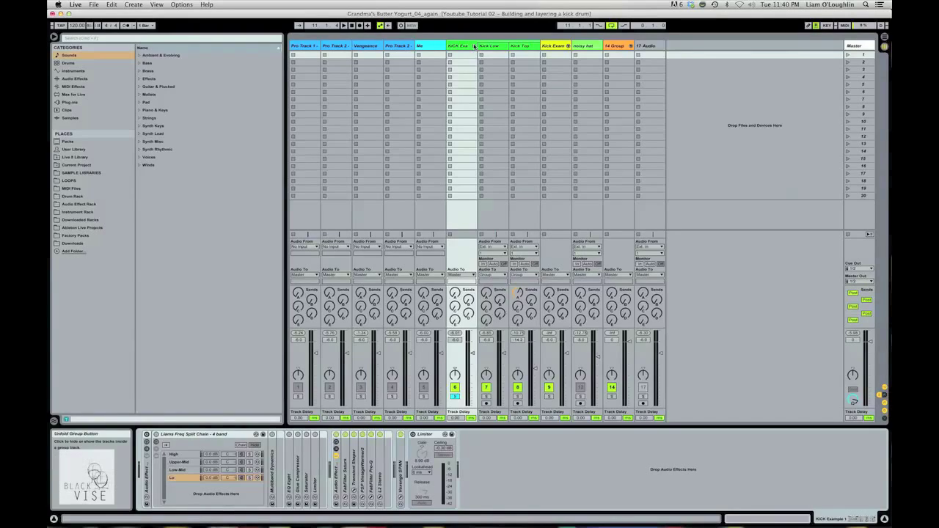
- Fold the KICK Example 1 group, and unfold and solo the Kick Example 2 group in the arrangement
{"action": "left_click", "coordinate": [473, 45]}
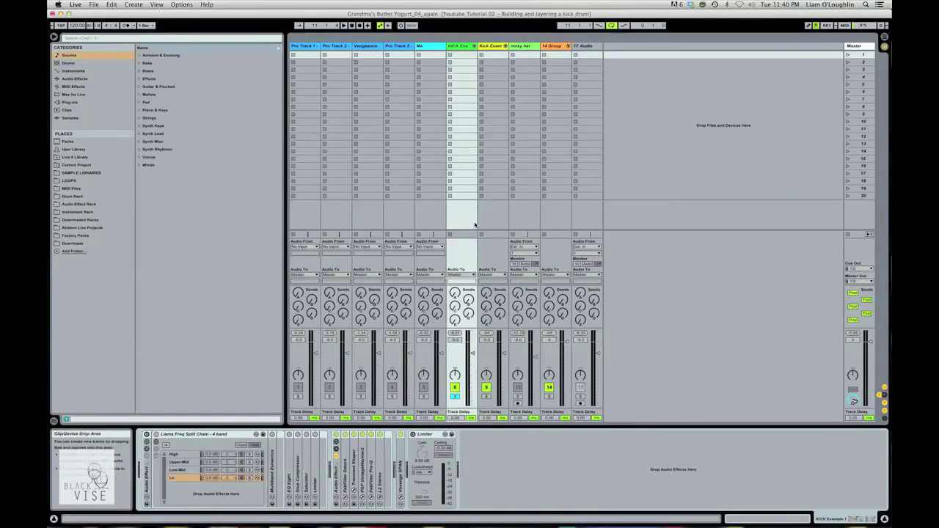
{"action": "key", "text": "Tab"}
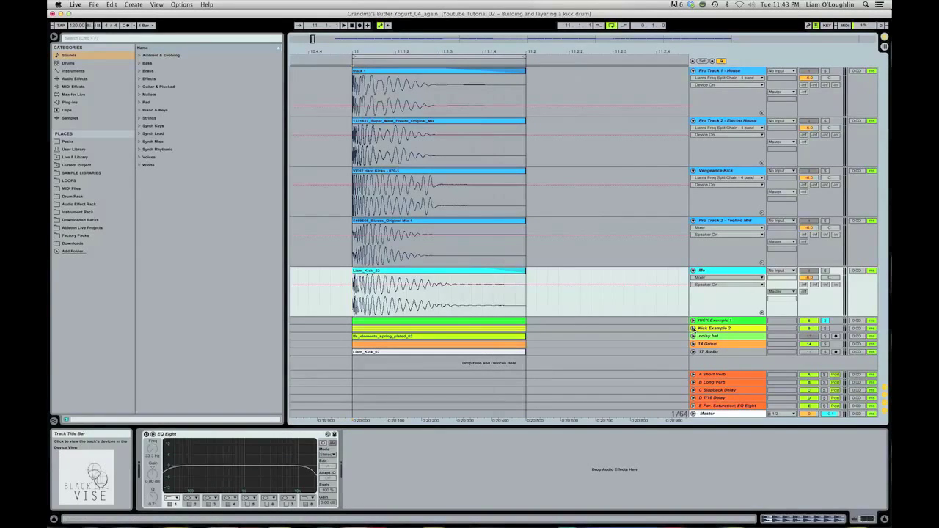
{"action": "left_click", "coordinate": [693, 328]}
{"action": "scroll", "coordinate": [719, 317], "scroll_direction": "down", "scroll_amount": 2}
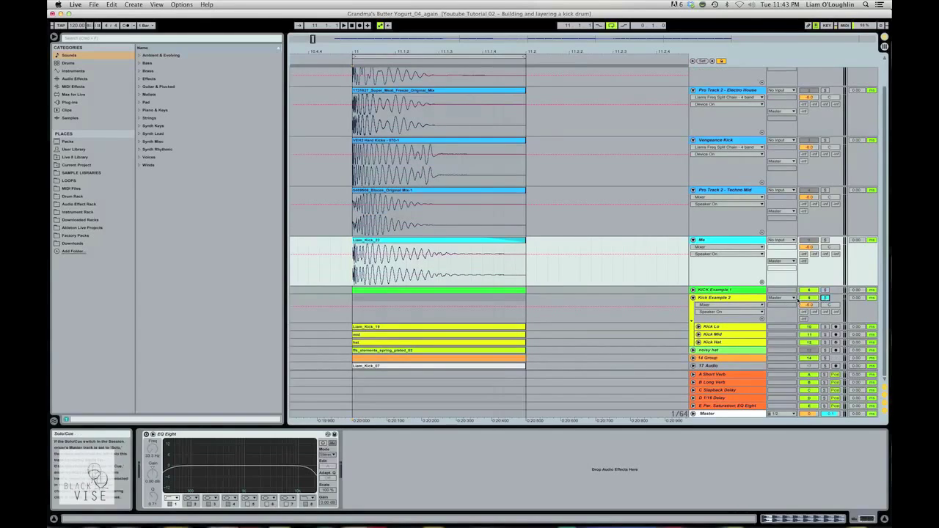
- Review the device chains of the Kick Lo, Kick Mid and Kick Hat tracks
{"action": "left_click", "coordinate": [725, 324]}
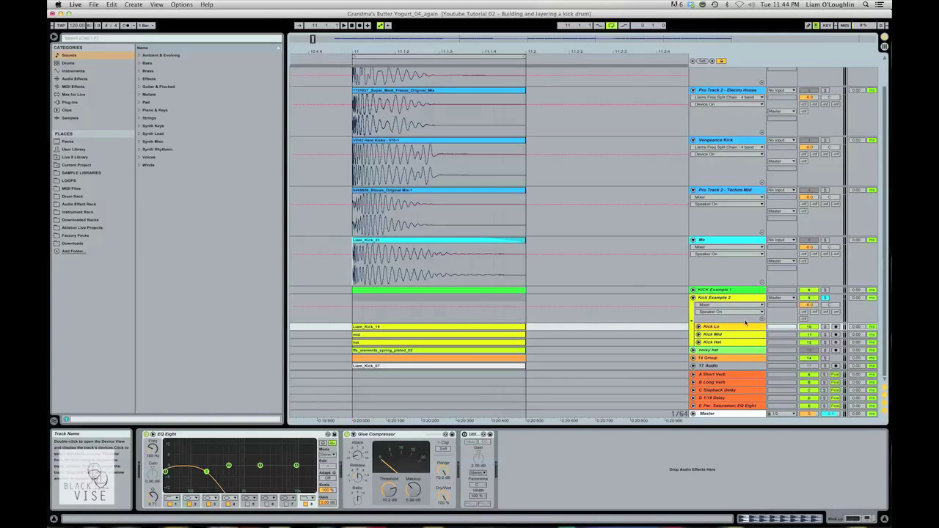
{"action": "left_click", "coordinate": [726, 333]}
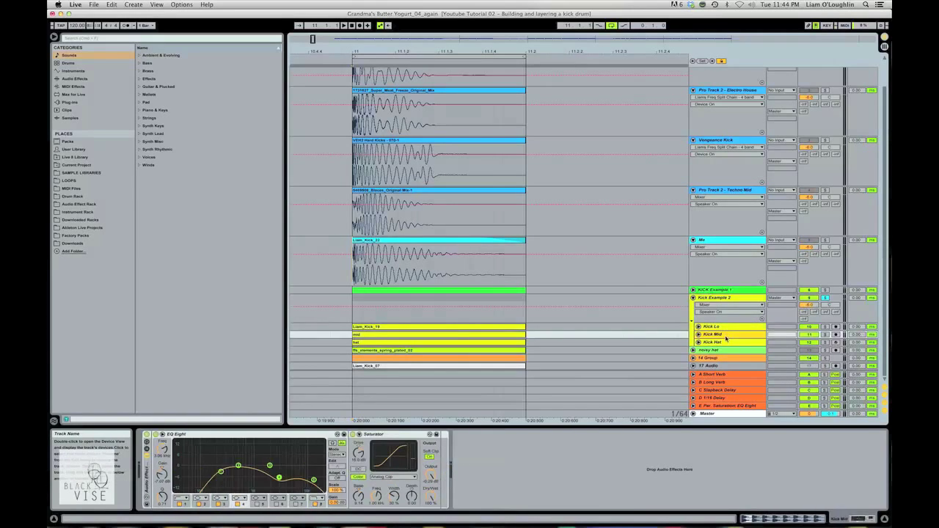
{"action": "left_click", "coordinate": [728, 342]}
{"action": "left_click", "coordinate": [723, 327]}
- Unfold the Kick Lo, Kick Mid, Kick Hat and noisy hat tracks, and show the Kick Example 2 group's devices
{"action": "left_click", "coordinate": [699, 327], "text": "alt"}
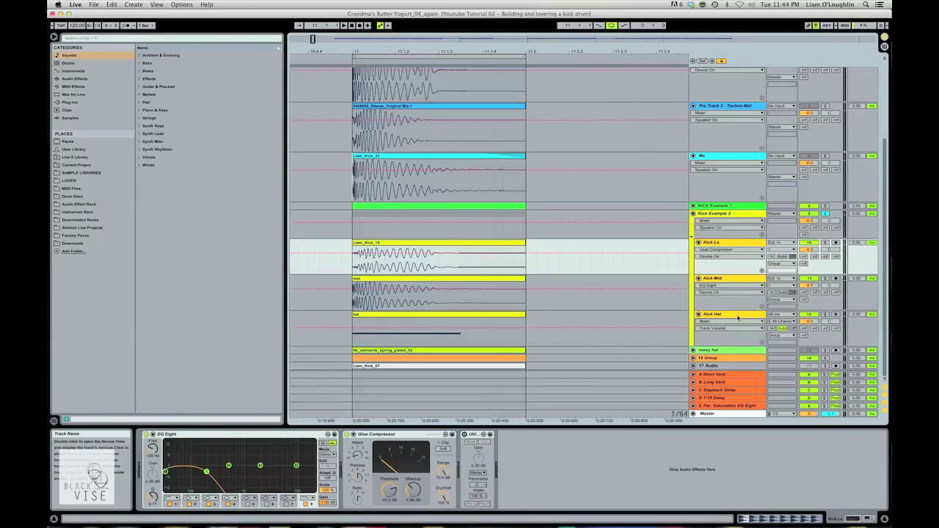
{"action": "left_click", "coordinate": [738, 318]}
{"action": "left_click", "coordinate": [705, 351]}
{"action": "left_click", "coordinate": [693, 351]}
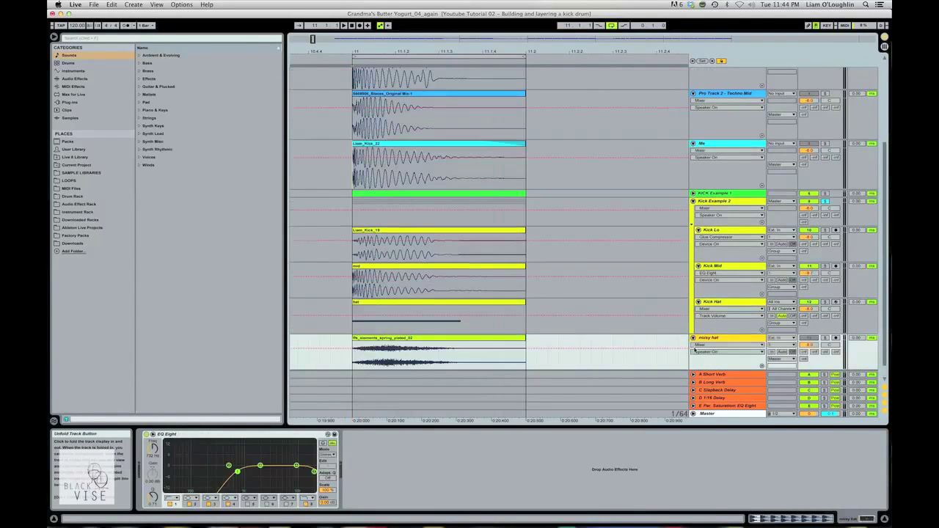
{"action": "left_click", "coordinate": [725, 203]}
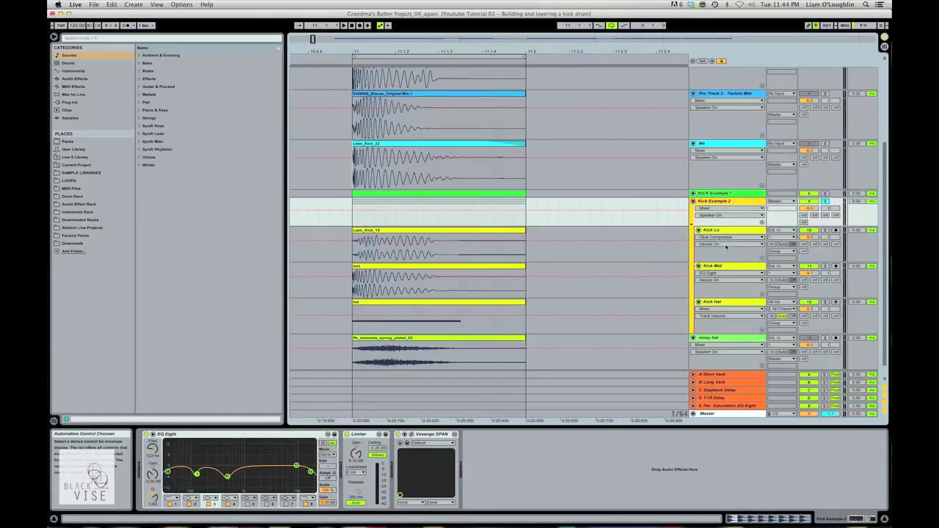
{"action": "scroll", "coordinate": [723, 264], "scroll_direction": "down", "scroll_amount": 1}
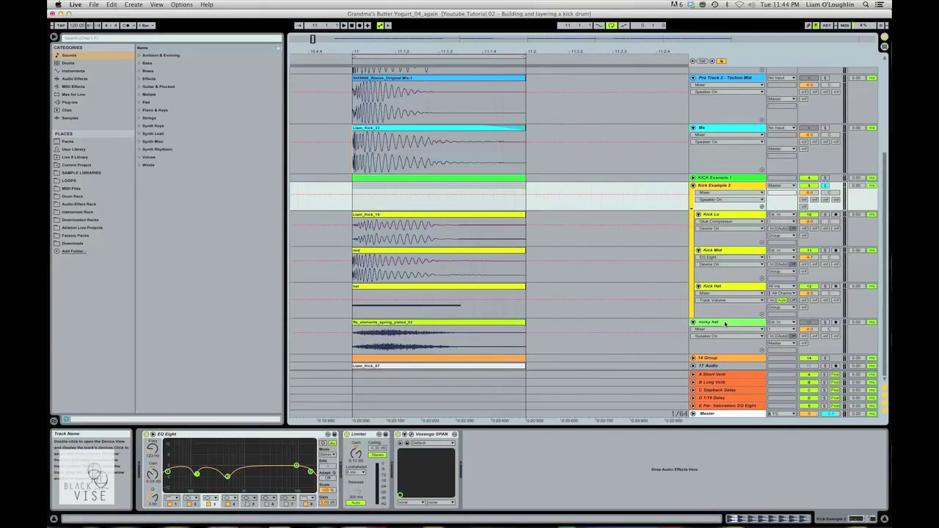
- Solo the noisy hat track and play its ffs_elements_spring_plated_02 clip
{"action": "left_click", "coordinate": [725, 323]}
{"action": "left_click", "coordinate": [422, 325]}
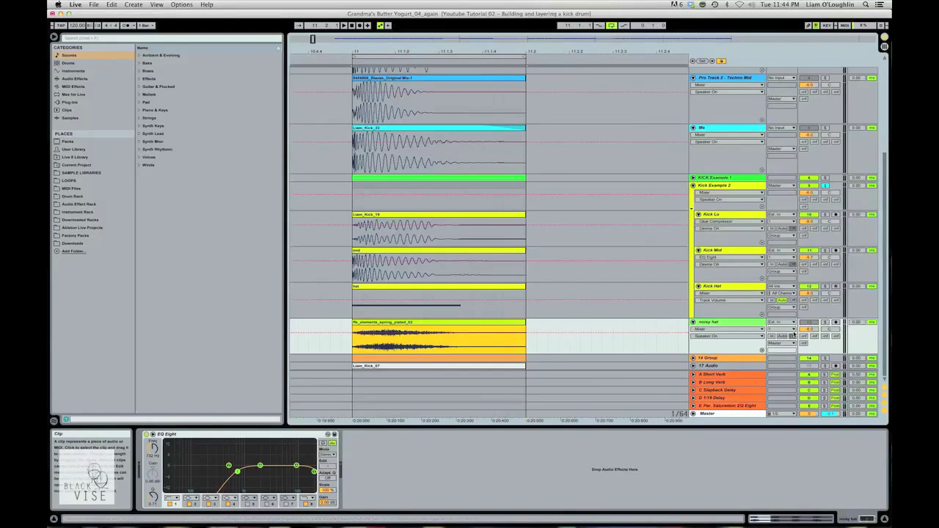
{"action": "left_click", "coordinate": [825, 323]}
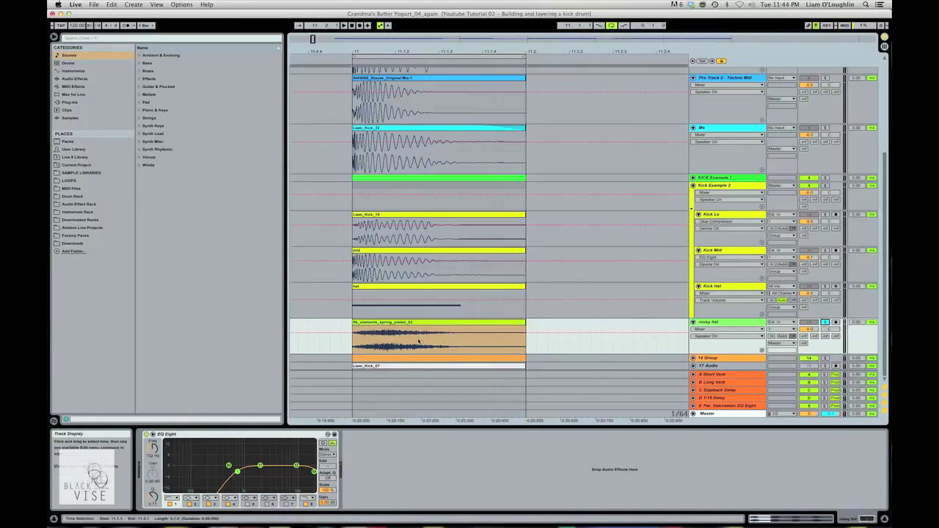
{"action": "left_click", "coordinate": [364, 327]}
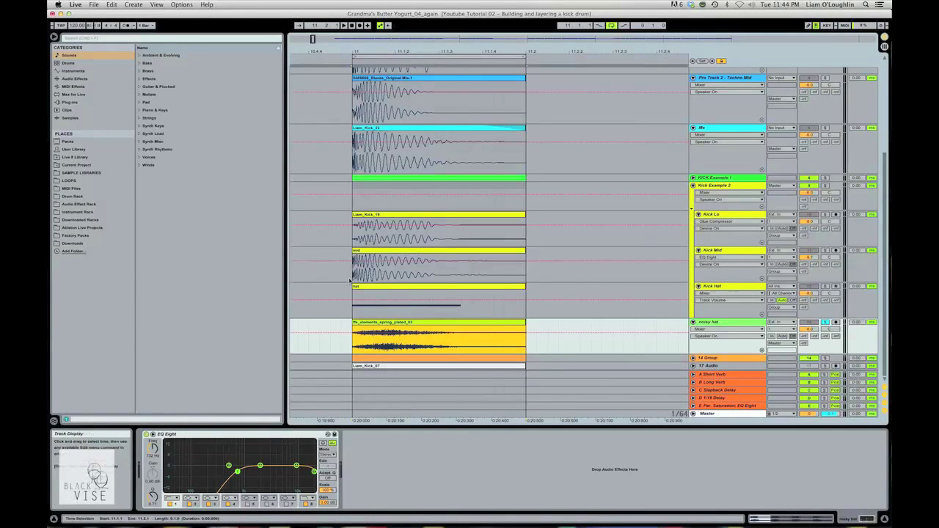
{"action": "key", "text": "space"}
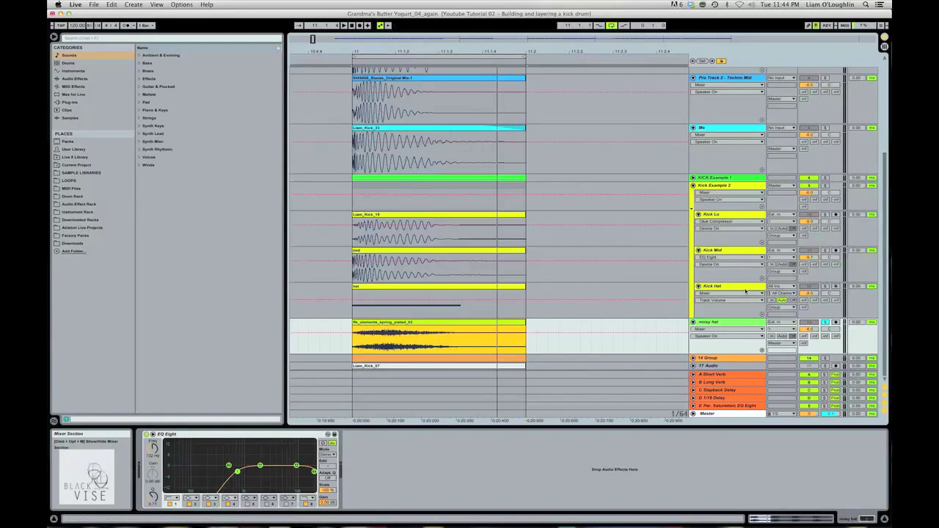
- Compare the devices of the Kick Hat track with those of the noisy hat track
{"action": "left_click", "coordinate": [499, 290]}
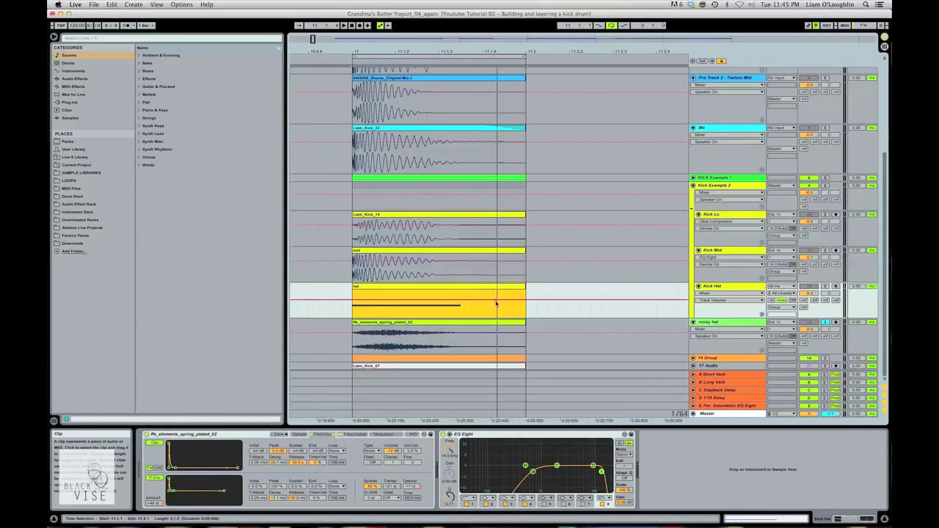
{"action": "key", "text": "Down"}
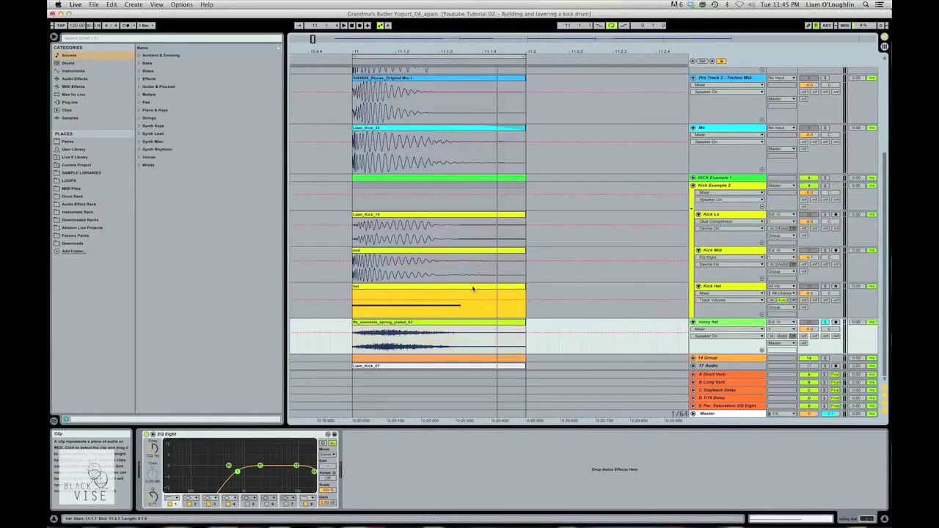
{"action": "key", "text": "Up"}
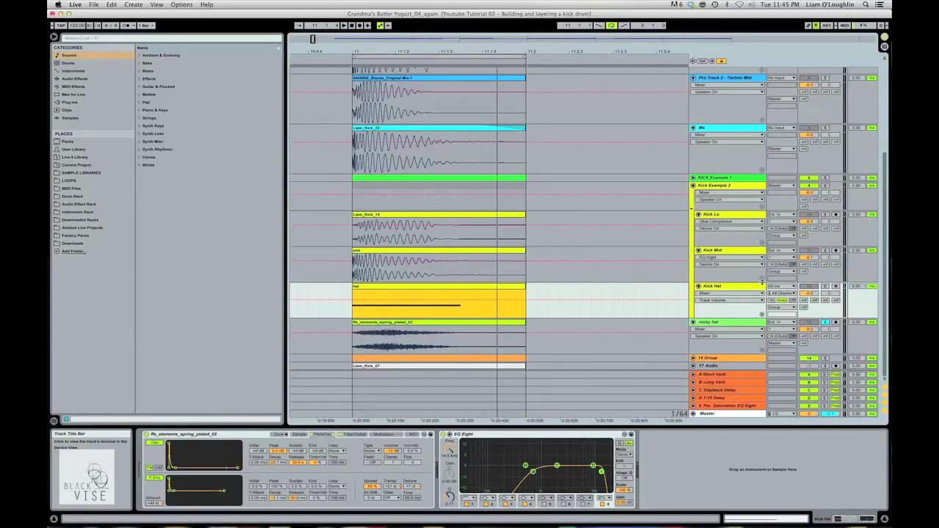
- Examine the sample, pitch, filter and modulation settings of the sampler on the Kick Hat track
{"action": "left_click", "coordinate": [405, 299]}
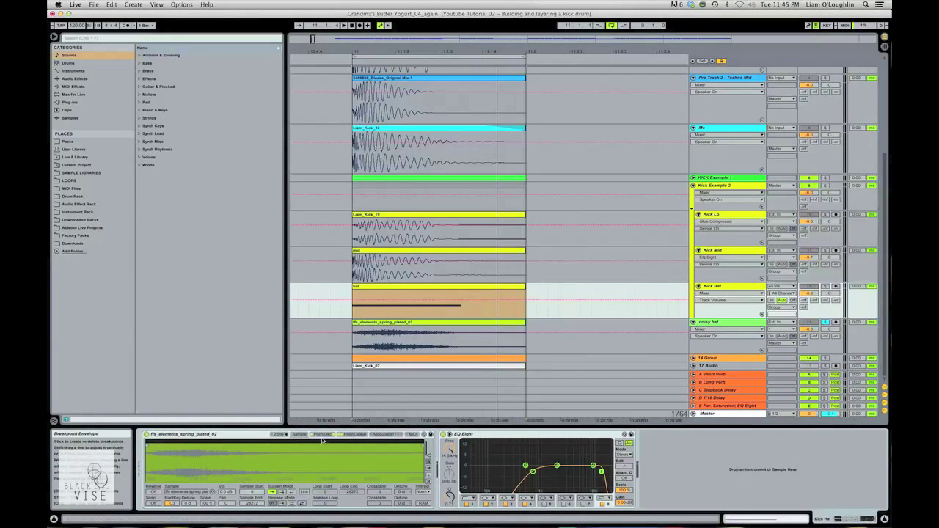
{"action": "left_click", "coordinate": [355, 435]}
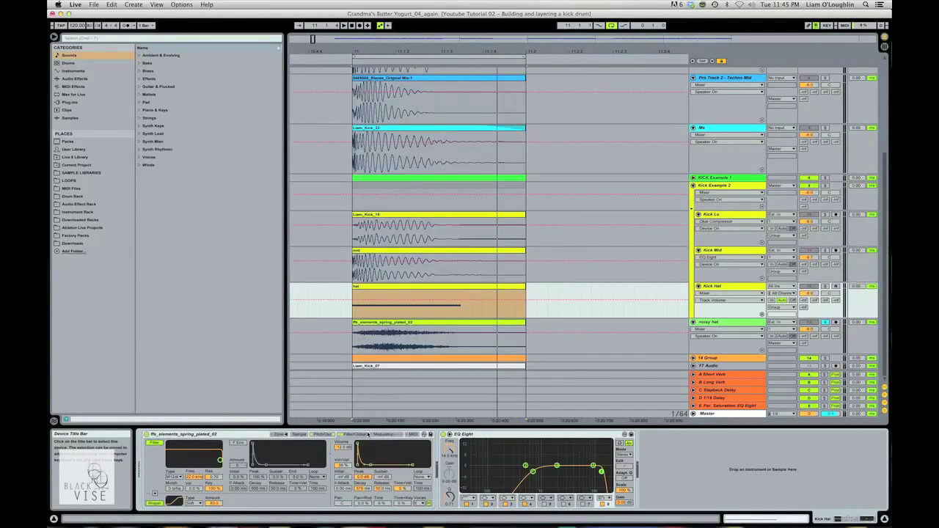
{"action": "left_click", "coordinate": [382, 436]}
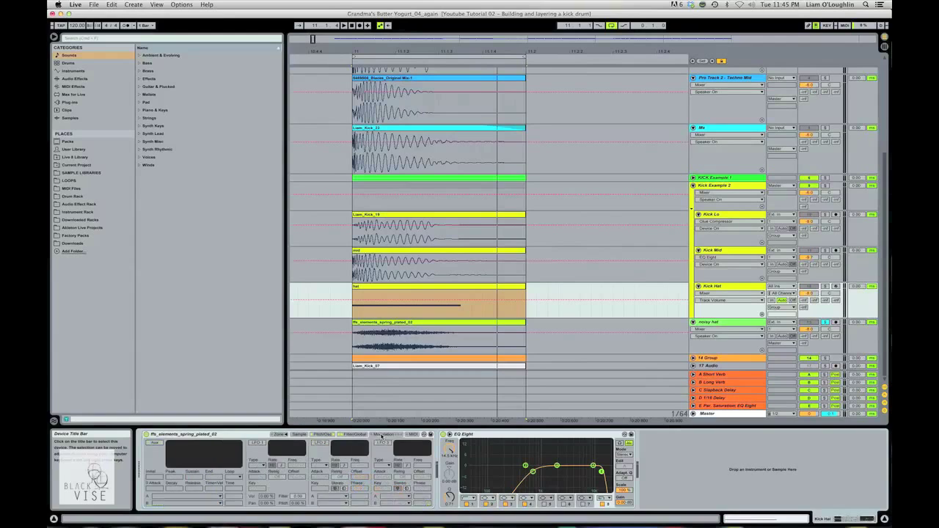
{"action": "left_click", "coordinate": [357, 436]}
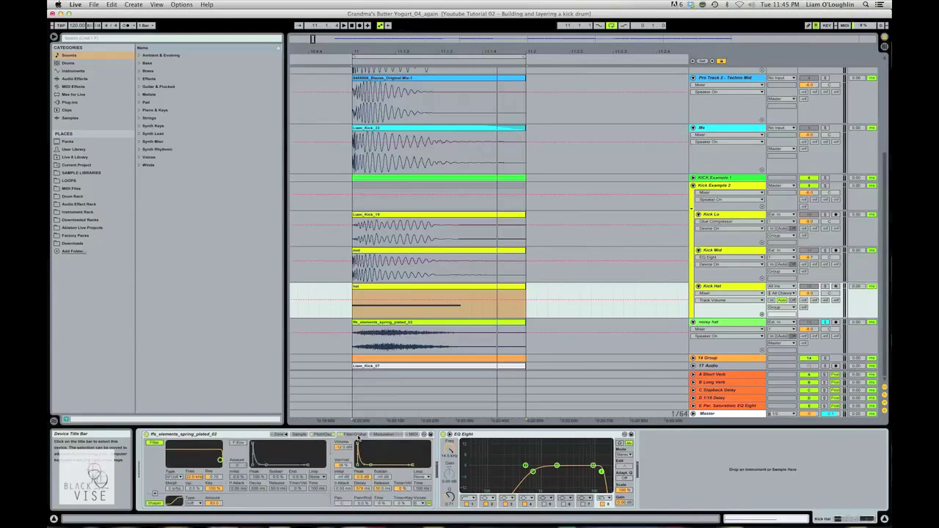
{"action": "left_click", "coordinate": [322, 434]}
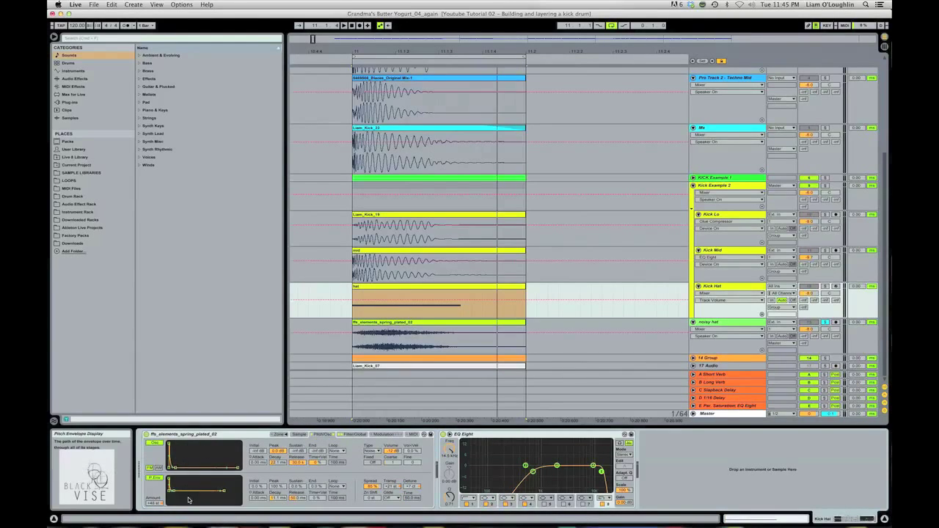
{"action": "left_click", "coordinate": [357, 434]}
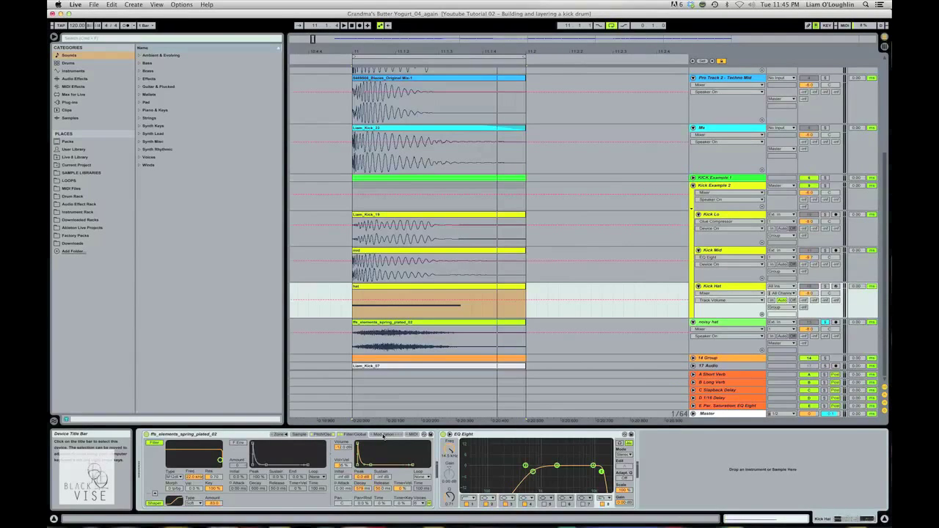
{"action": "left_click", "coordinate": [383, 436]}
{"action": "left_click", "coordinate": [355, 435]}
{"action": "left_click", "coordinate": [317, 436]}
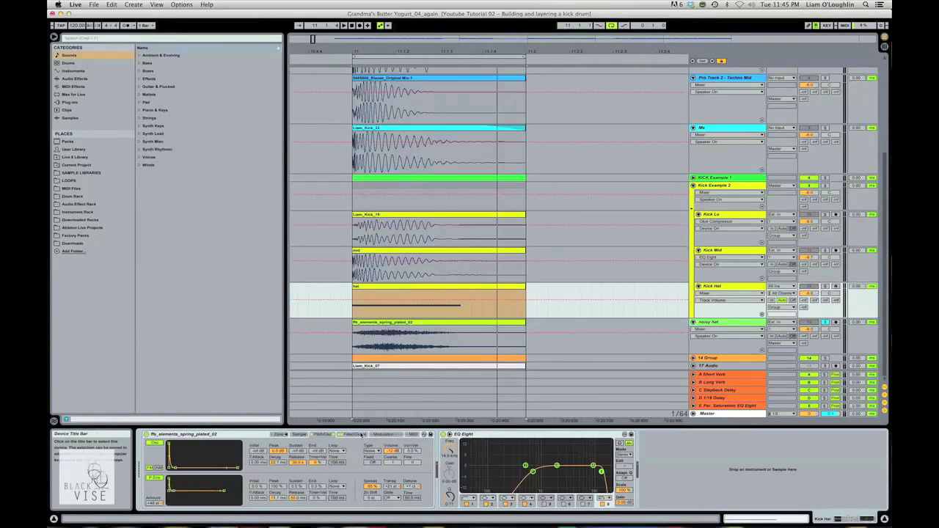
- Solo the Kick Hat track and audition its hat clip
{"action": "left_click", "coordinate": [514, 287]}
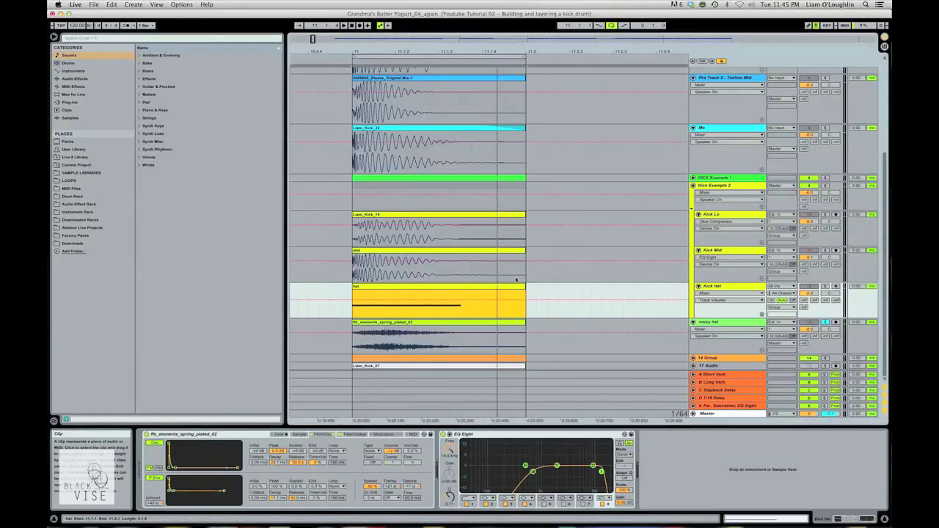
{"action": "left_click", "coordinate": [823, 286]}
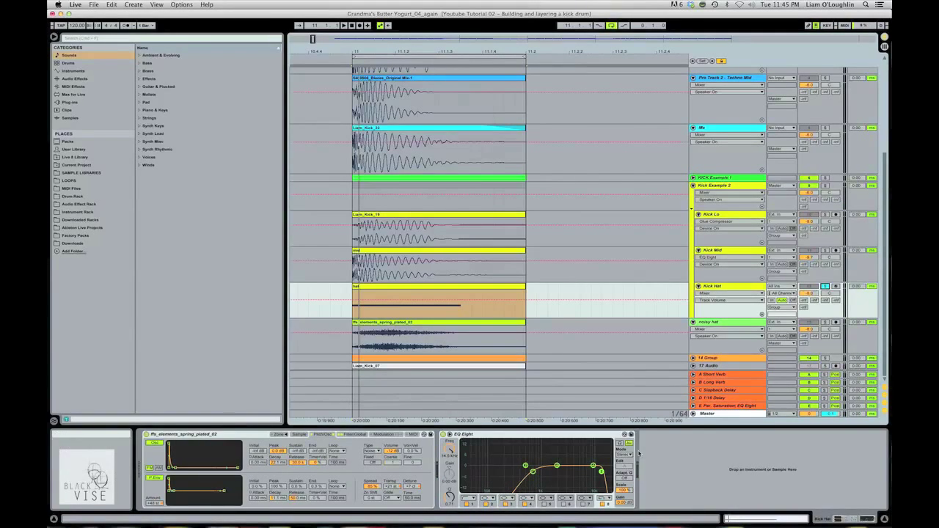
- Solo the Kick Mid track and play its mid clip
{"action": "left_click", "coordinate": [731, 253]}
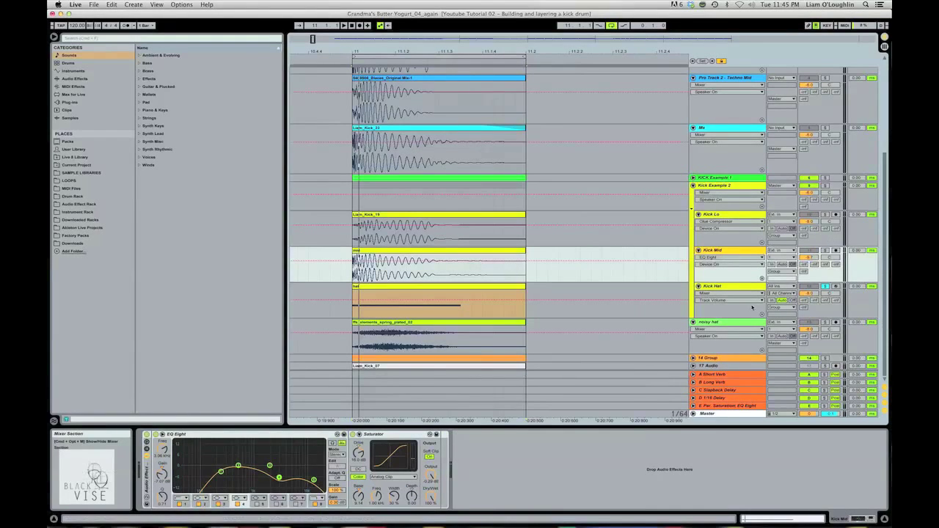
{"action": "left_click", "coordinate": [825, 250]}
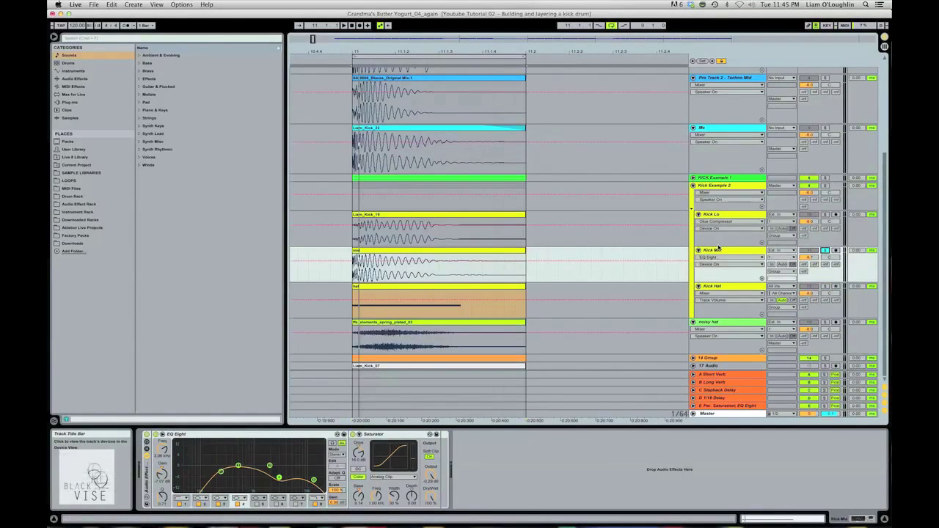
{"action": "left_click", "coordinate": [429, 250]}
{"action": "left_click", "coordinate": [426, 250]}
{"action": "key", "text": "space"}
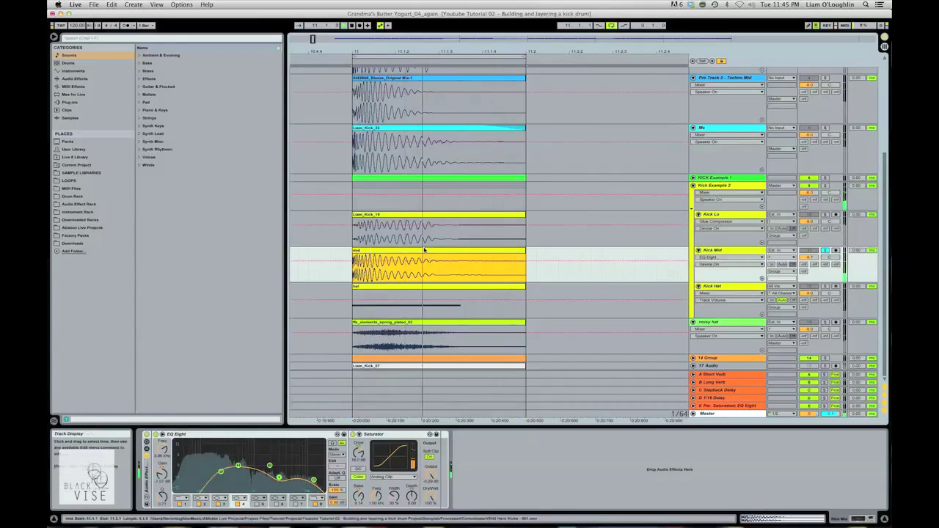
{"action": "key", "text": "space"}
{"action": "key", "text": "super+Tab"}
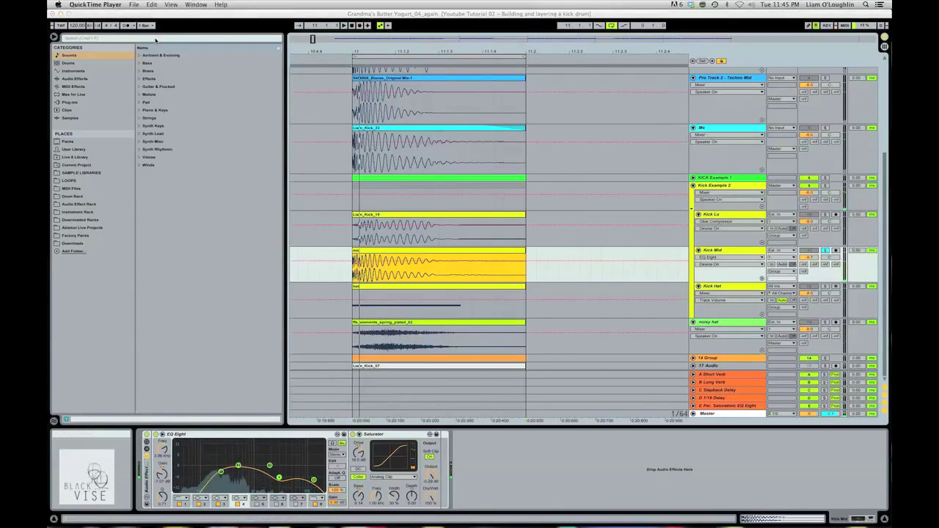
{"action": "left_click", "coordinate": [156, 40]}
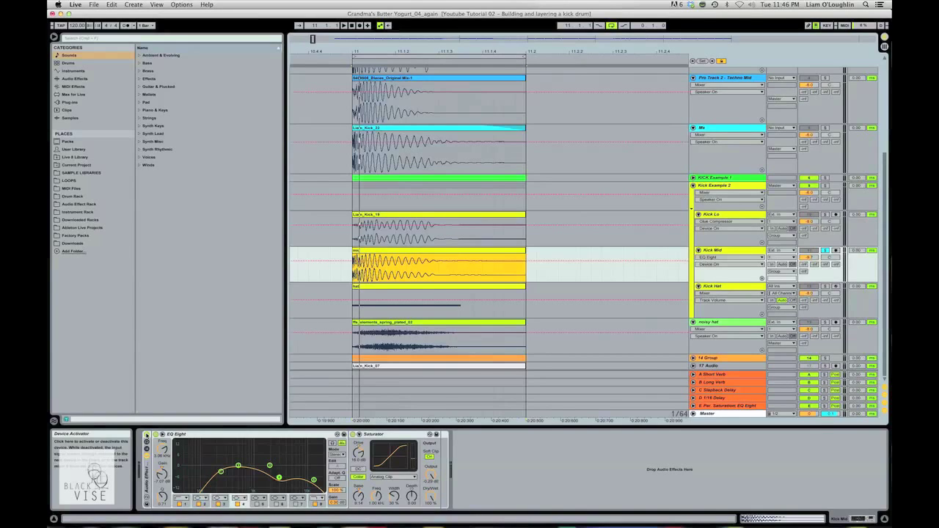
- Audition the Kick Mid clip with its whole Audio Effect Rack bypassed, and switch the rack back on
{"action": "left_click", "coordinate": [147, 435]}
{"action": "key", "text": "space"}
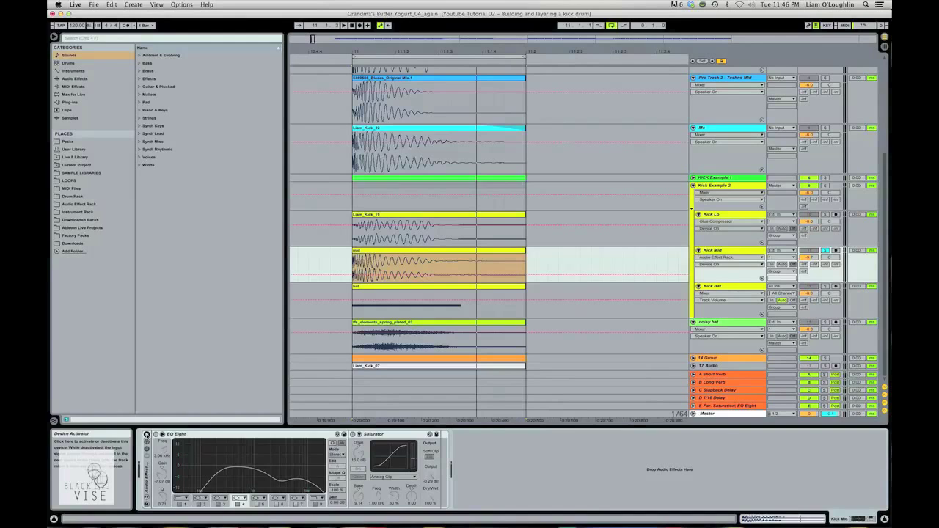
{"action": "left_click", "coordinate": [146, 434]}
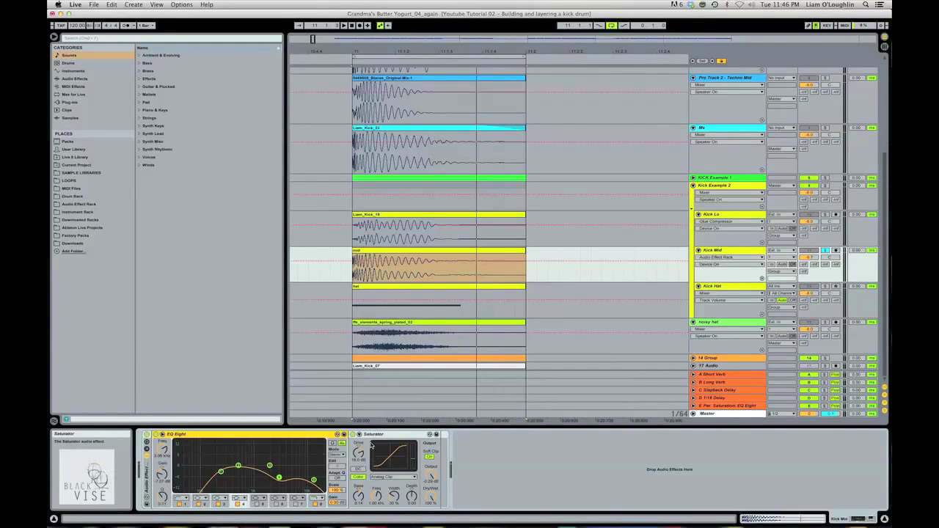
{"action": "left_click", "coordinate": [377, 435]}
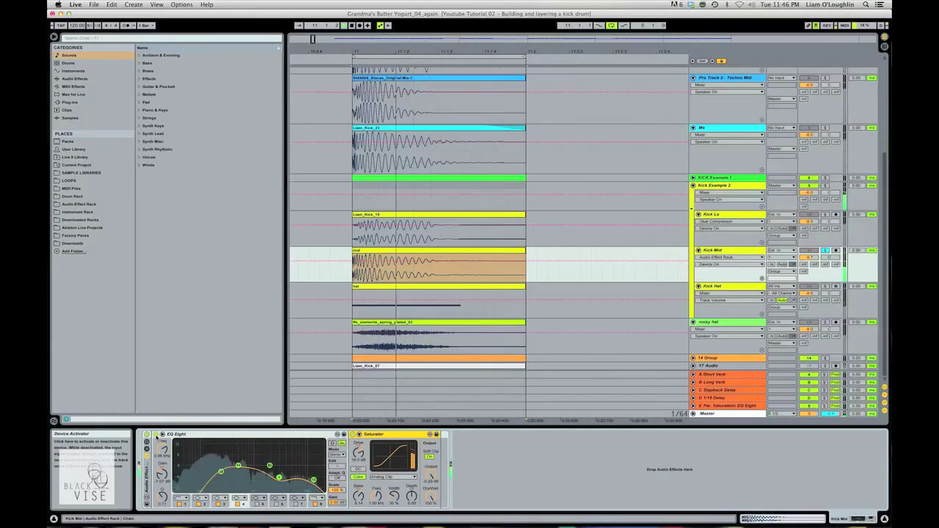
- Audition the Kick Mid clip with and without EQ Eight, leaving the EQ enabled
{"action": "left_click", "coordinate": [156, 436]}
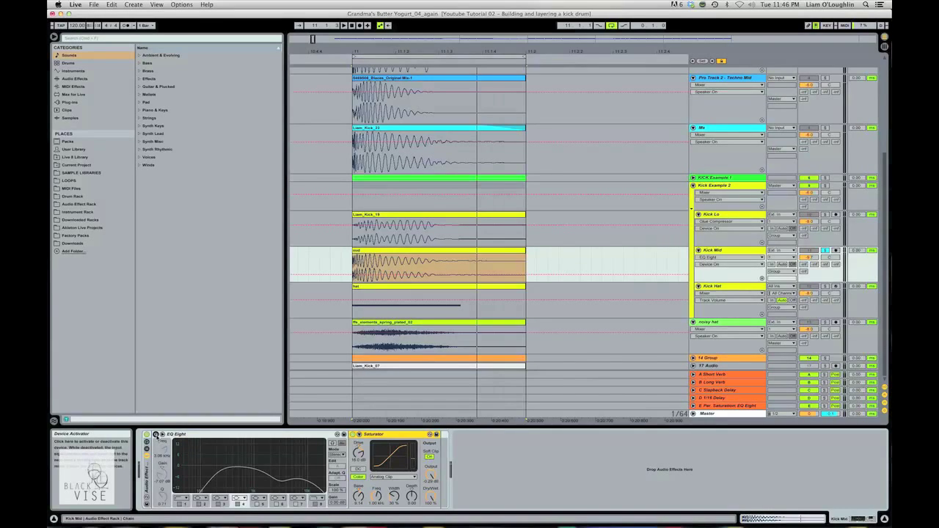
{"action": "left_click", "coordinate": [180, 435]}
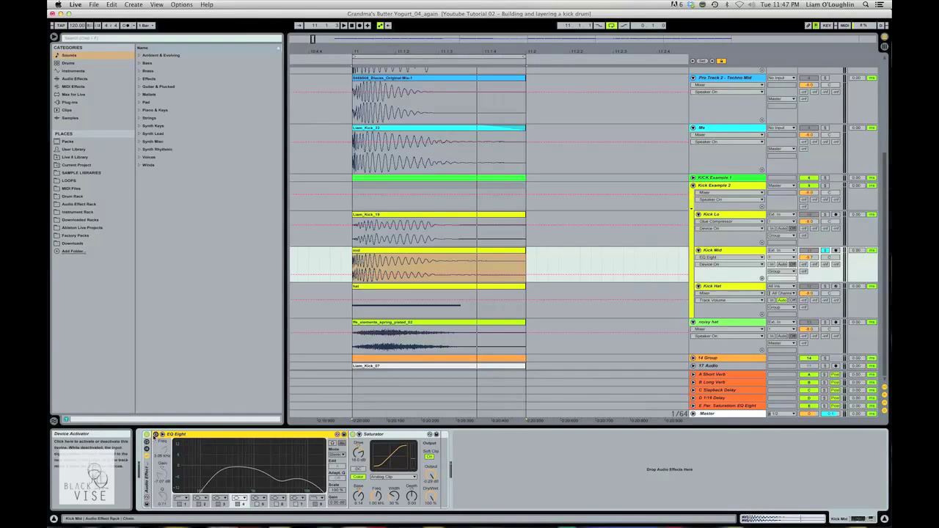
{"action": "left_click", "coordinate": [156, 435]}
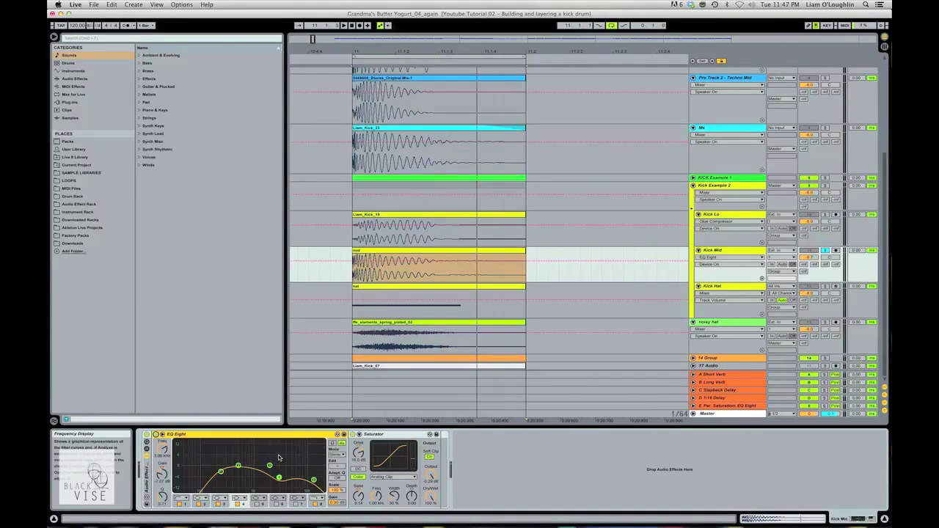
{"action": "key", "text": "space"}
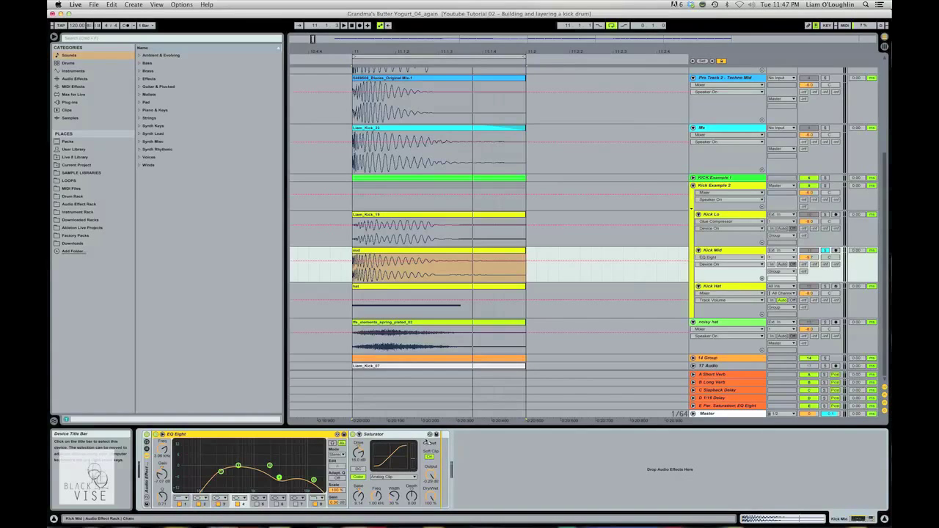
- Try the Saturator before EQ Eight on the Kick Mid track, audition it, and move EQ Eight back to first place
{"action": "left_click_drag", "start_coordinate": [425, 441], "coordinate": [176, 441]}
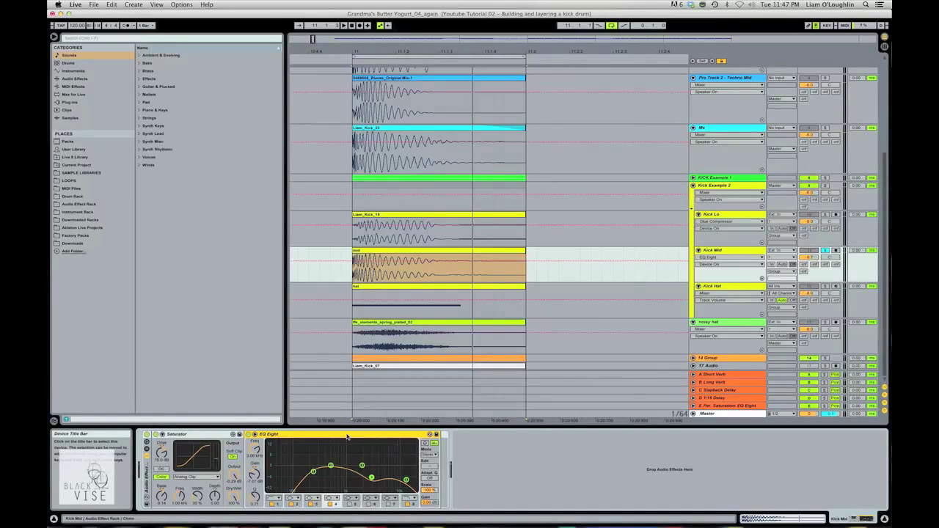
{"action": "key", "text": "space"}
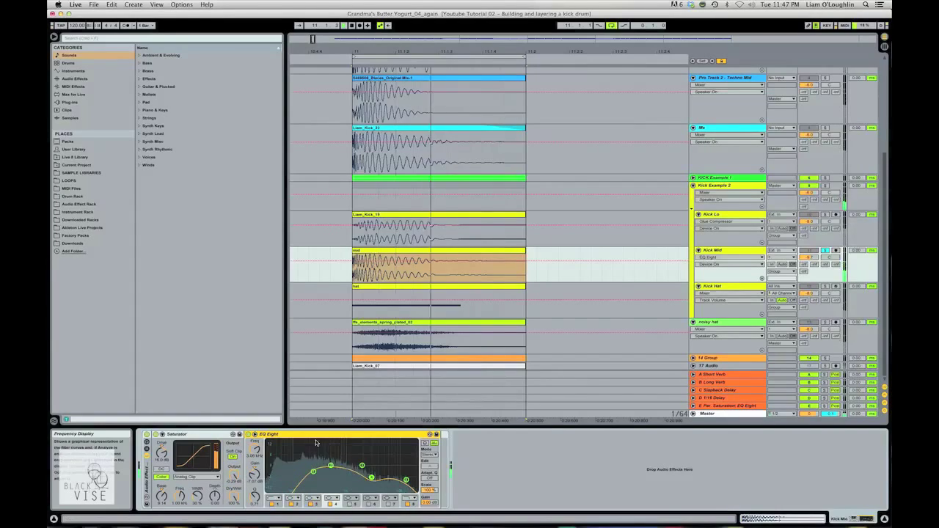
{"action": "key", "text": "space"}
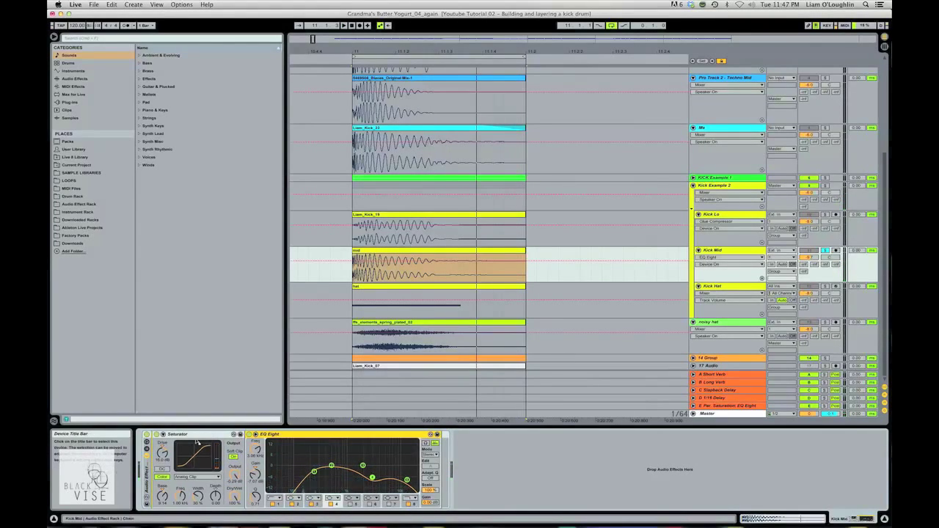
{"action": "left_click_drag", "start_coordinate": [273, 434], "coordinate": [158, 438]}
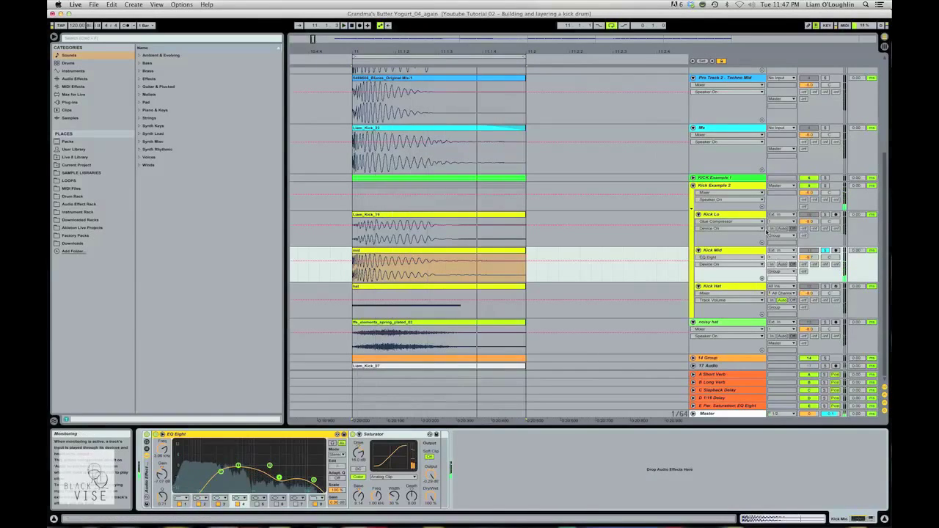
- Solo the Kick Lo track and compare its sound with EQ Eight bypassed and re-enabled
{"action": "left_click", "coordinate": [756, 219]}
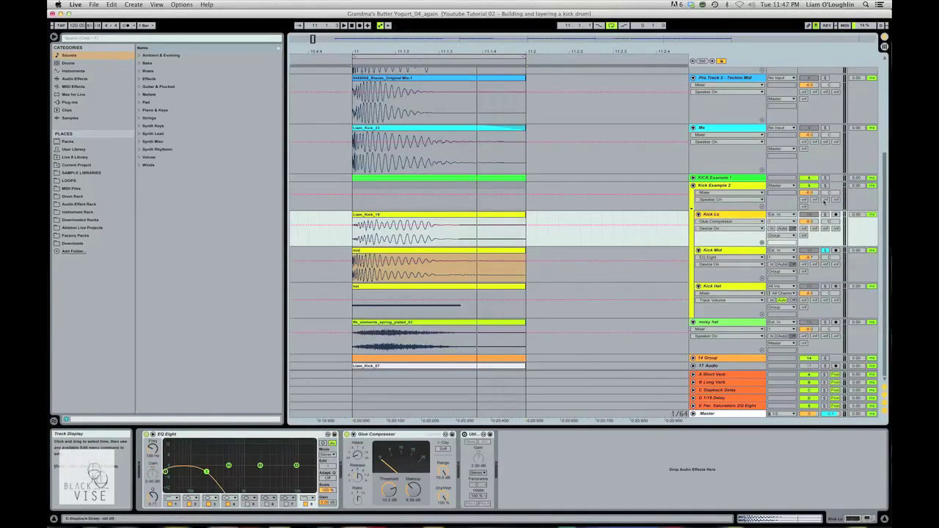
{"action": "left_click", "coordinate": [826, 215]}
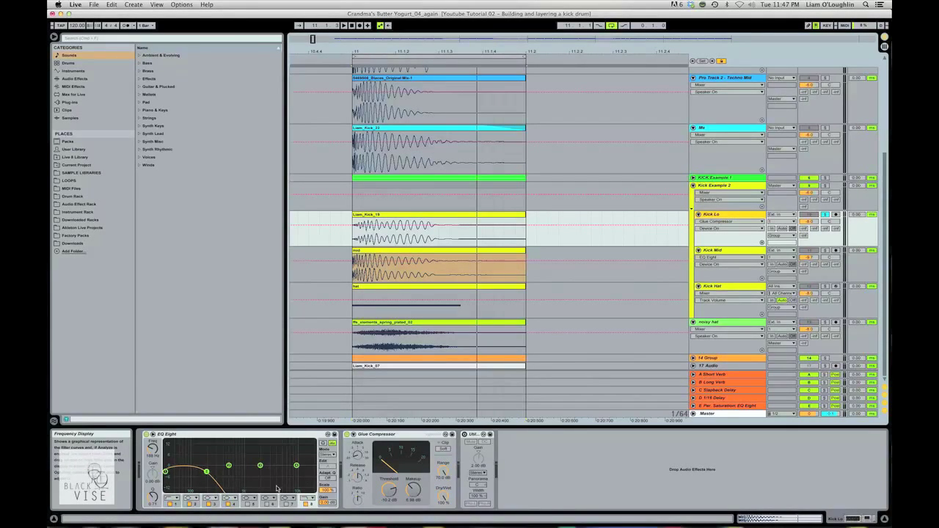
{"action": "left_click", "coordinate": [197, 436]}
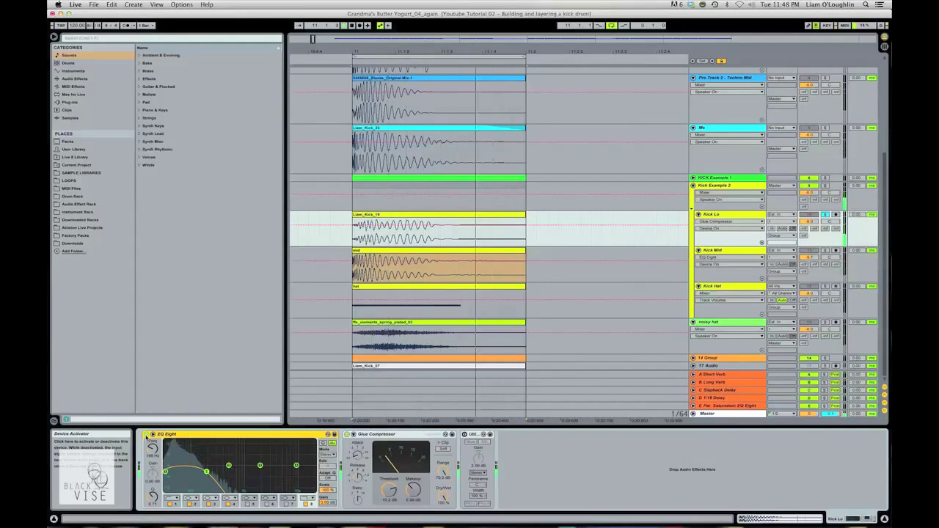
{"action": "left_click", "coordinate": [146, 435]}
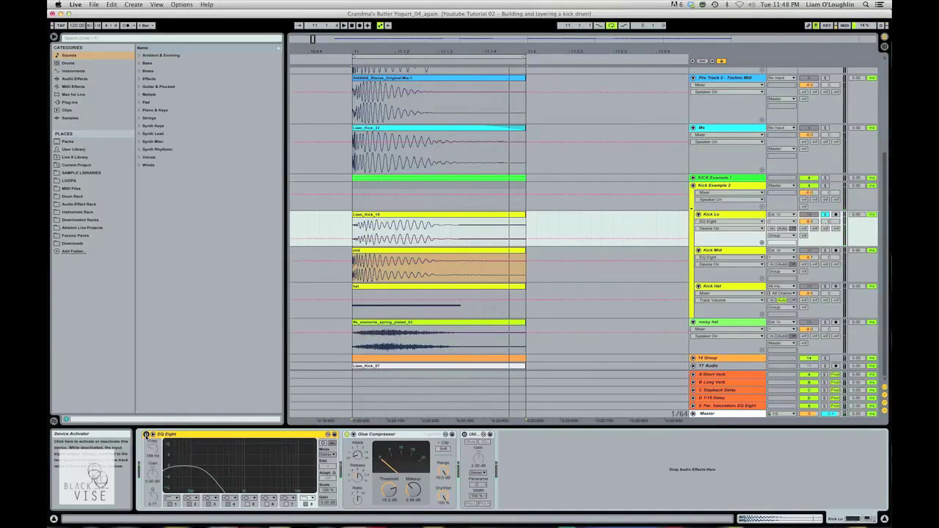
{"action": "left_click", "coordinate": [146, 436]}
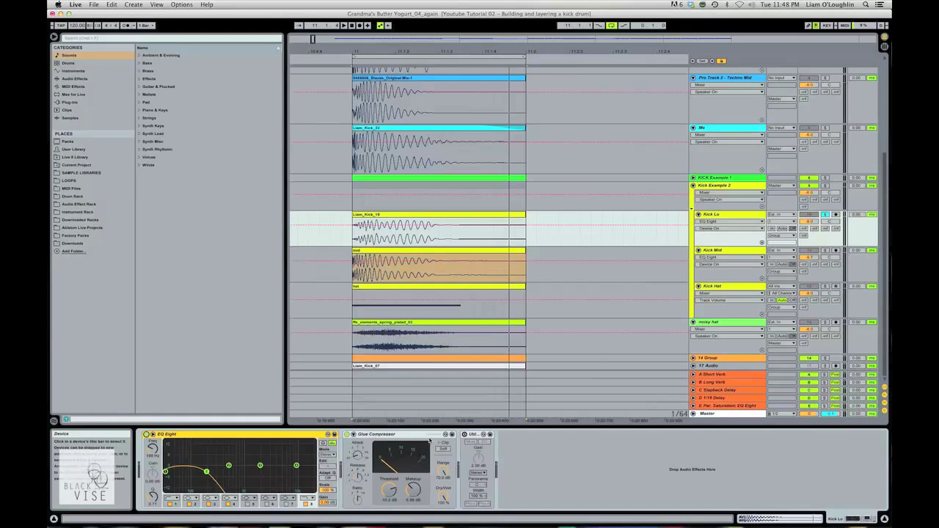
- Show the Session View mixer and toggle the Glue Compressor on the Kick Lo track, leaving it on
{"action": "left_click", "coordinate": [548, 458]}
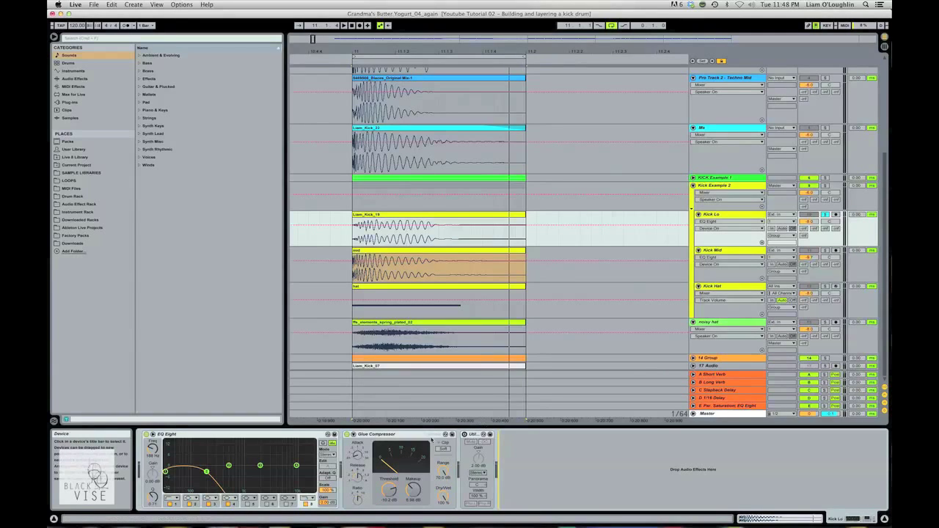
{"action": "left_click", "coordinate": [445, 435]}
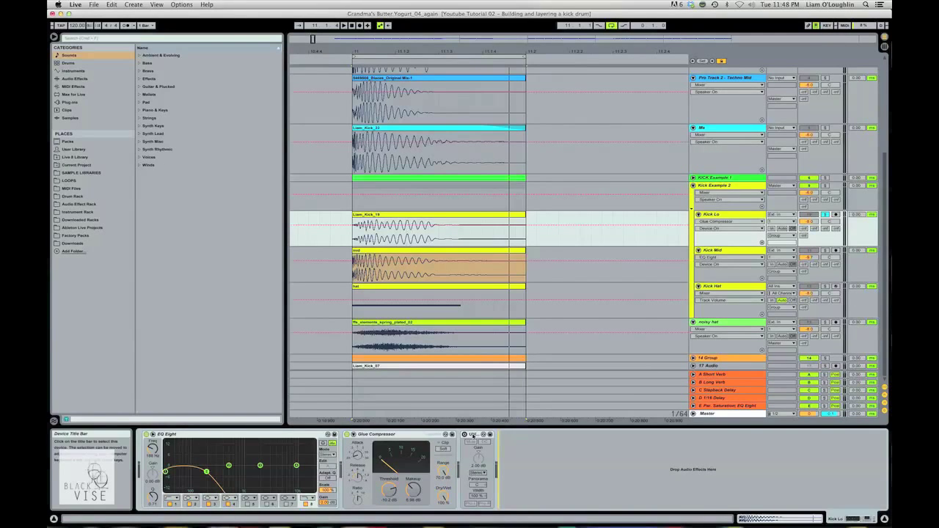
{"action": "key", "text": "Tab"}
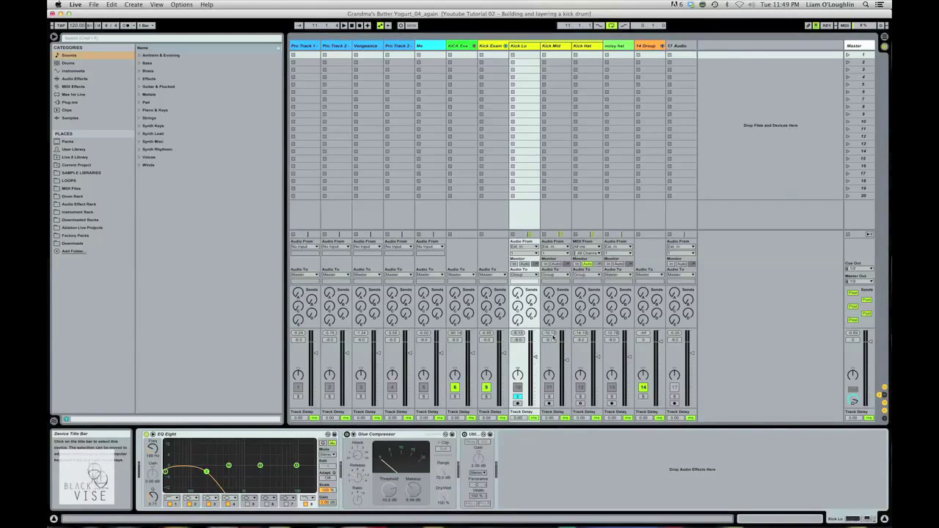
{"action": "left_click", "coordinate": [347, 434]}
{"action": "left_click", "coordinate": [347, 435]}
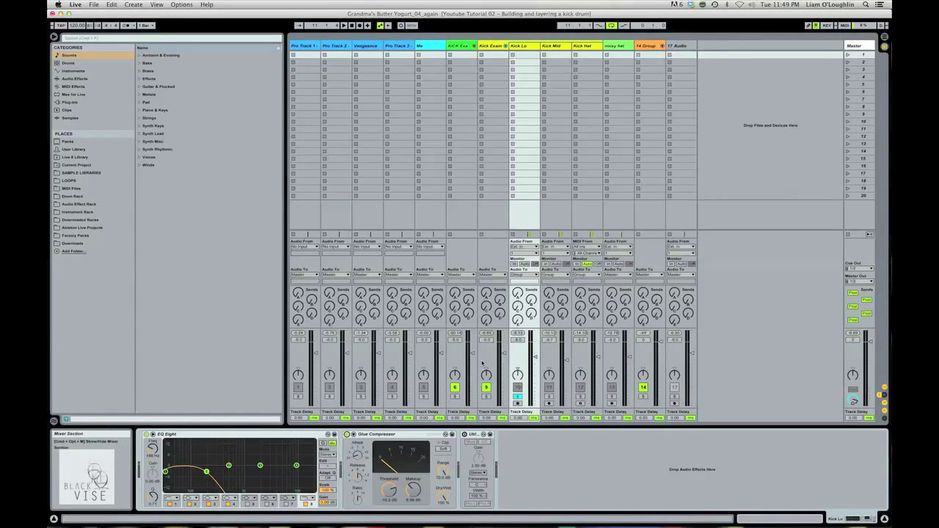
- Play the soloed Kick Lo track repeatedly and compare its mixer level with the Utility device on and off
{"action": "key", "text": "space"}
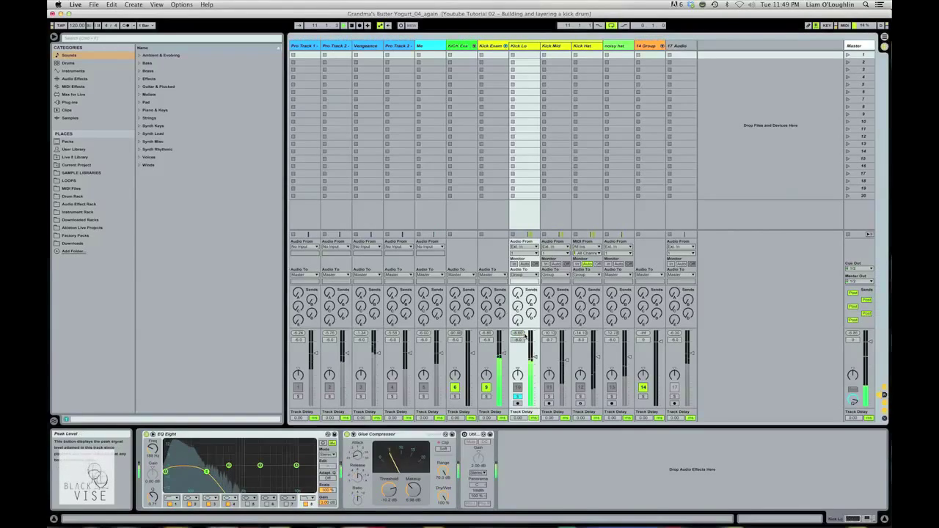
{"action": "key", "text": "space"}
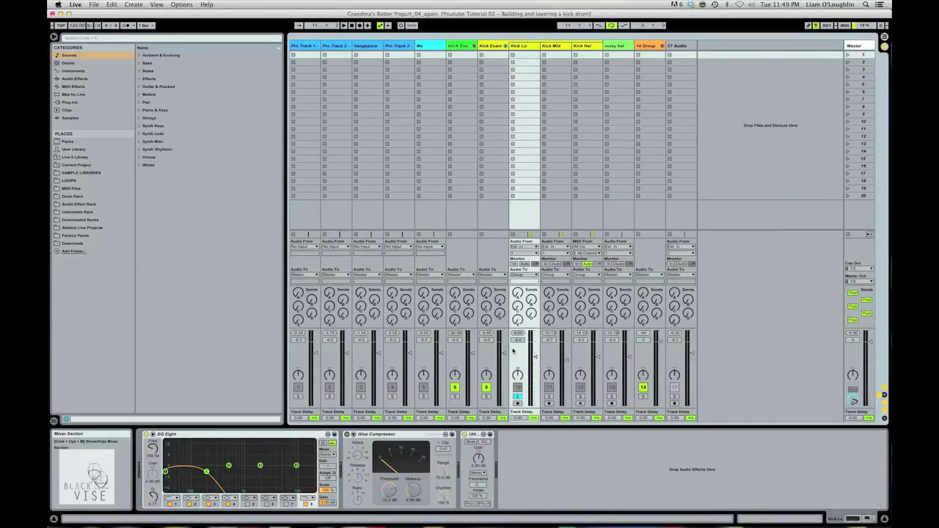
{"action": "key", "text": "space"}
{"action": "key", "text": "space"}
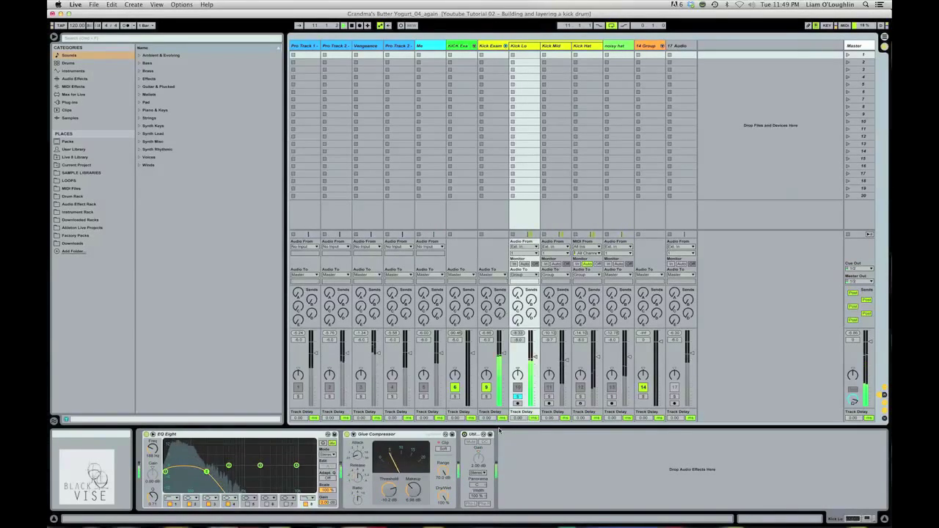
{"action": "key", "text": "space"}
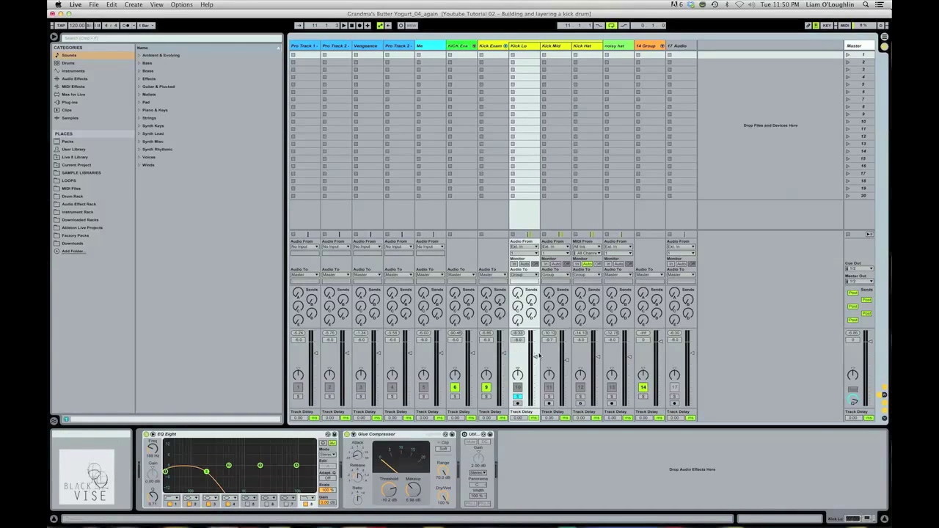
{"action": "left_click", "coordinate": [415, 433]}
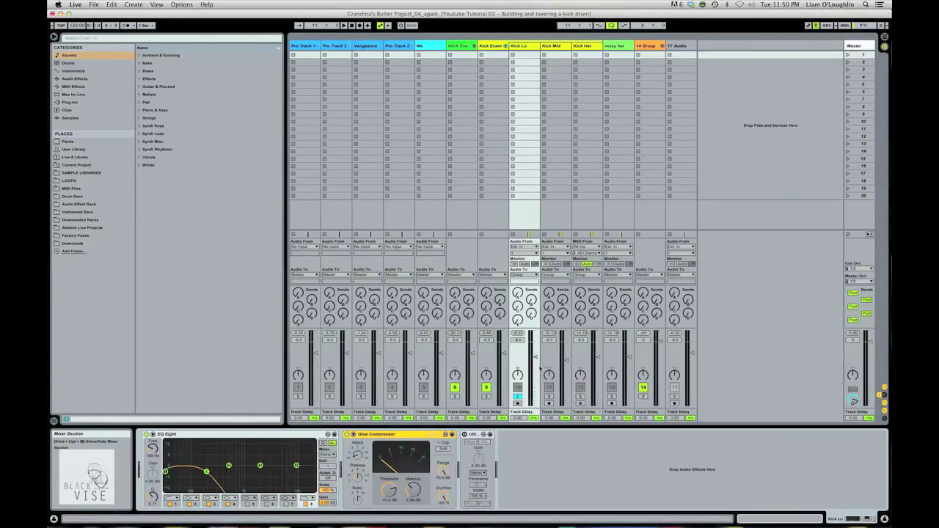
- Select the Kick Example 2 group, return to Arrangement View and unfold the group's tracks
{"action": "left_click", "coordinate": [506, 46]}
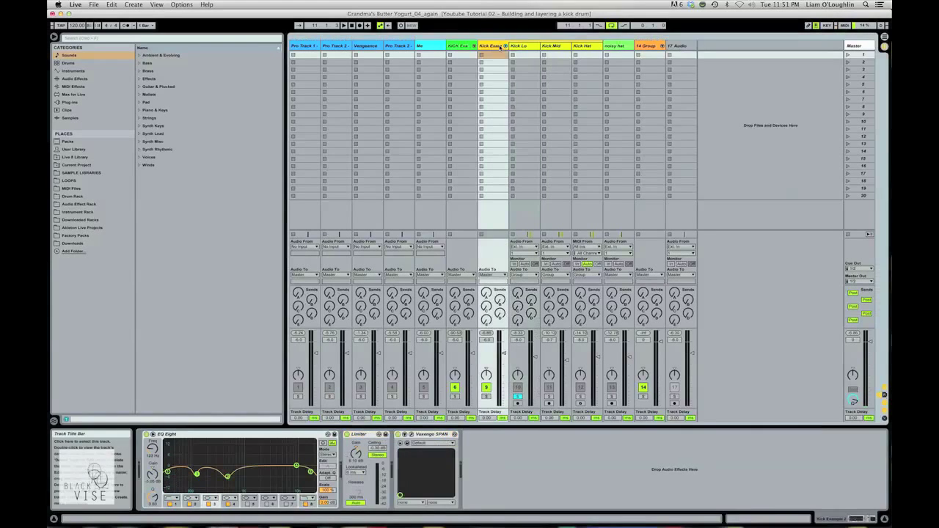
{"action": "key", "text": "Tab"}
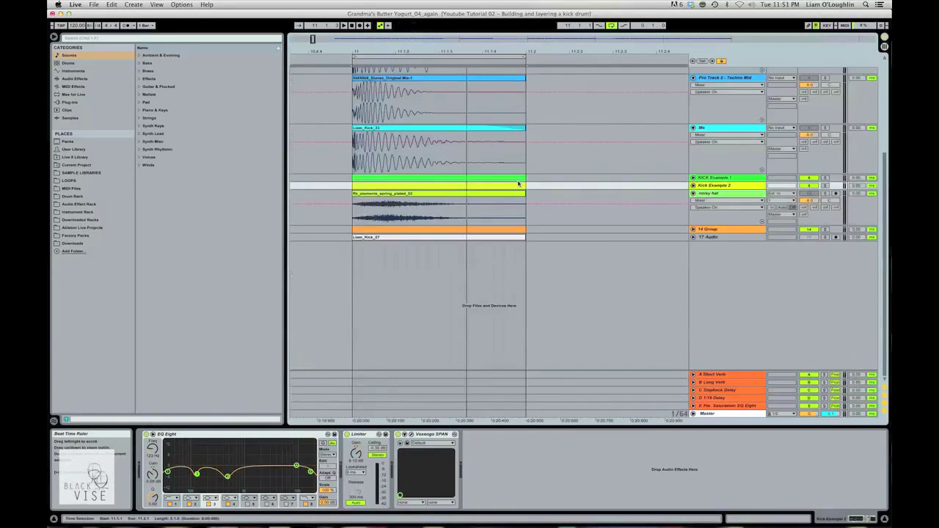
{"action": "scroll", "coordinate": [602, 201], "scroll_direction": "up", "scroll_amount": 2}
{"action": "left_click", "coordinate": [694, 242]}
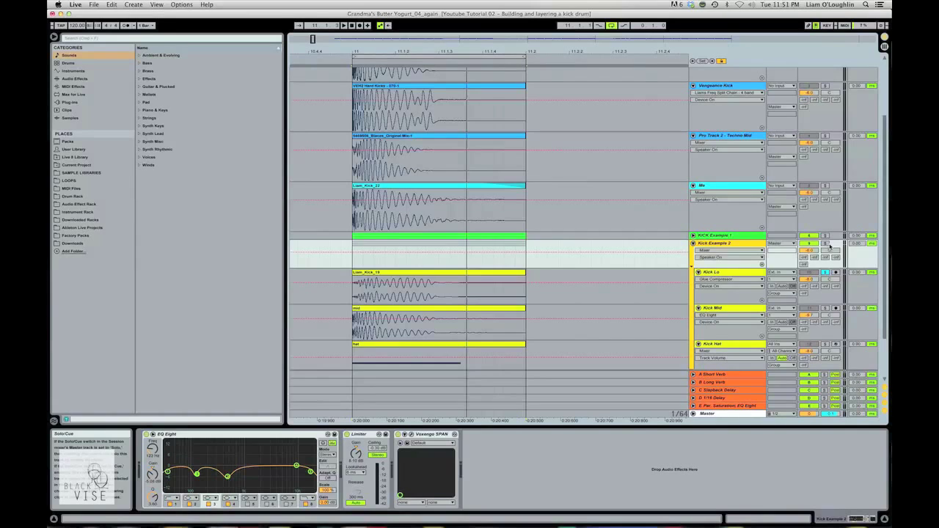
- Solo the Kick Example 2 group, play its combined layers and select the low clip on the Kick Lo track
{"action": "scroll", "coordinate": [829, 248], "scroll_direction": "up", "scroll_amount": 5}
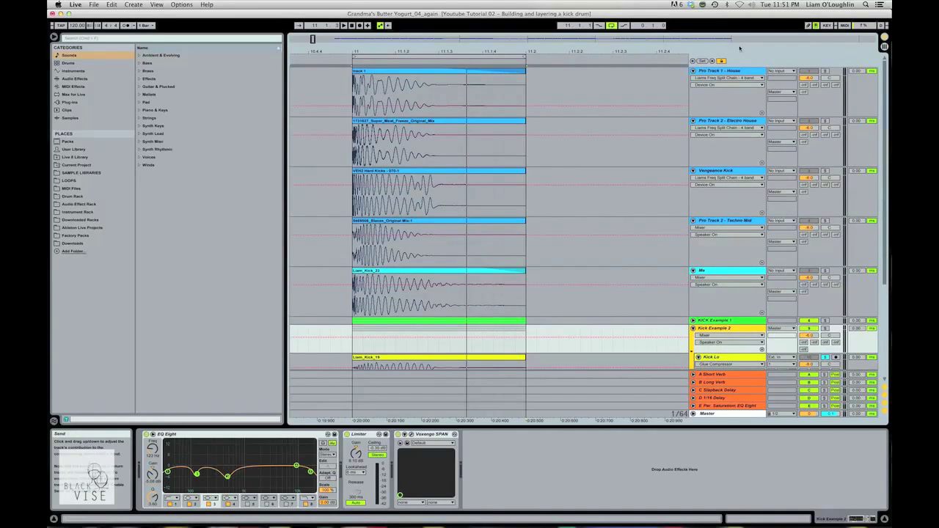
{"action": "scroll", "coordinate": [823, 290], "scroll_direction": "down", "scroll_amount": 2}
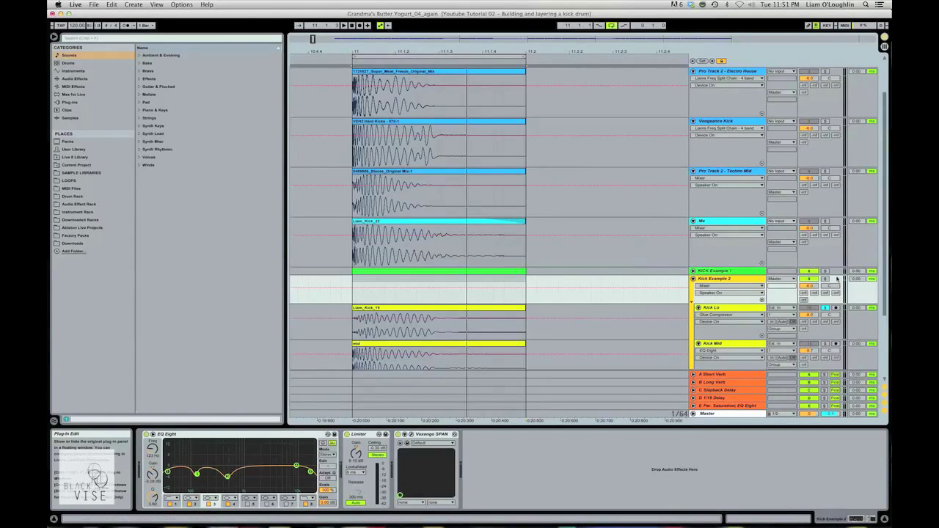
{"action": "left_click", "coordinate": [825, 279]}
{"action": "left_click", "coordinate": [402, 312]}
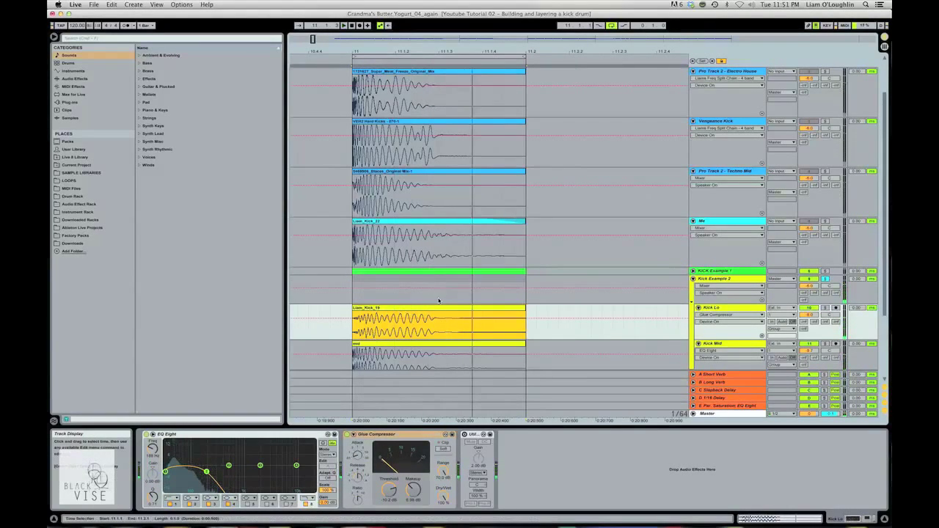
{"action": "scroll", "coordinate": [455, 320], "scroll_direction": "down", "scroll_amount": 2}
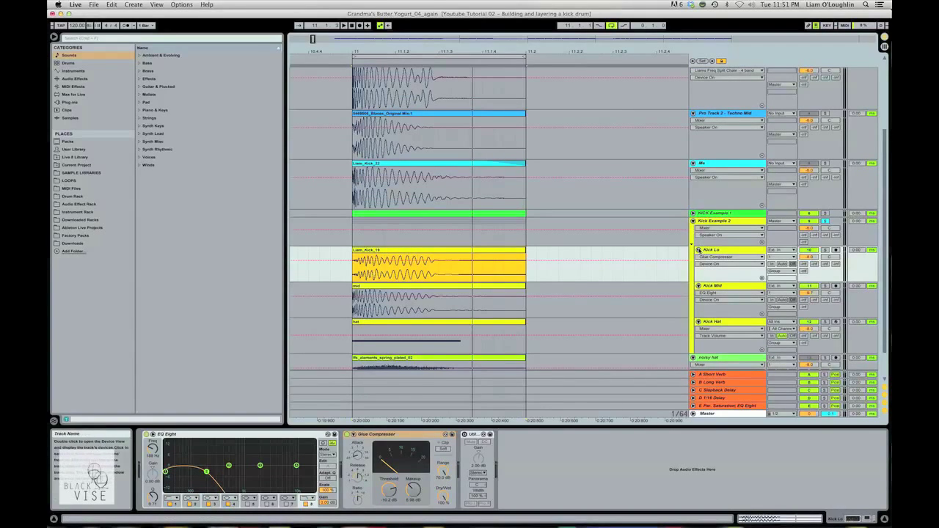
{"action": "scroll", "coordinate": [698, 249], "scroll_direction": "up", "scroll_amount": 2}
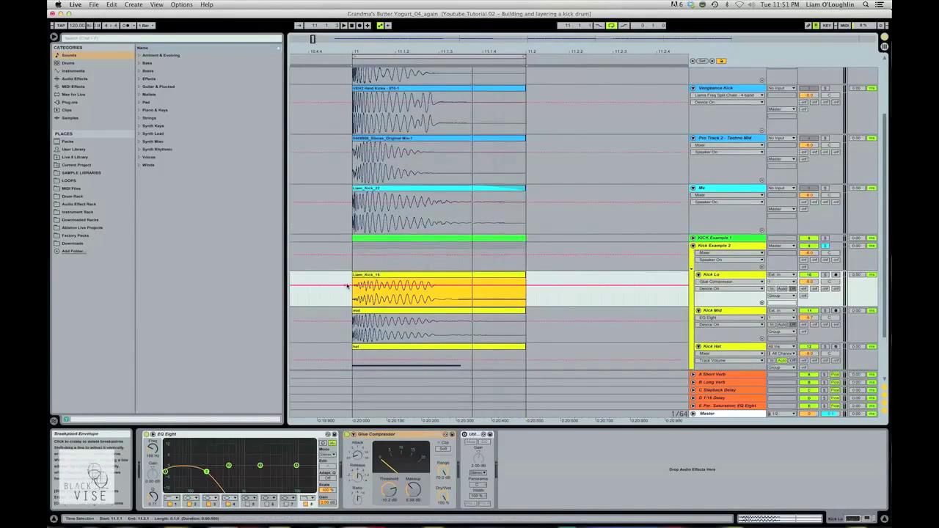
{"action": "left_click", "coordinate": [355, 303]}
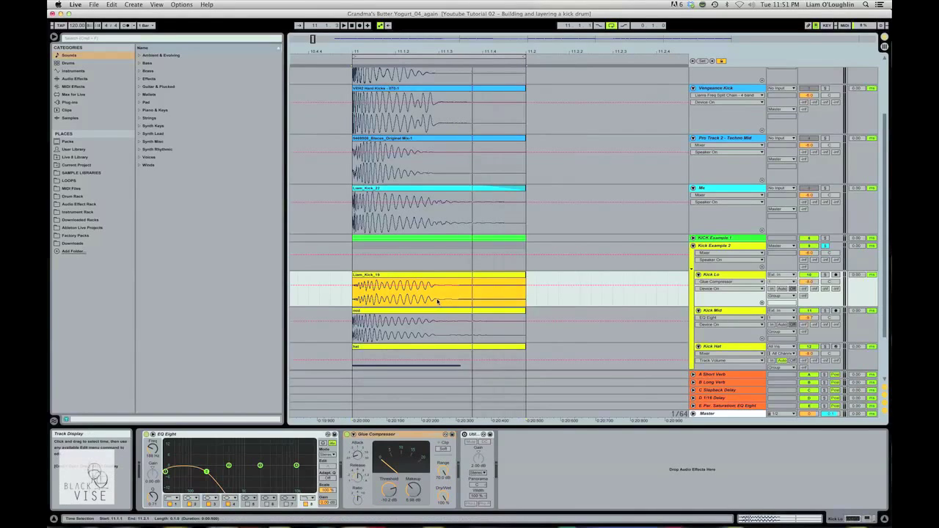
{"action": "scroll", "coordinate": [446, 301], "scroll_direction": "down", "scroll_amount": 2}
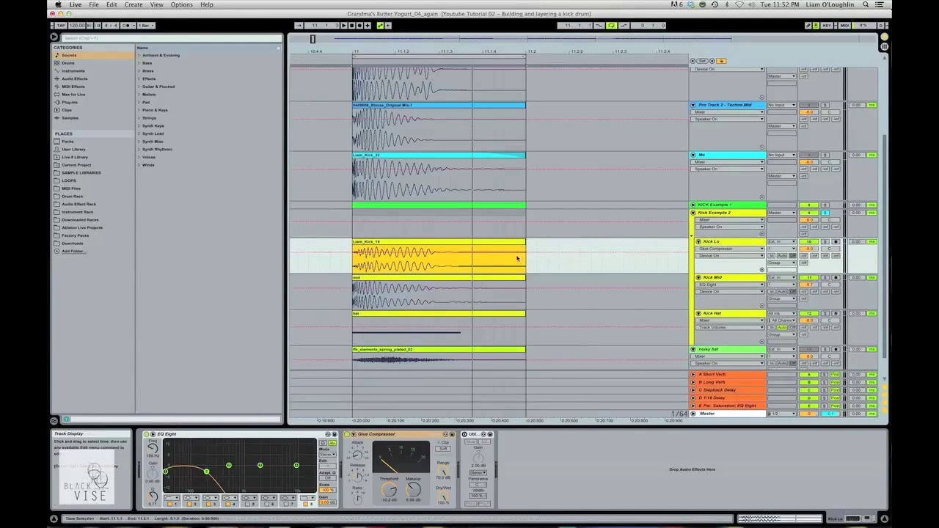
- Collapse the tracks inside Kick Example 2, then unfold the KICK Example 1 group and collapse its tracks
{"action": "scroll", "coordinate": [829, 213], "scroll_direction": "up", "scroll_amount": 5}
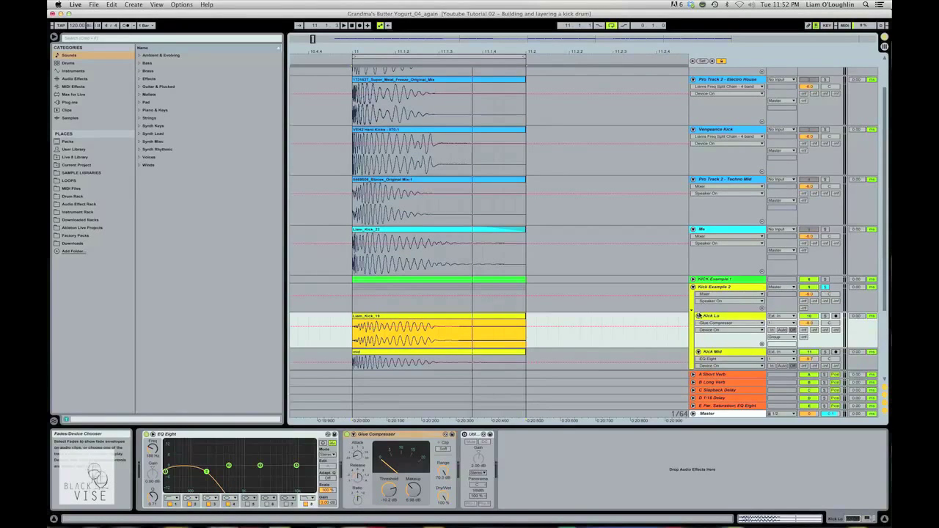
{"action": "left_click", "coordinate": [698, 315], "text": "alt"}
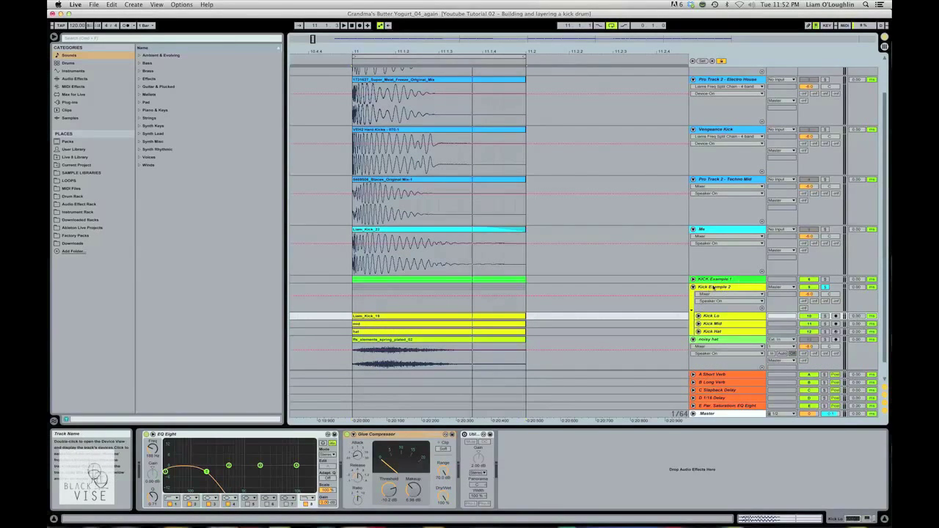
{"action": "left_click", "coordinate": [693, 280]}
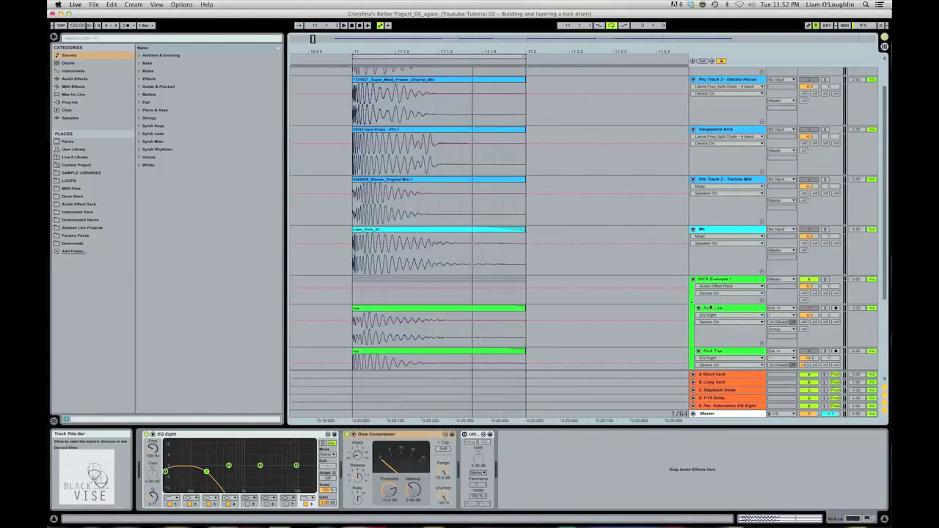
{"action": "left_click", "coordinate": [698, 308], "text": "alt"}
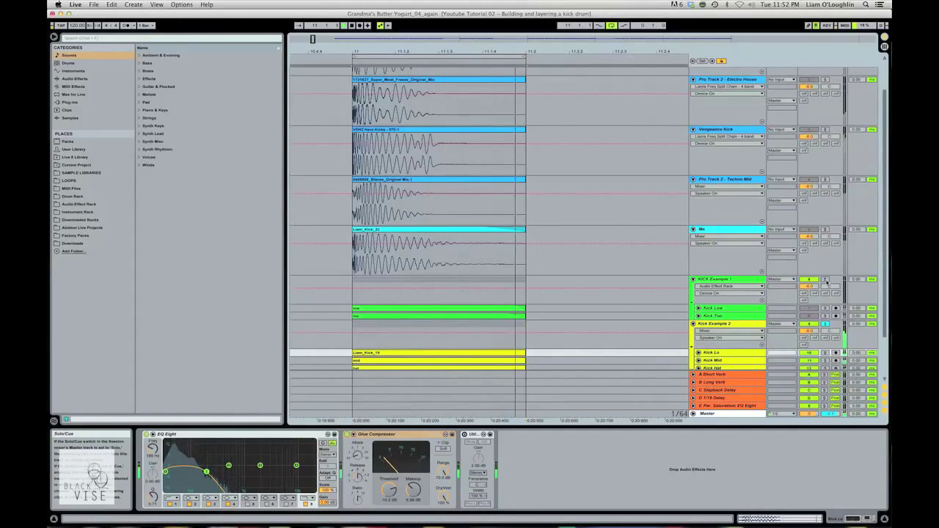
- Compare the kicks in playback by soloing KICK Example 1, Pro Track 2 - Techno Mid and Kick Example 2 in turn
{"action": "left_click", "coordinate": [824, 280]}
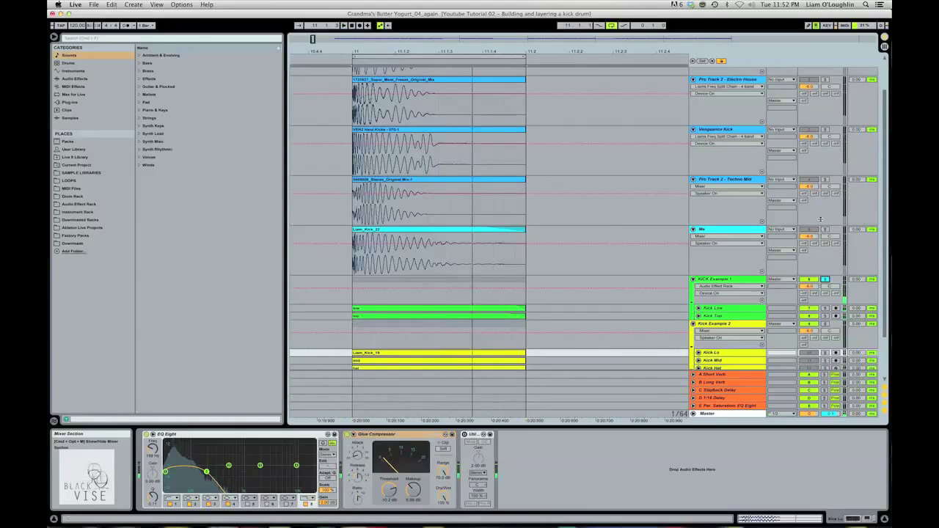
{"action": "left_click", "coordinate": [825, 179]}
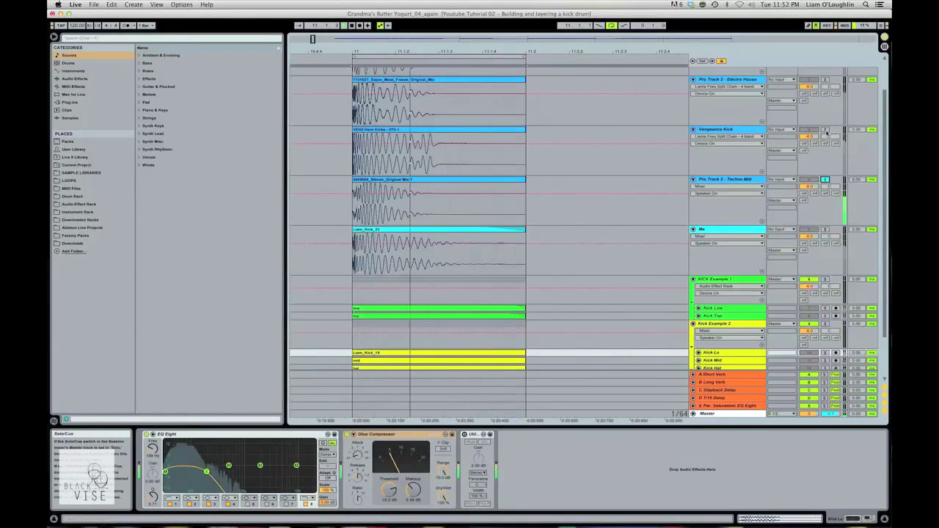
{"action": "left_click", "coordinate": [825, 326]}
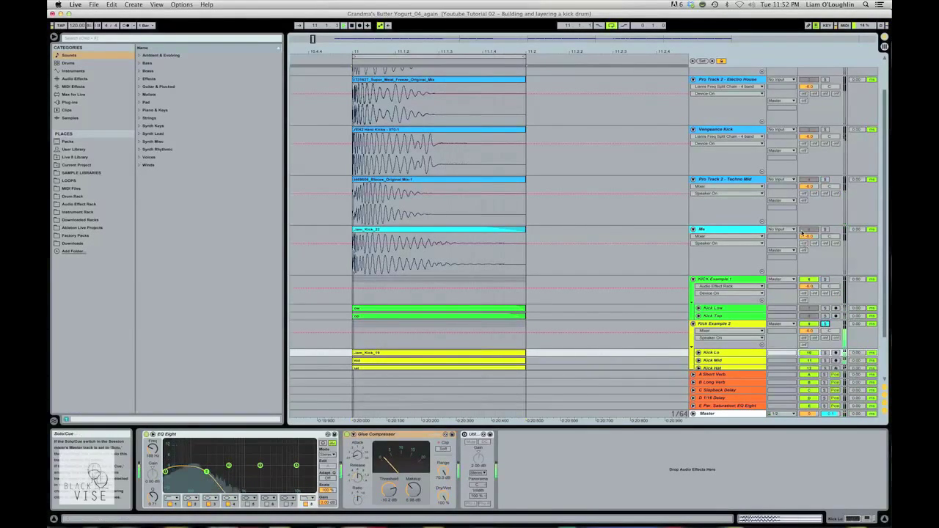
- Solo and select Pro Track 2 - Electro House during playback, then solo Kick Example 2 to compare them
{"action": "scroll", "coordinate": [819, 177], "scroll_direction": "up", "scroll_amount": 2}
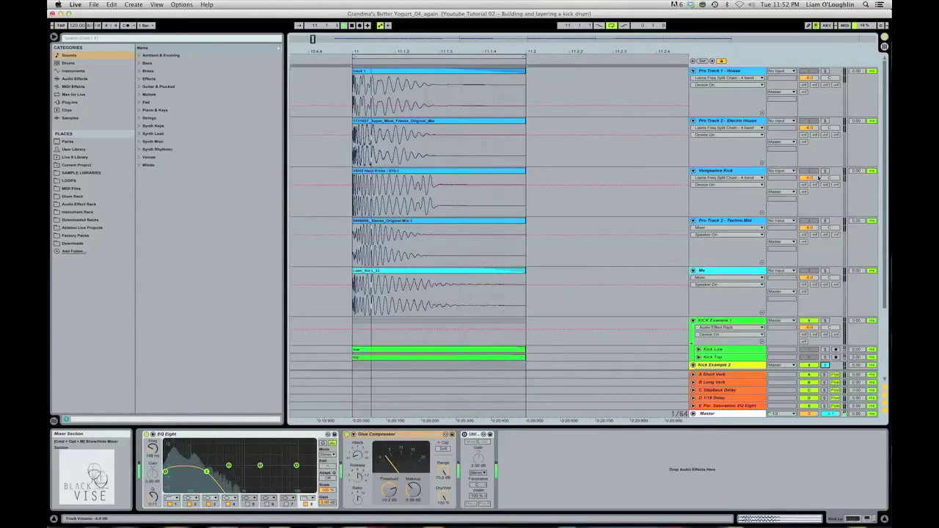
{"action": "left_click", "coordinate": [825, 120]}
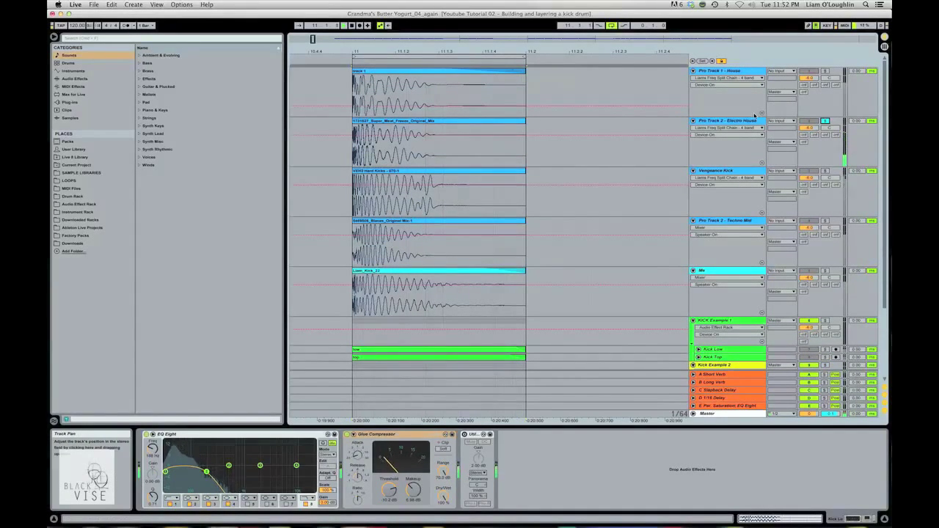
{"action": "left_click", "coordinate": [419, 143]}
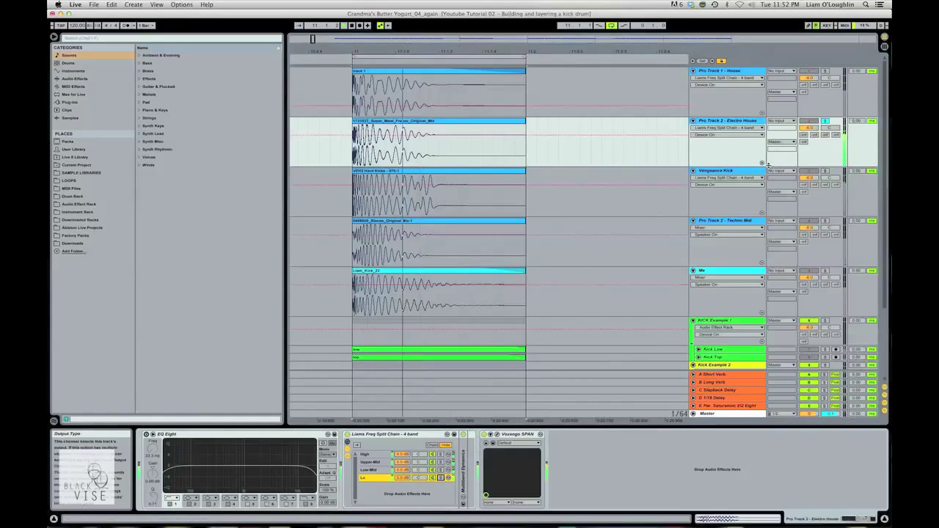
{"action": "scroll", "coordinate": [825, 242], "scroll_direction": "down", "scroll_amount": 5}
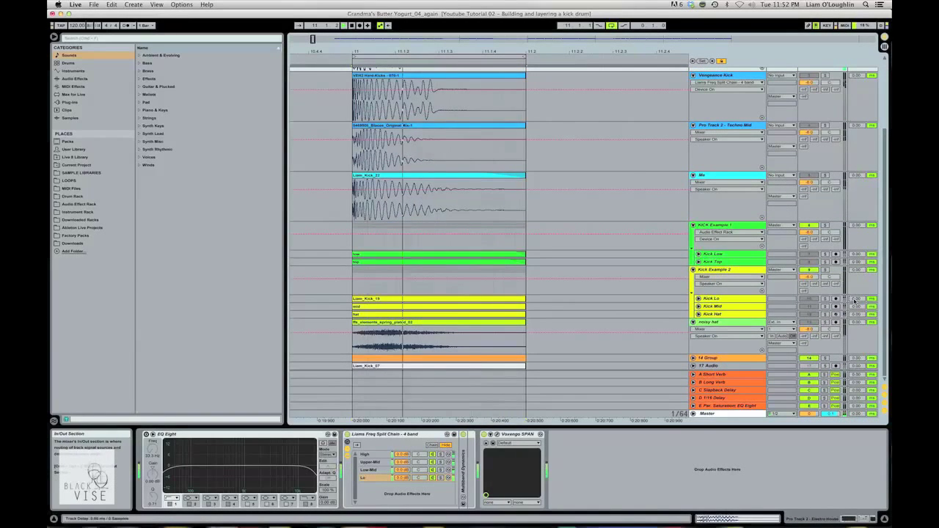
{"action": "left_click", "coordinate": [825, 270]}
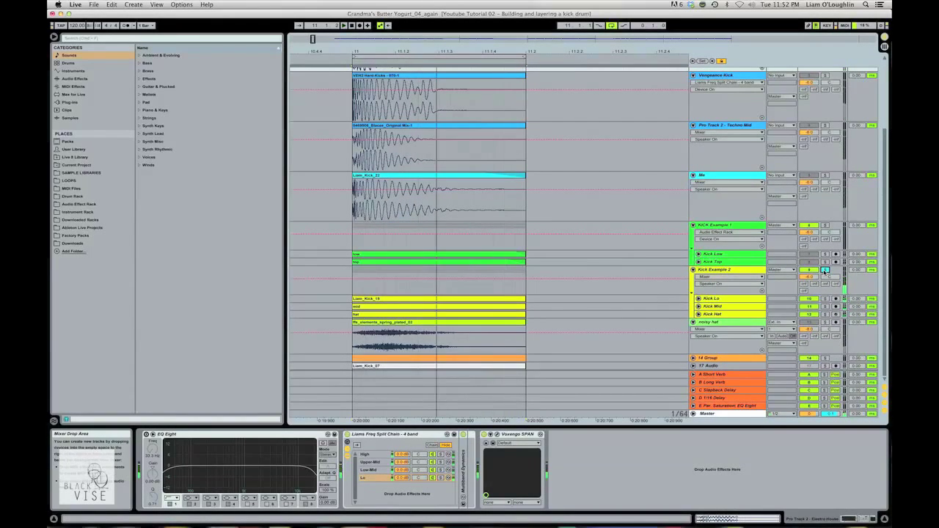
- Review the reference kick waveforms and fold the Kick Example 2 and KICK Example 1 groups
{"action": "scroll", "coordinate": [792, 249], "scroll_direction": "up", "scroll_amount": 5}
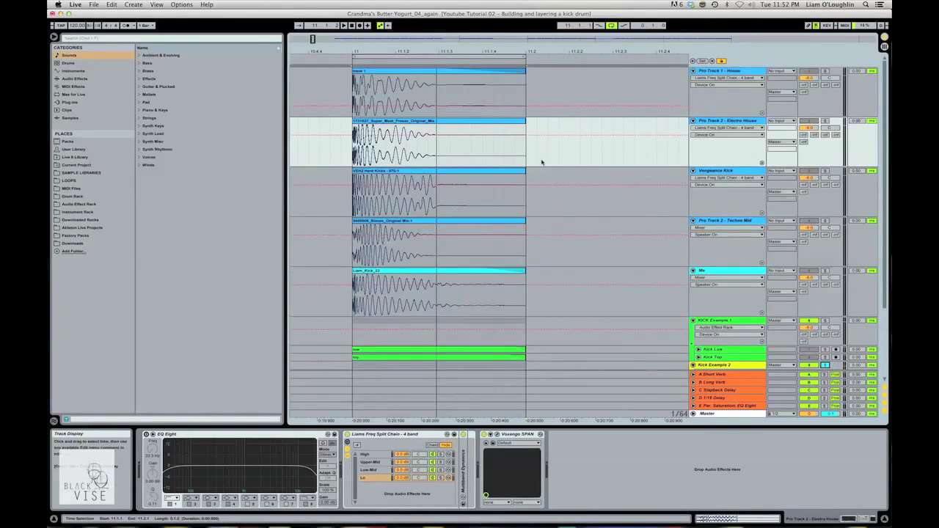
{"action": "scroll", "coordinate": [523, 247], "scroll_direction": "down", "scroll_amount": 5}
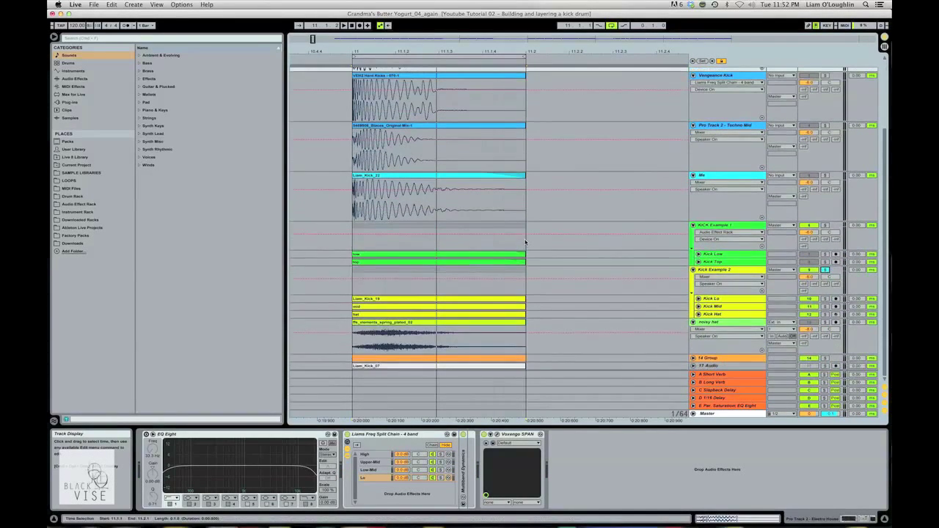
{"action": "left_click", "coordinate": [694, 270]}
{"action": "left_click", "coordinate": [693, 226]}
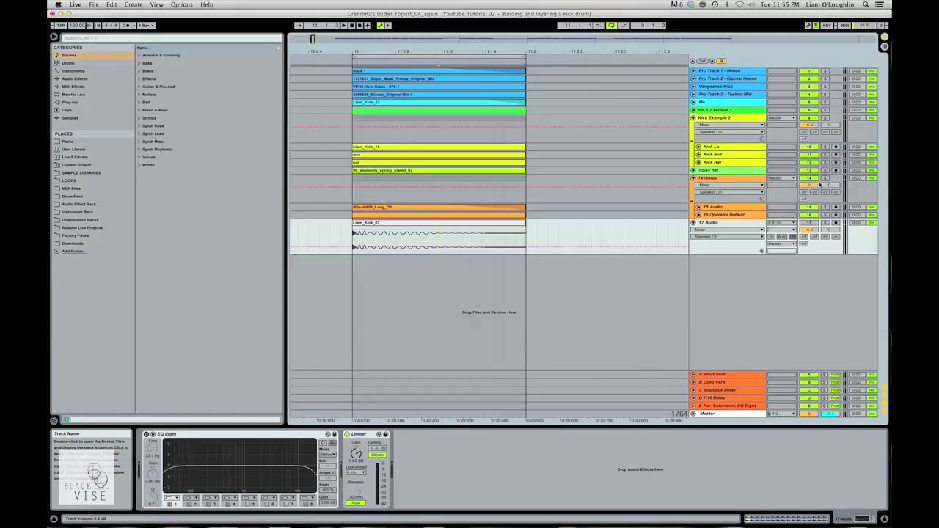
- Select the 16 Operator Default track and expand both tracks inside 14 Group to show their clips
{"action": "left_click", "coordinate": [730, 211]}
{"action": "left_click", "coordinate": [730, 216]}
{"action": "left_click", "coordinate": [699, 215], "text": "alt"}
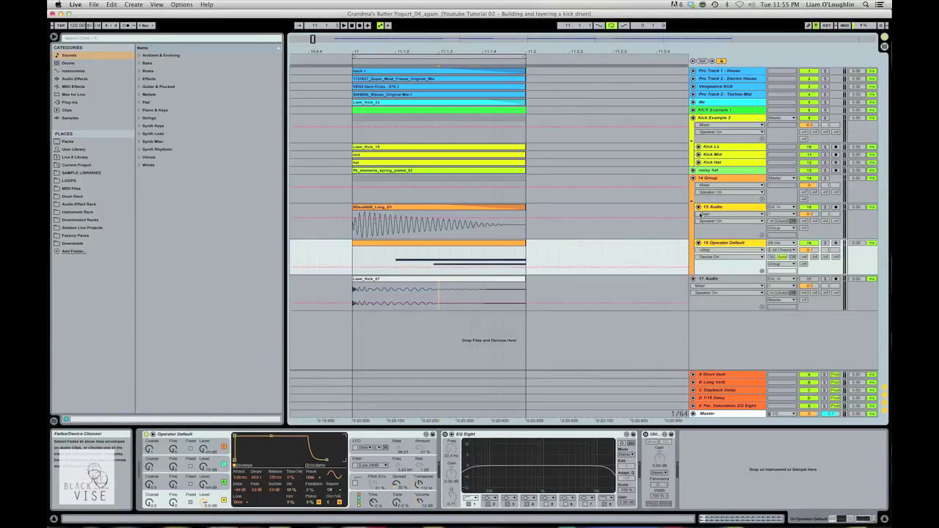
- Highlight the 15 Audio clip and the Operator MIDI clip together, then select the 16 Operator Default clip alone
{"action": "left_click", "coordinate": [496, 208]}
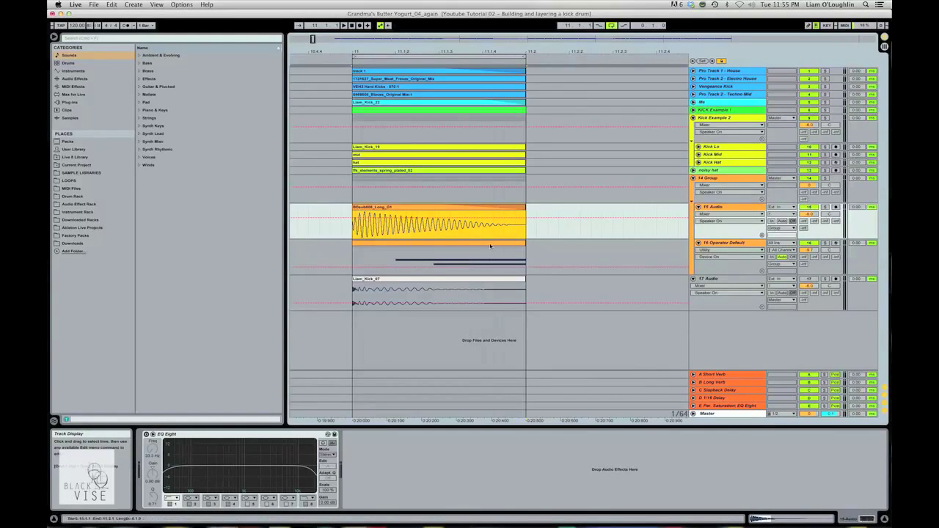
{"action": "left_click", "coordinate": [528, 256]}
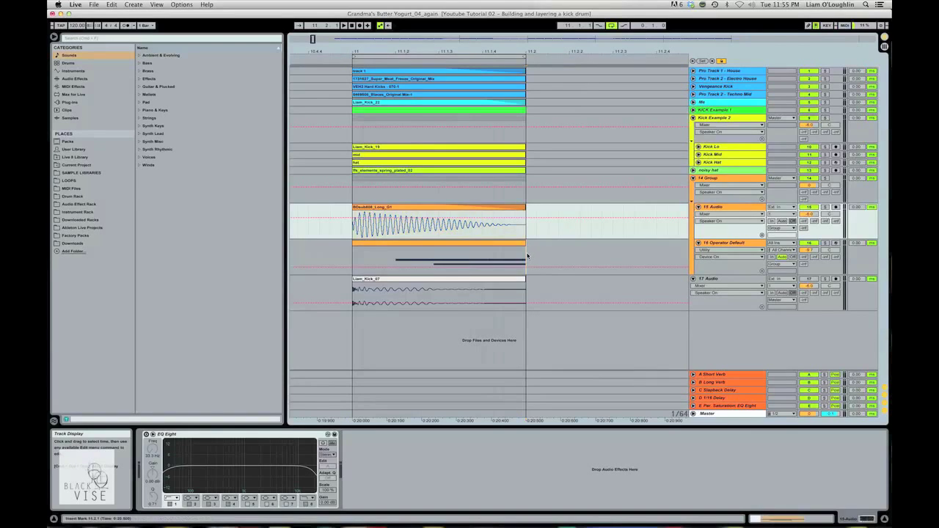
{"action": "left_click_drag", "start_coordinate": [527, 255], "coordinate": [368, 234]}
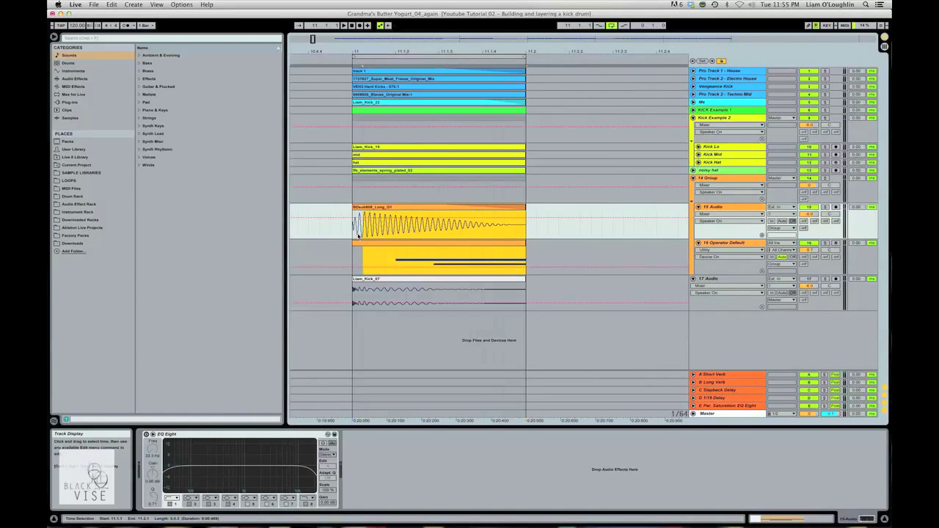
{"action": "left_click", "coordinate": [356, 233]}
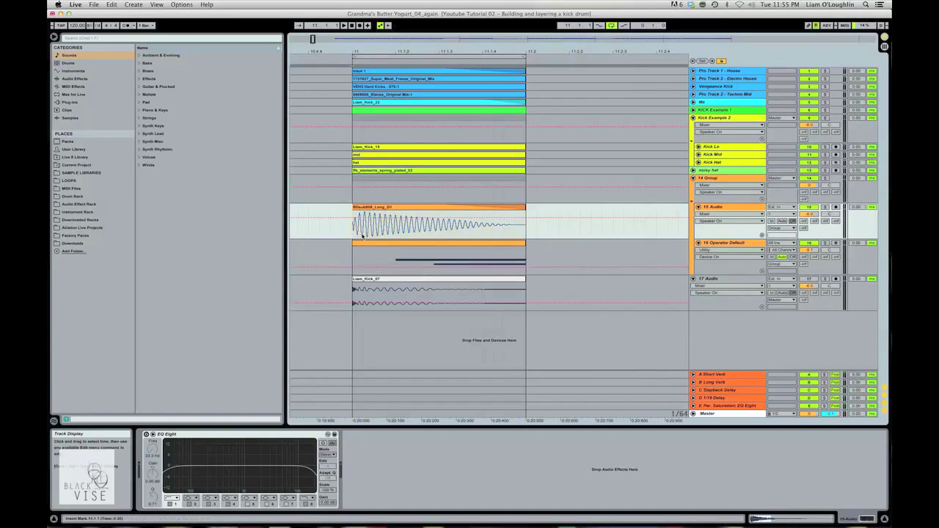
{"action": "left_click", "coordinate": [511, 245]}
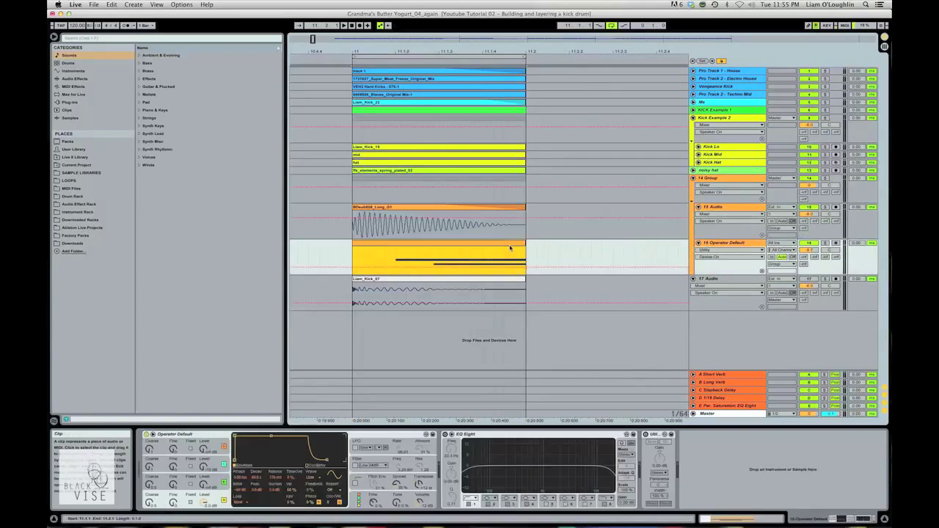
- Select the 15 Audio clip and highlight the decaying tail of its waveform
{"action": "left_click", "coordinate": [523, 208]}
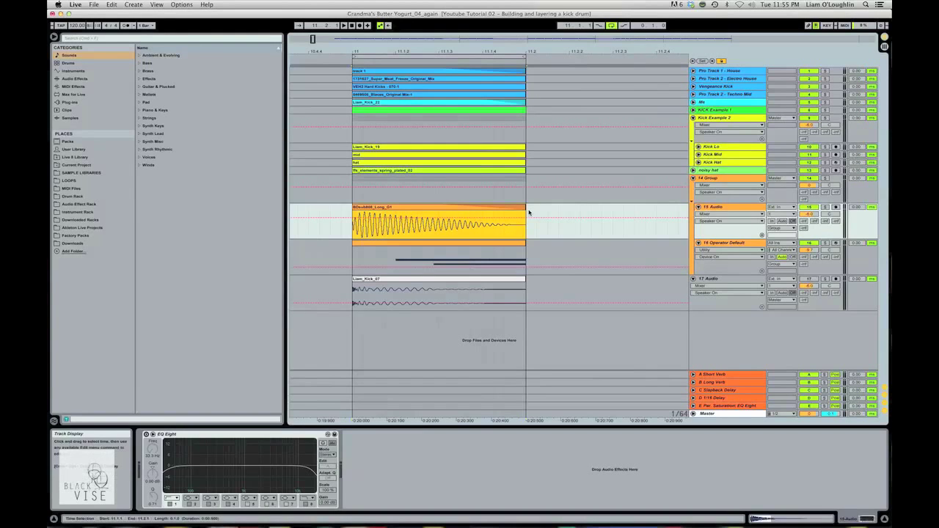
{"action": "left_click", "coordinate": [556, 232]}
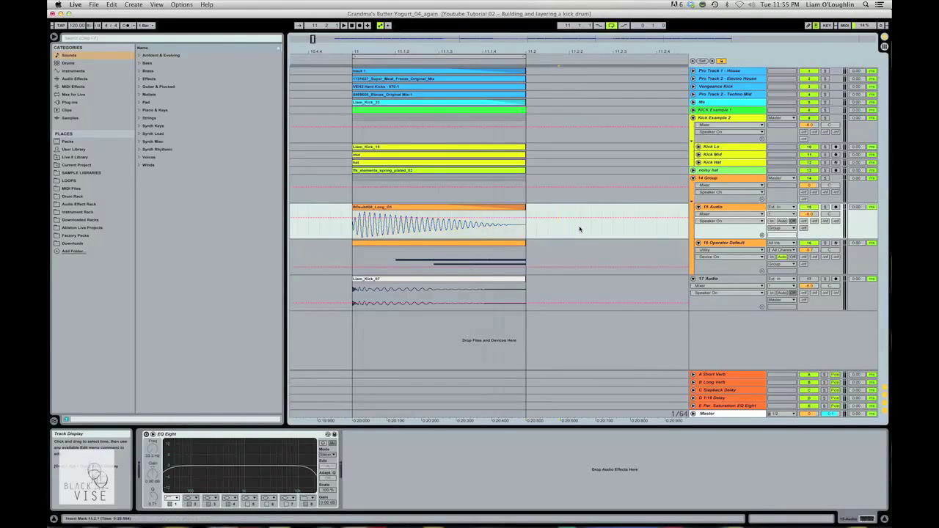
{"action": "left_click_drag", "start_coordinate": [580, 229], "coordinate": [421, 229]}
{"action": "left_click", "coordinate": [356, 231]}
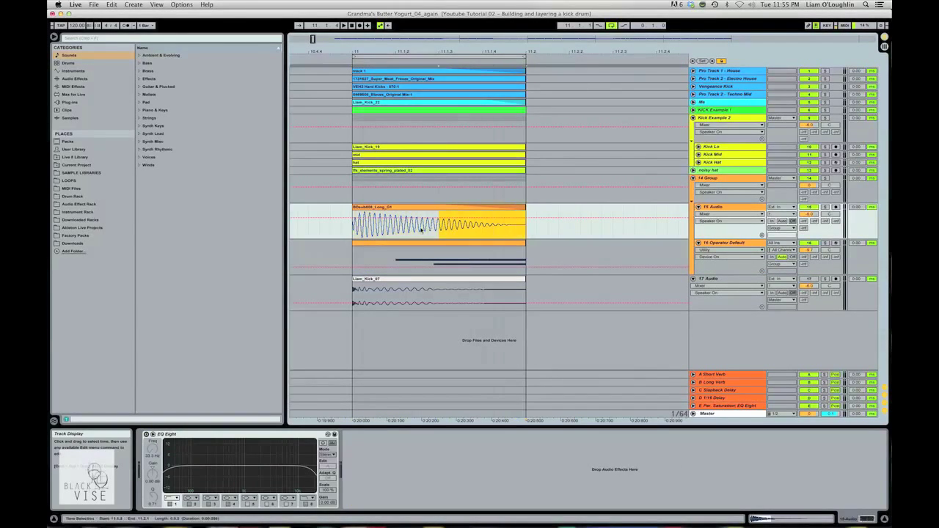
- Solo the 15 Audio track and play its clip on its own
{"action": "left_click", "coordinate": [810, 212]}
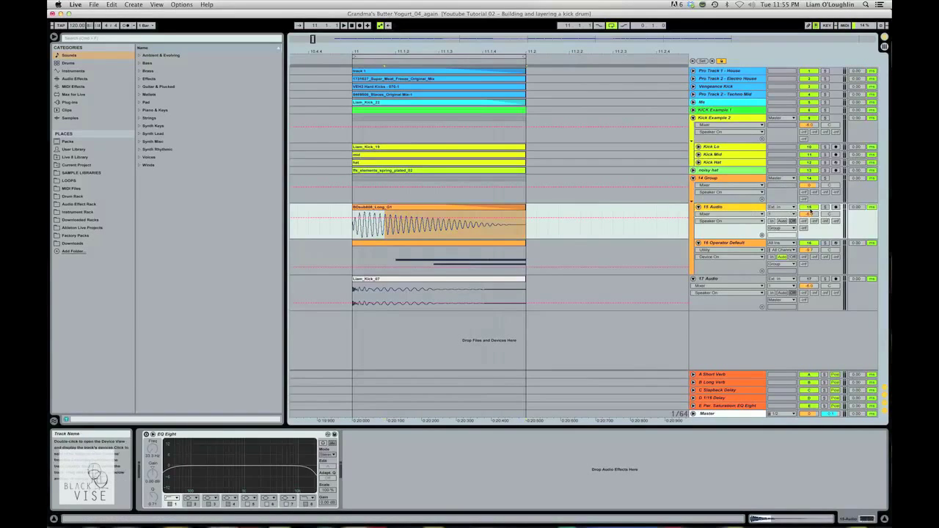
{"action": "left_click", "coordinate": [827, 208]}
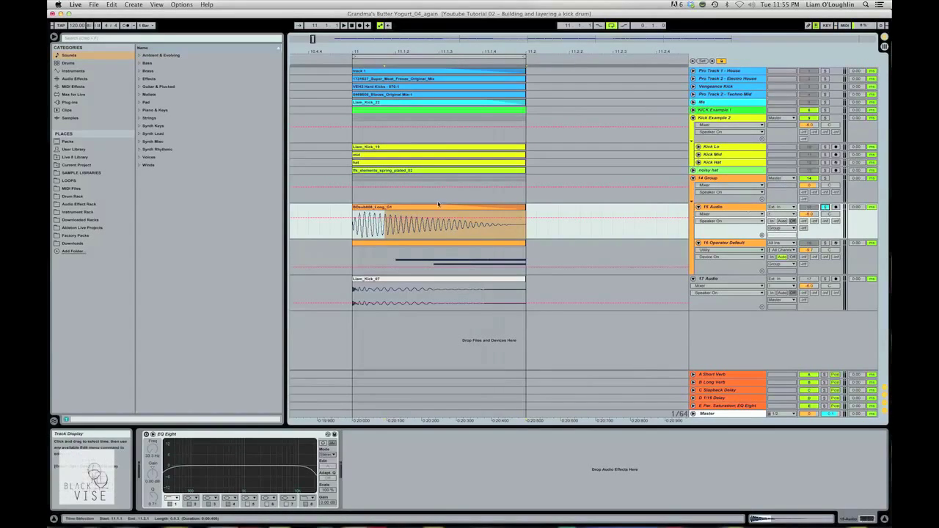
{"action": "left_click", "coordinate": [421, 229]}
{"action": "key", "text": "space"}
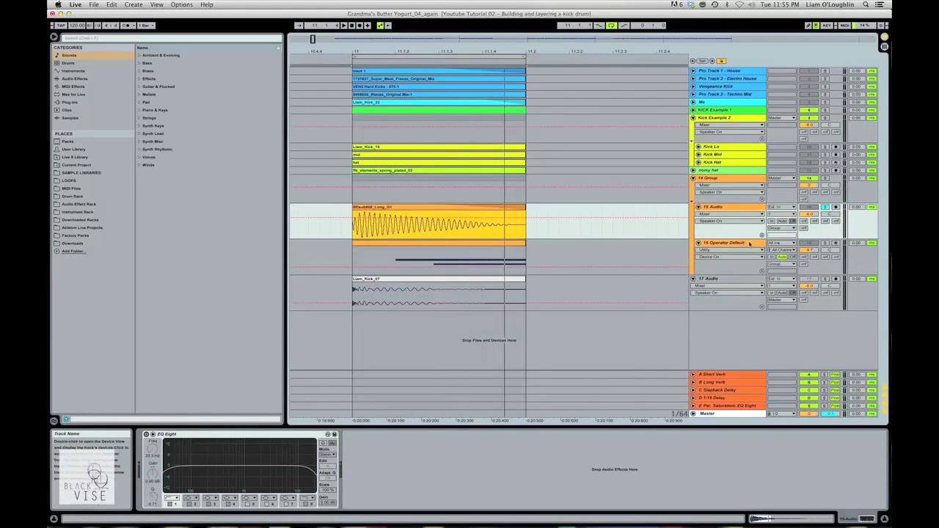
- Solo 14 Group and play both of its layers together with the 16 Operator Default clip selected
{"action": "left_click", "coordinate": [745, 245]}
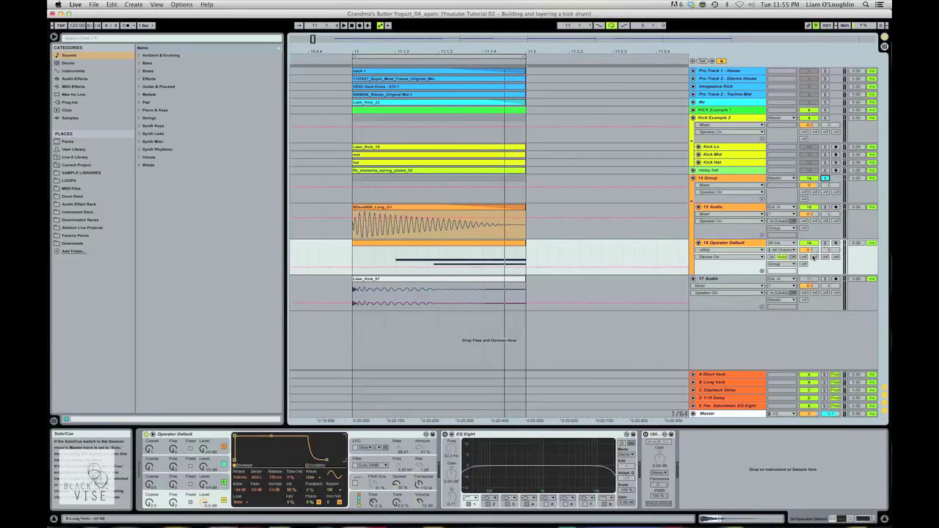
{"action": "left_click", "coordinate": [466, 244]}
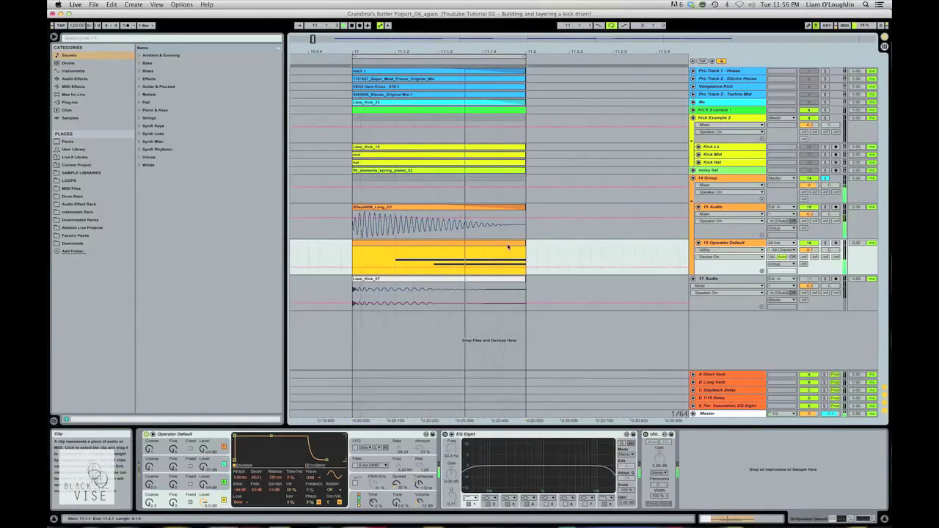
- Show the Session View mixer and turn on the Utility device on the 16 Operator Default track while playing the soloed 14 Group
{"action": "key", "text": "Tab"}
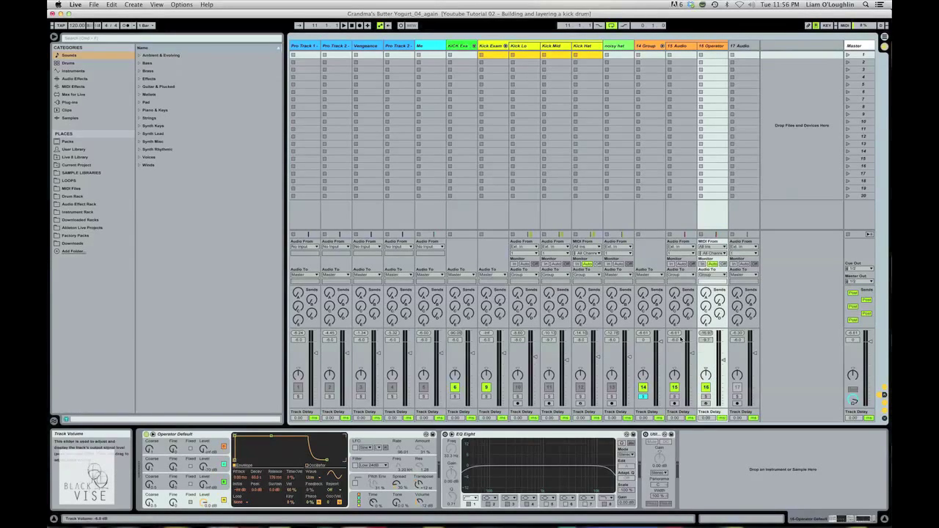
{"action": "left_click", "coordinate": [707, 387]}
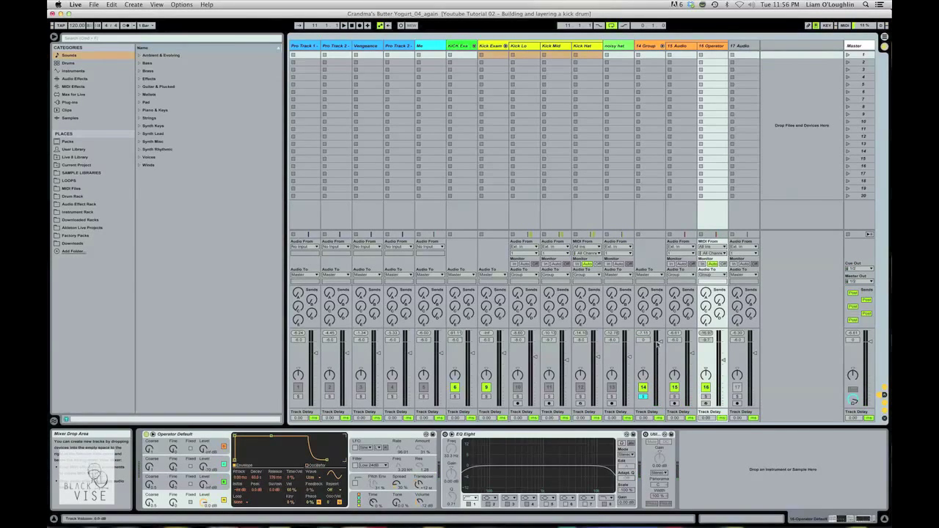
{"action": "left_click", "coordinate": [719, 47]}
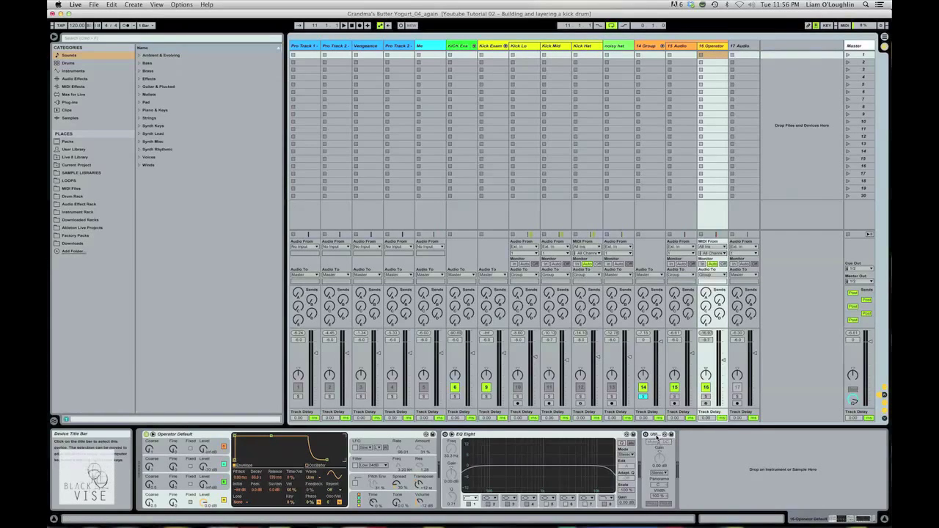
{"action": "left_click", "coordinate": [655, 439]}
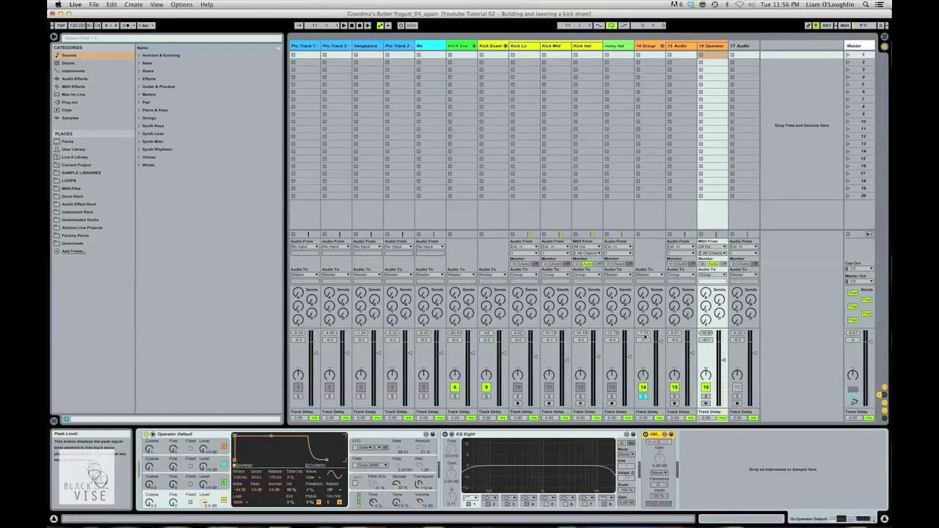
{"action": "key", "text": "space"}
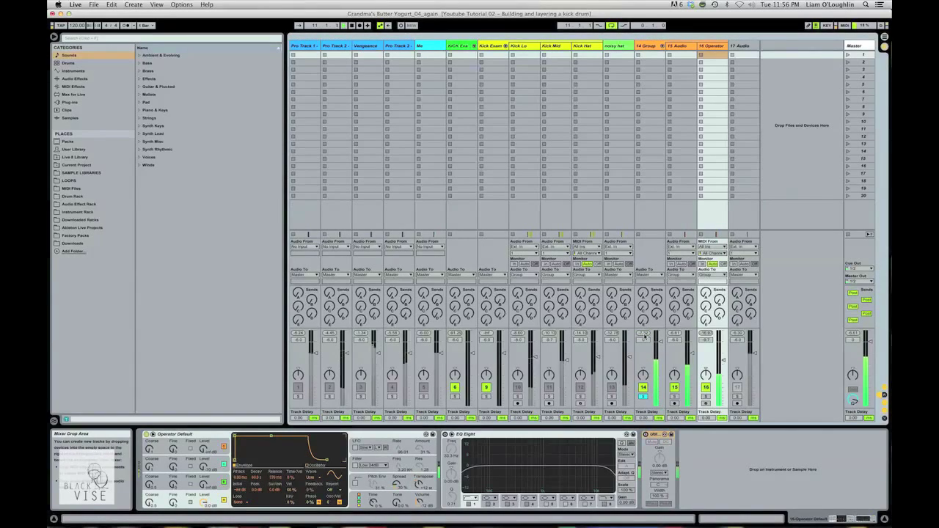
{"action": "left_click", "coordinate": [646, 434]}
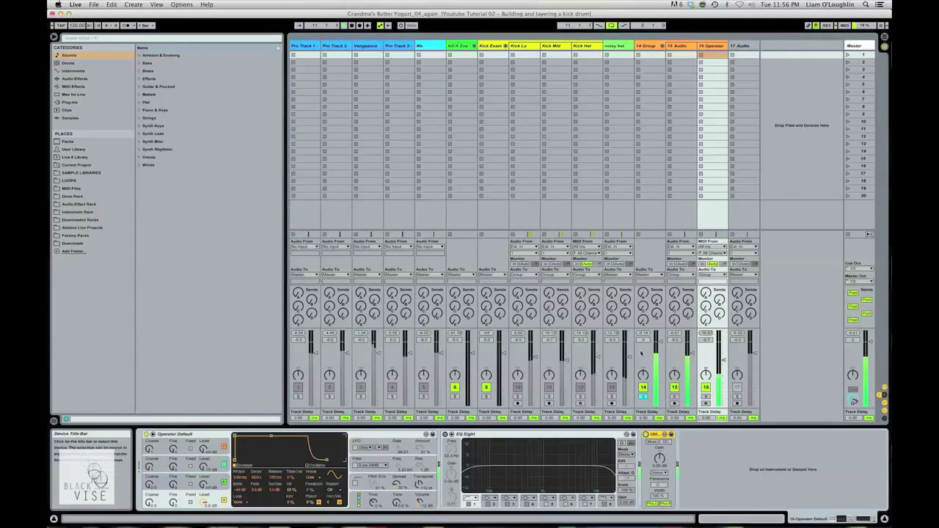
- Reset the 14 Group's peak level, select the Utility device on 16 Operator Default, and return to the Arrangement View
{"action": "left_click", "coordinate": [648, 336]}
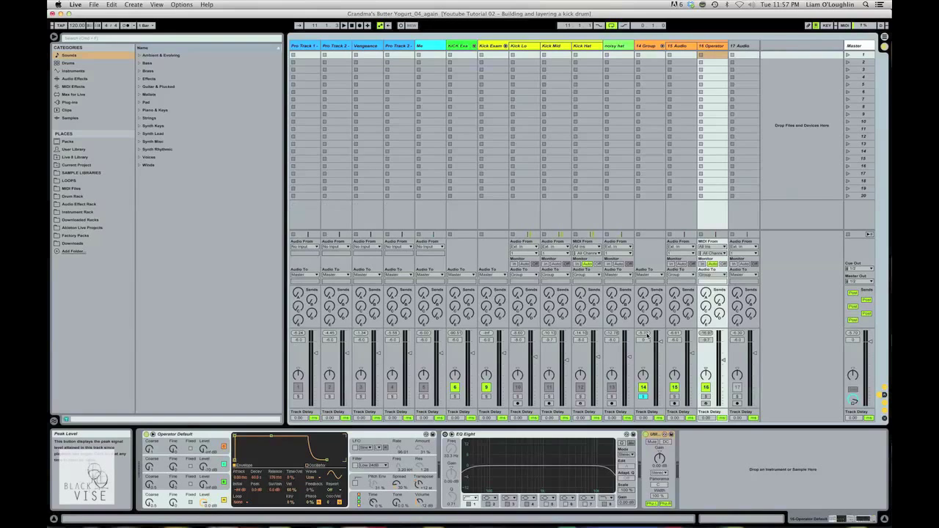
{"action": "left_click", "coordinate": [660, 435]}
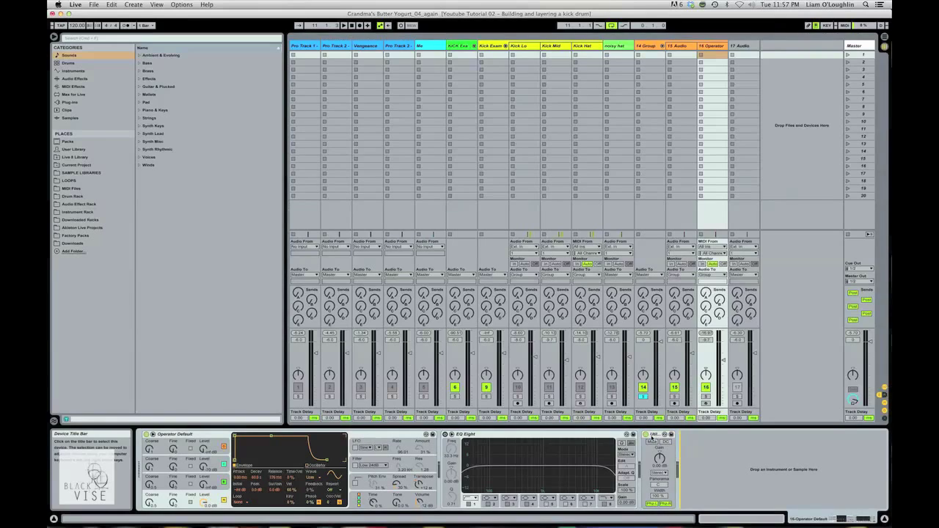
{"action": "key", "text": "Tab"}
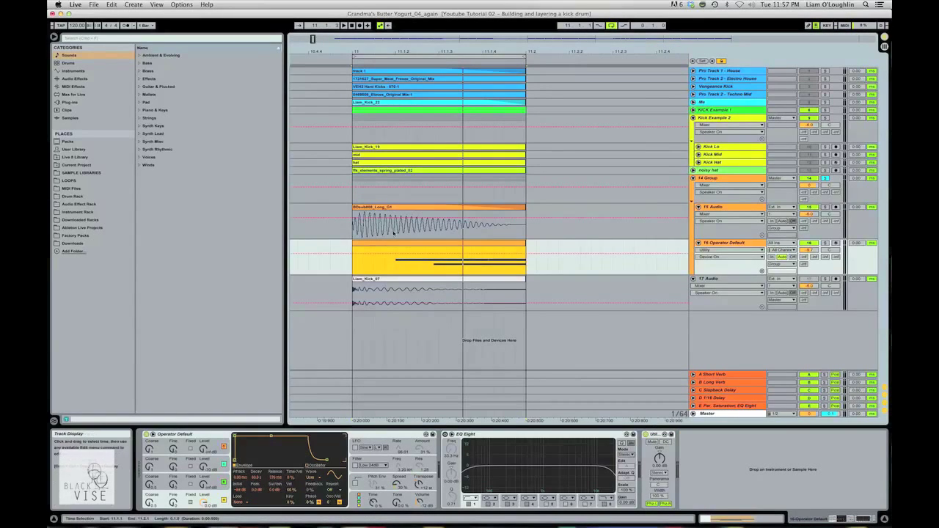
- Select the clips on 15 Audio and 16 Operator Default together and fold both tracks
{"action": "left_click_drag", "start_coordinate": [362, 234], "coordinate": [526, 255]}
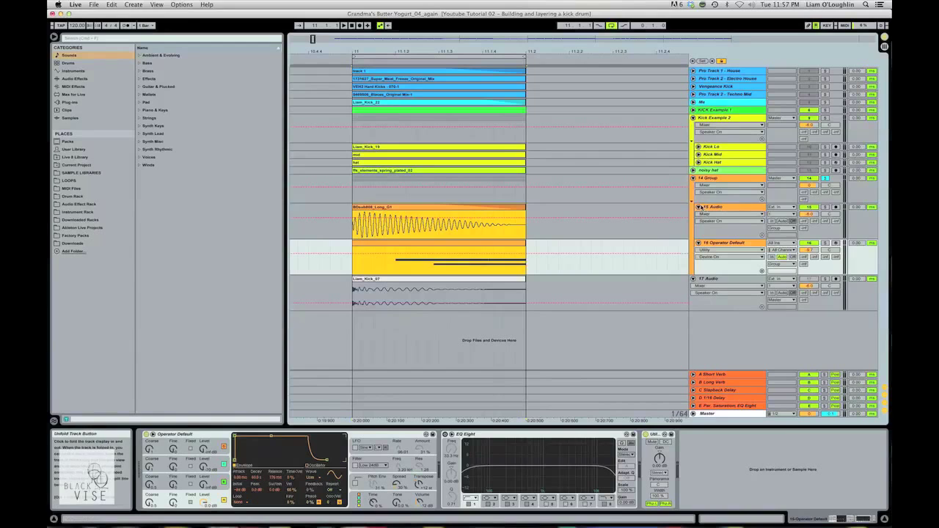
{"action": "left_click", "coordinate": [699, 208]}
{"action": "left_click", "coordinate": [699, 214]}
- Show the devices of 14 Group, then unfold the 16 Operator Default track and select its Utility device
{"action": "left_click", "coordinate": [708, 179]}
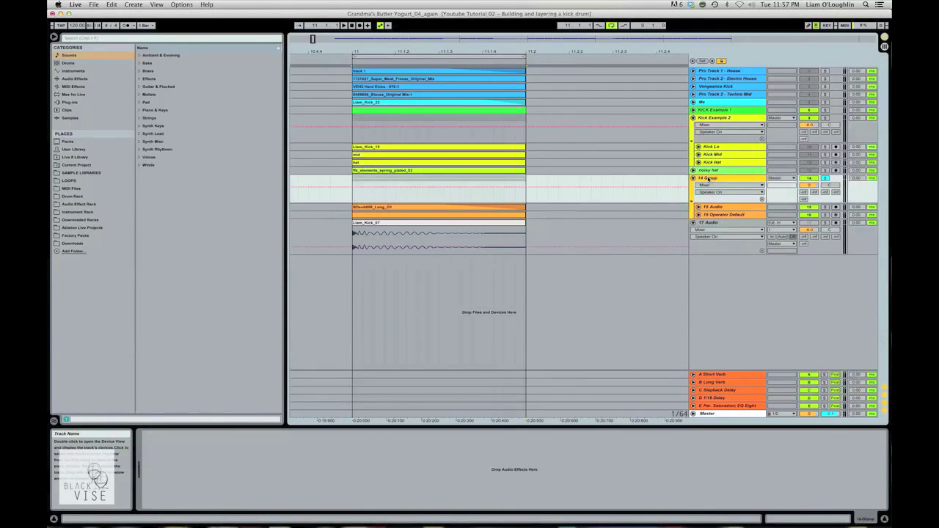
{"action": "left_click", "coordinate": [733, 214]}
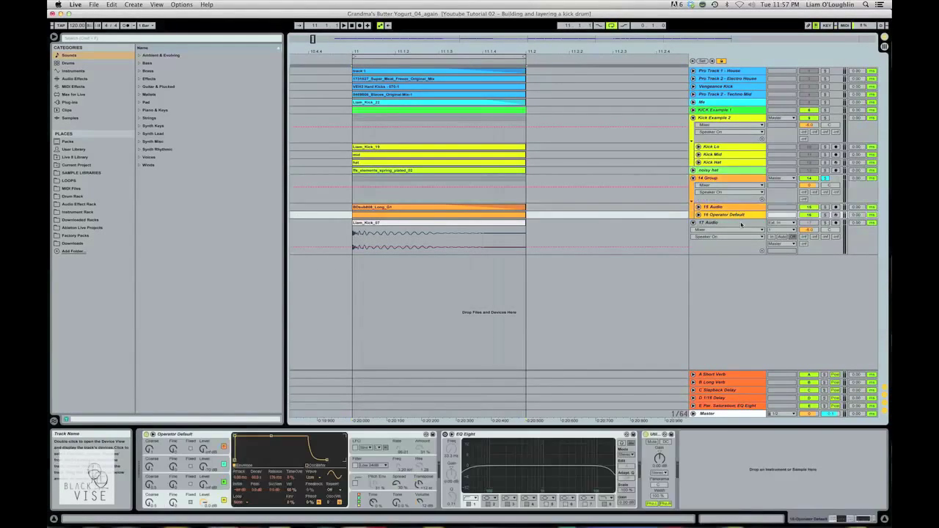
{"action": "left_click", "coordinate": [698, 214]}
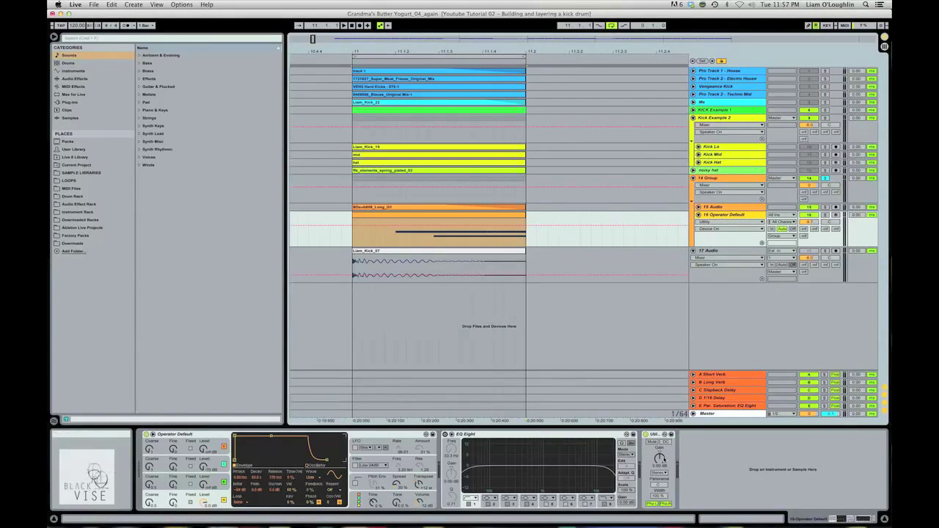
{"action": "left_click", "coordinate": [655, 435]}
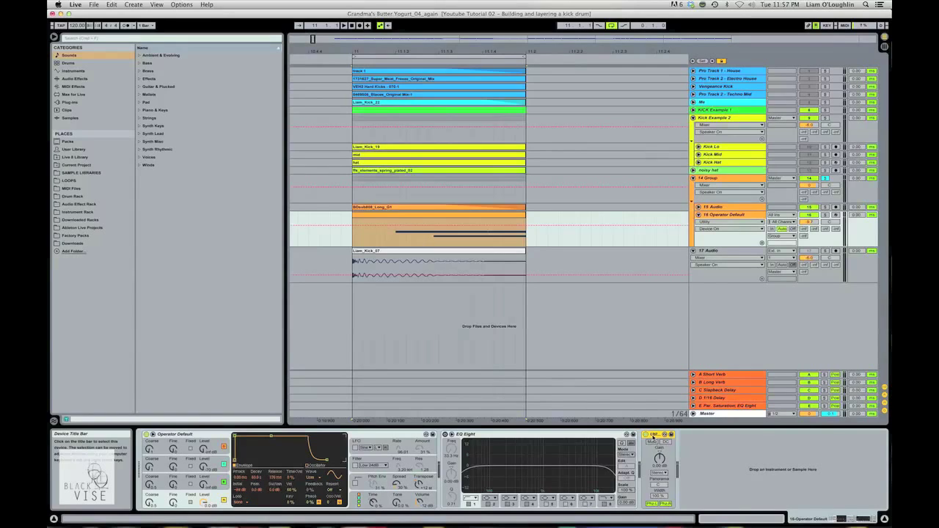
- Select the 17 Audio track, fold 16 Operator Default and the whole 14 Group, and turn off the group's solo
{"action": "left_click", "coordinate": [723, 267]}
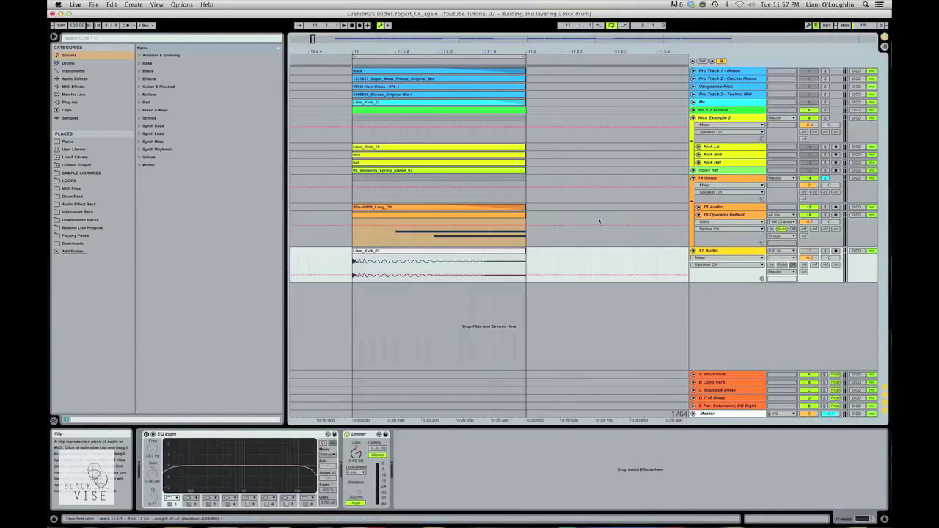
{"action": "left_click", "coordinate": [699, 208]}
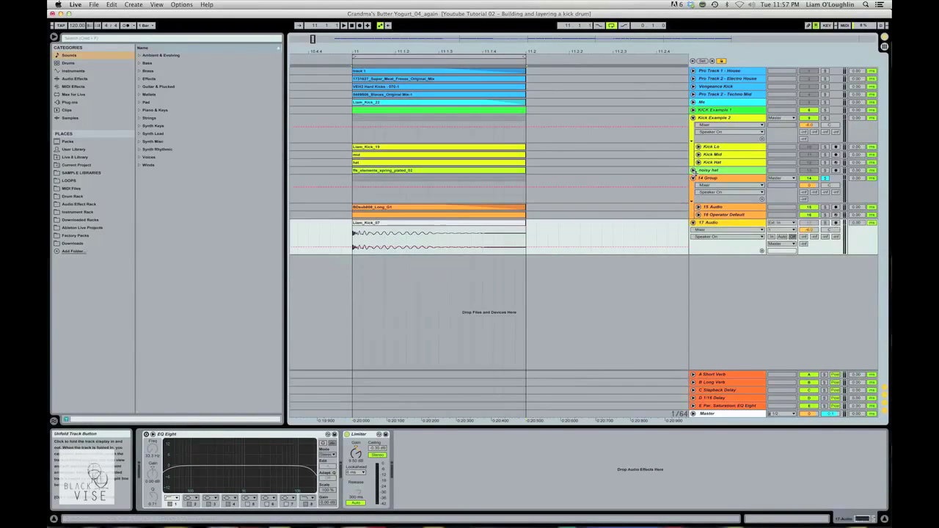
{"action": "left_click", "coordinate": [692, 178]}
{"action": "left_click", "coordinate": [825, 178]}
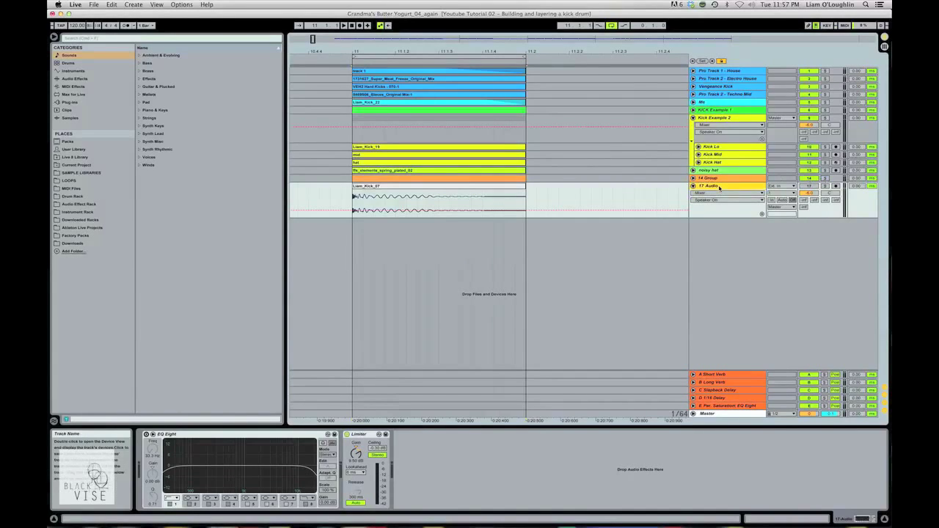
- Create a fade-out on the 17 Audio kick clip, starting about halfway through and ending at the clip's end
{"action": "left_click", "coordinate": [486, 189]}
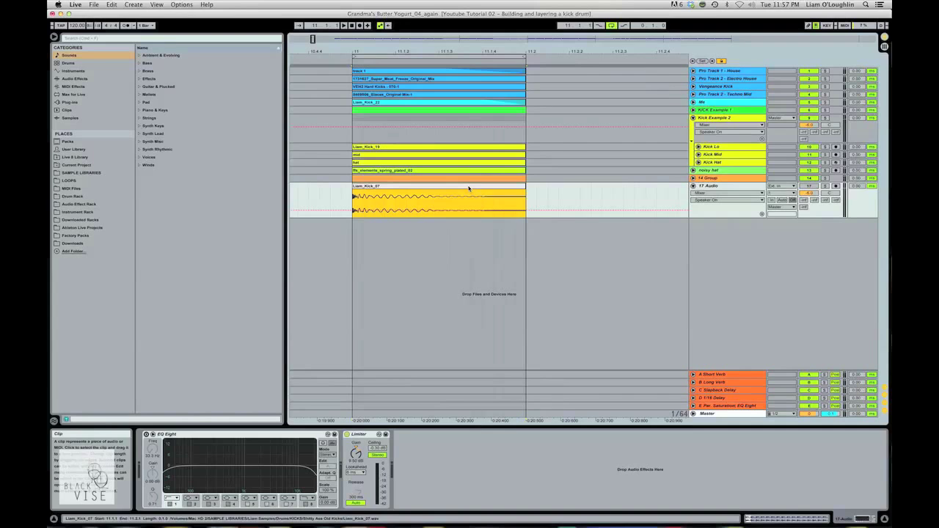
{"action": "key", "text": "alt+super+f"}
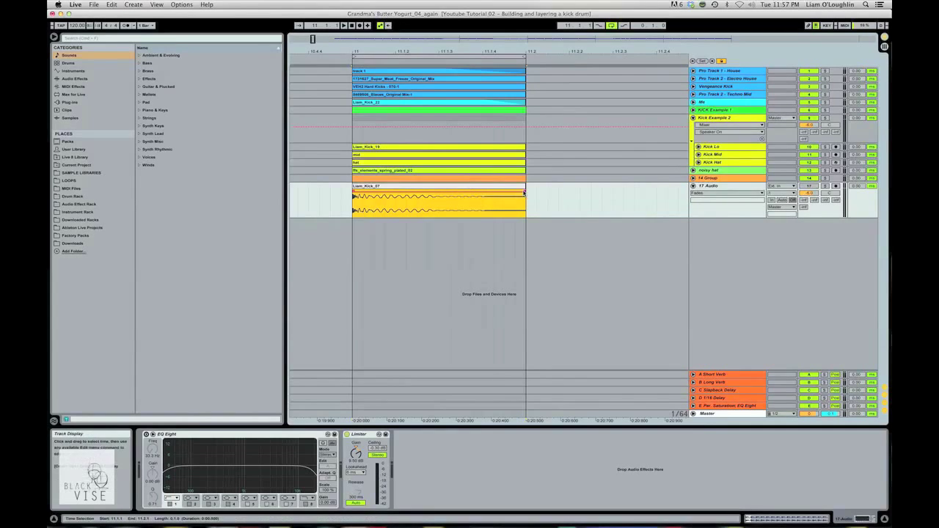
{"action": "left_click_drag", "start_coordinate": [525, 191], "coordinate": [435, 191]}
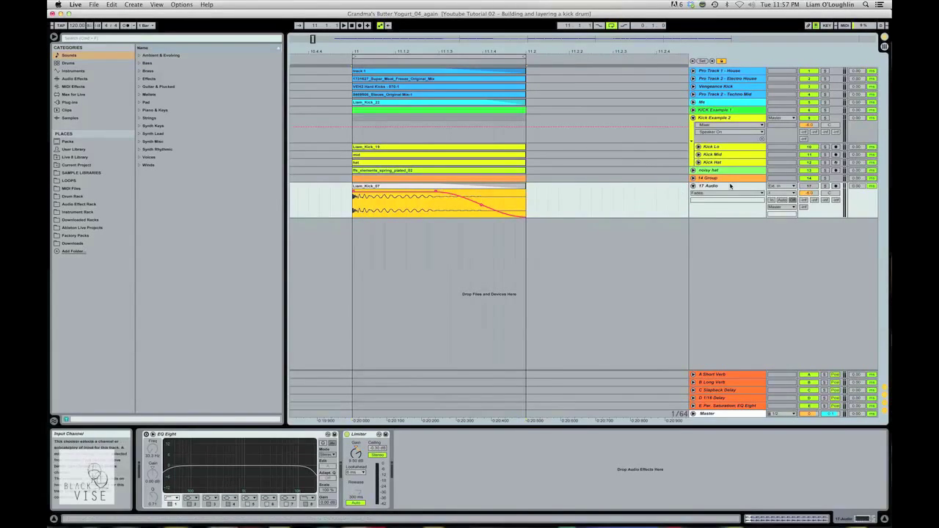
- Browse the Drums subfolders of the personal samples folder in SAMPLE LIBRARIES, peek into Claps, and collapse the folders again
{"action": "left_click", "coordinate": [74, 173]}
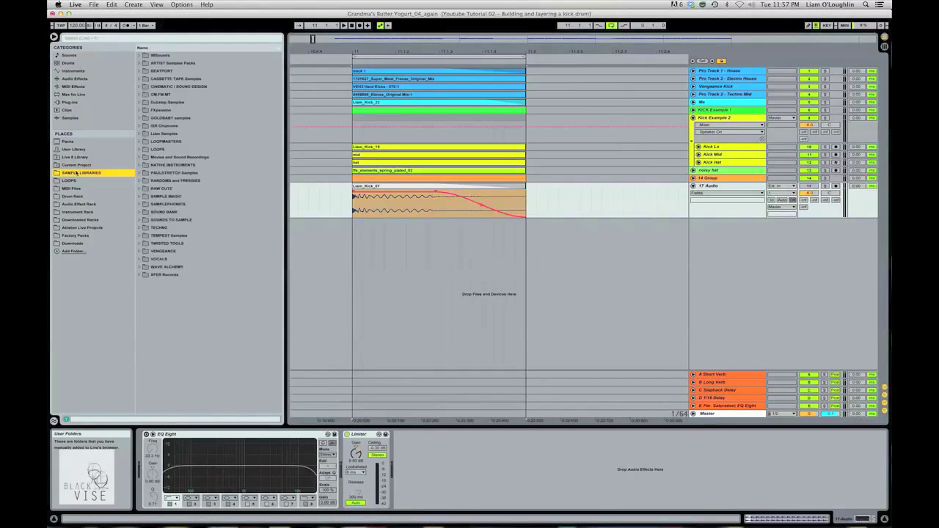
{"action": "left_click", "coordinate": [156, 134]}
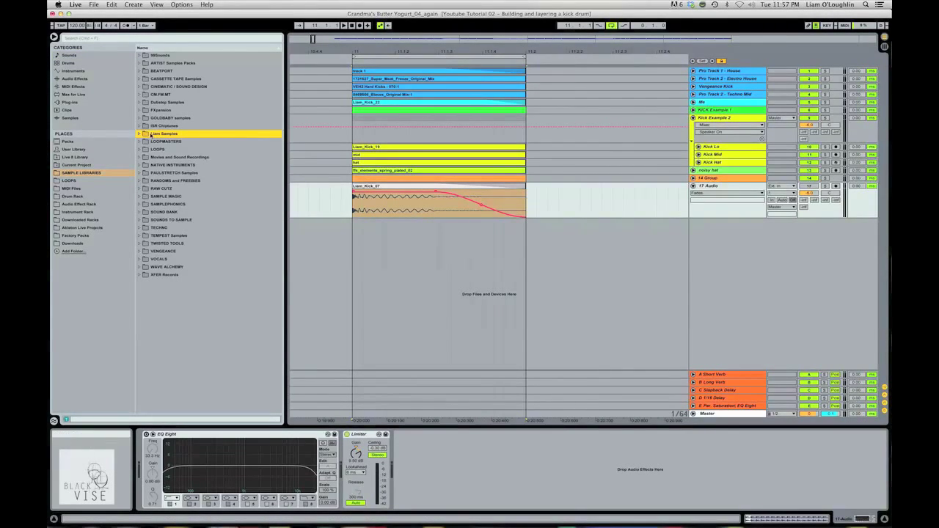
{"action": "left_click", "coordinate": [139, 135]}
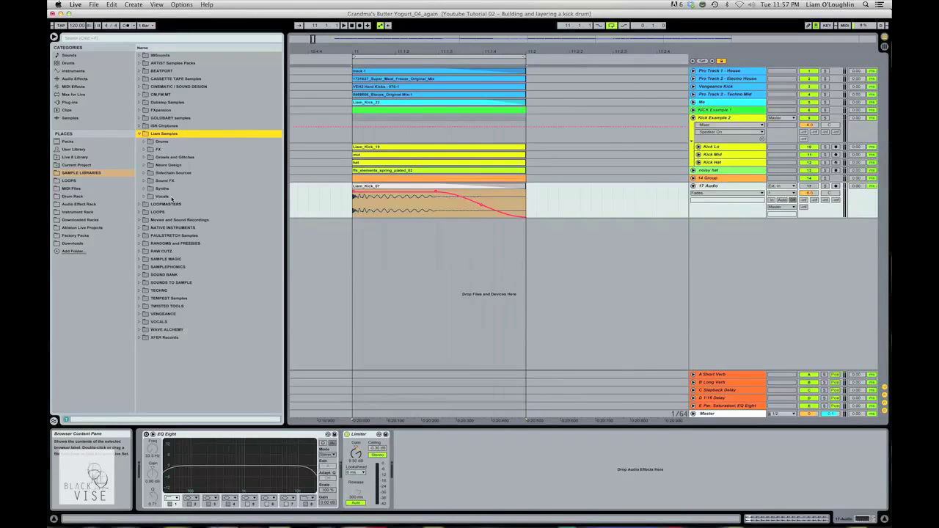
{"action": "left_click", "coordinate": [157, 142]}
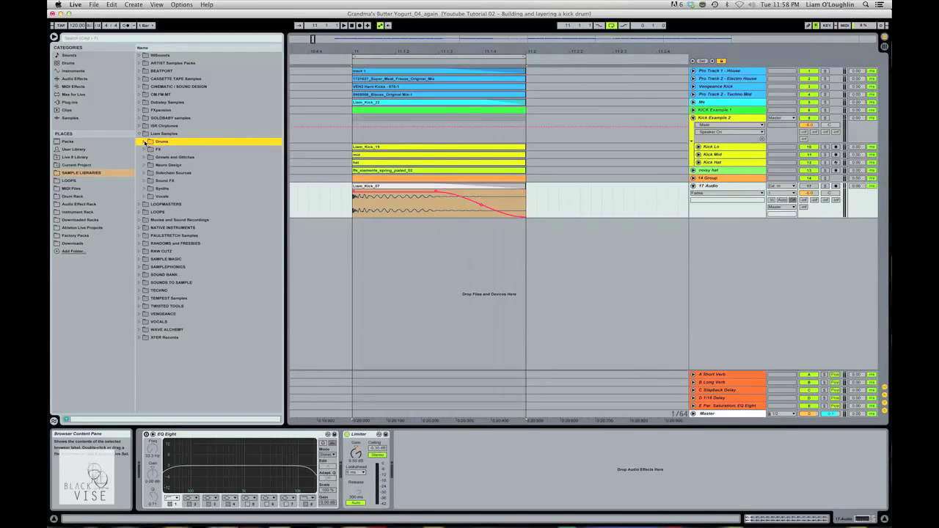
{"action": "left_click", "coordinate": [145, 142]}
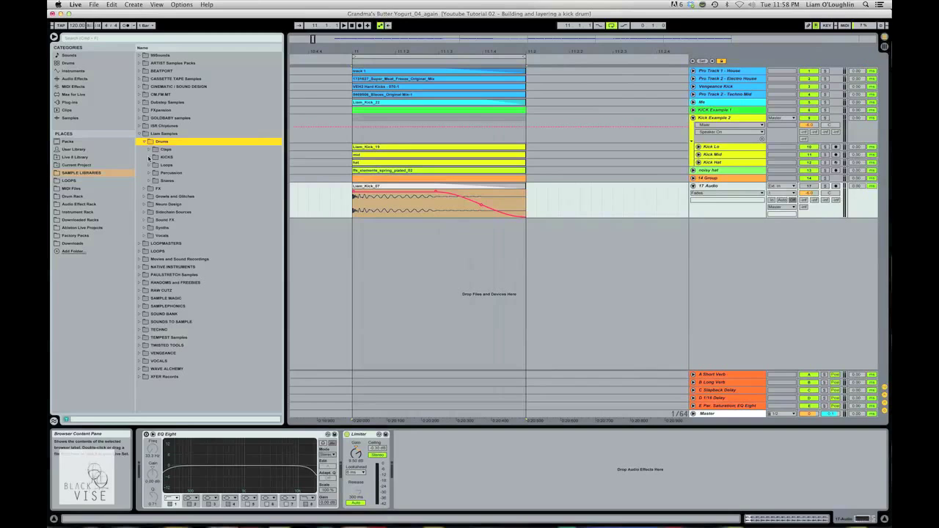
{"action": "left_click", "coordinate": [149, 150]}
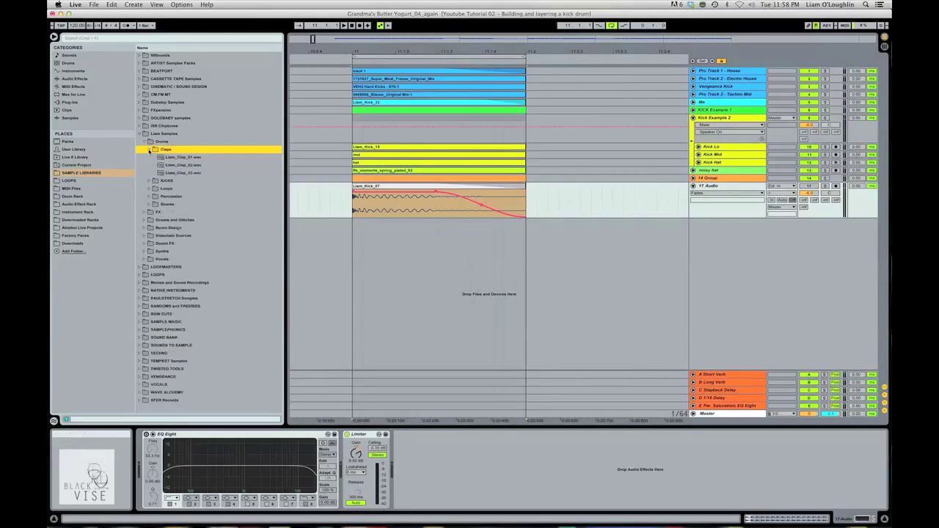
{"action": "left_click", "coordinate": [149, 150]}
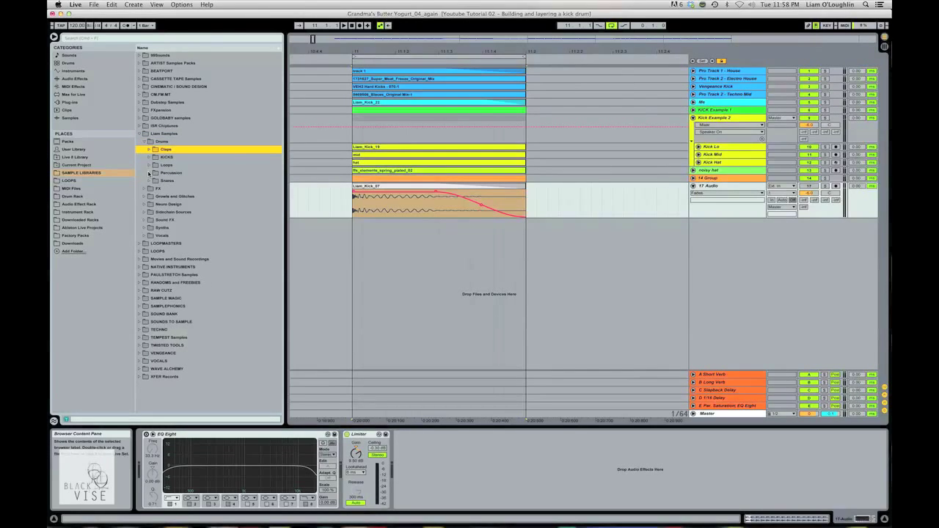
{"action": "left_click", "coordinate": [149, 173]}
{"action": "left_click", "coordinate": [143, 139]}
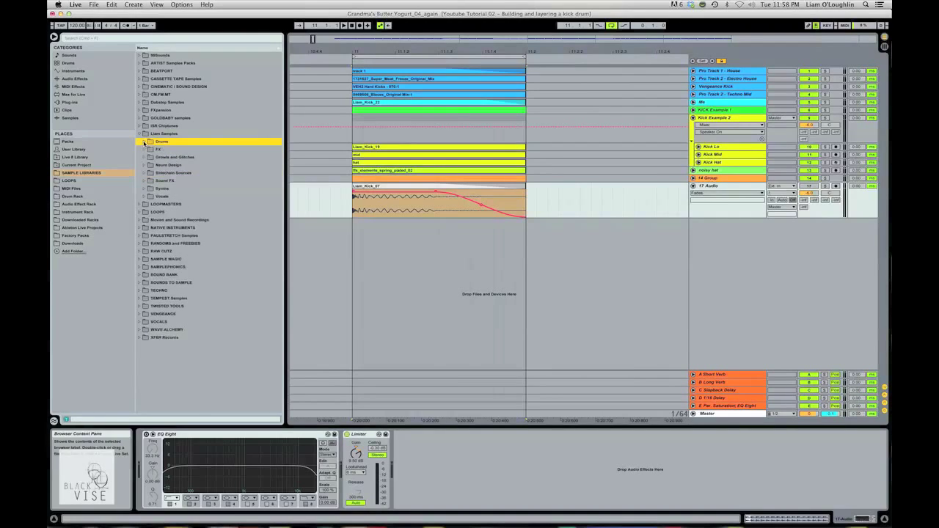
{"action": "left_click", "coordinate": [139, 135]}
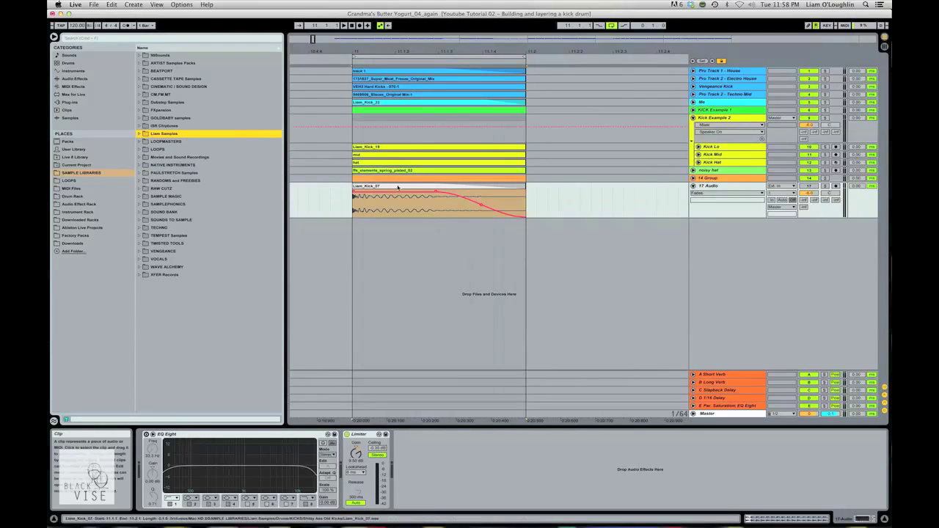
- Select the 17 Audio kick clip, show the Session View mixer, and solo 17 Audio to check its level
{"action": "left_click", "coordinate": [464, 189]}
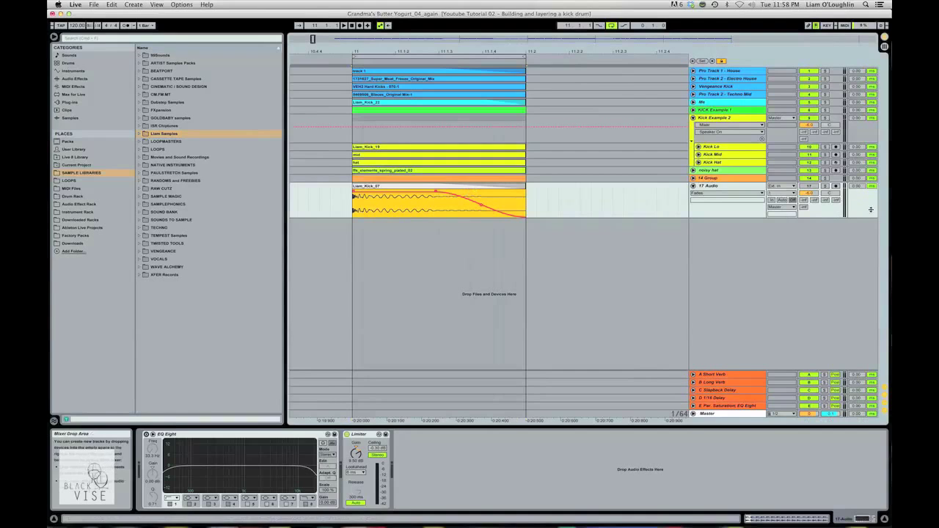
{"action": "key", "text": "Tab"}
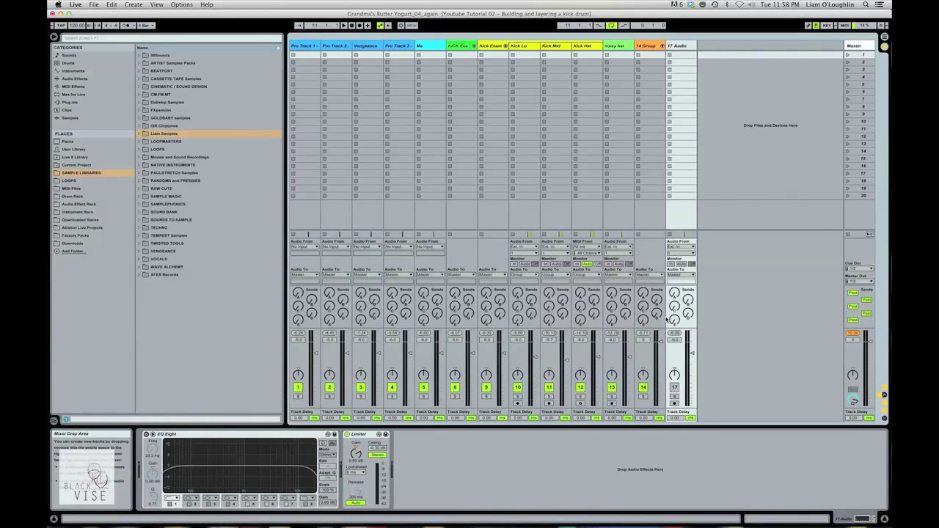
{"action": "left_click", "coordinate": [675, 399]}
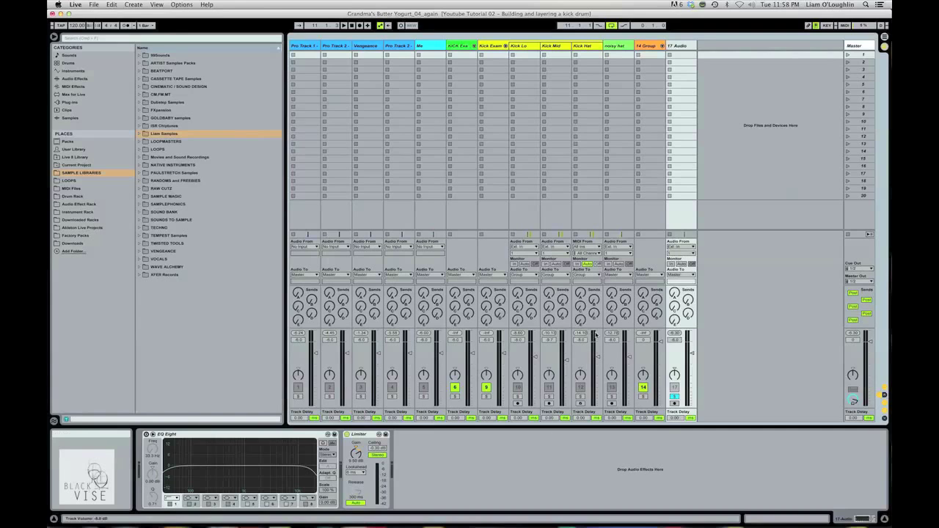
- Return to the Arrangement View and compare the 17 Audio kick with Kick Example 2 and Kick Example 1 by alternating their solos
{"action": "key", "text": "Tab"}
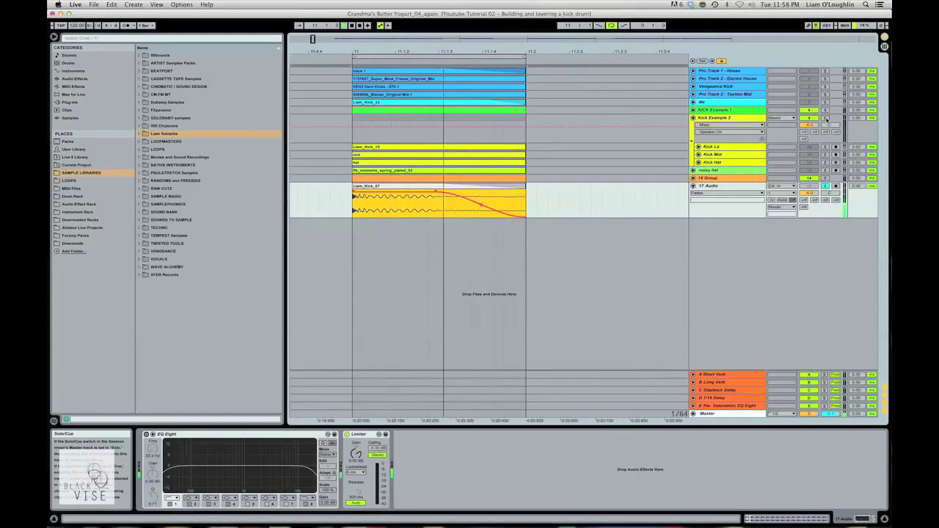
{"action": "left_click", "coordinate": [826, 118]}
{"action": "left_click", "coordinate": [826, 187]}
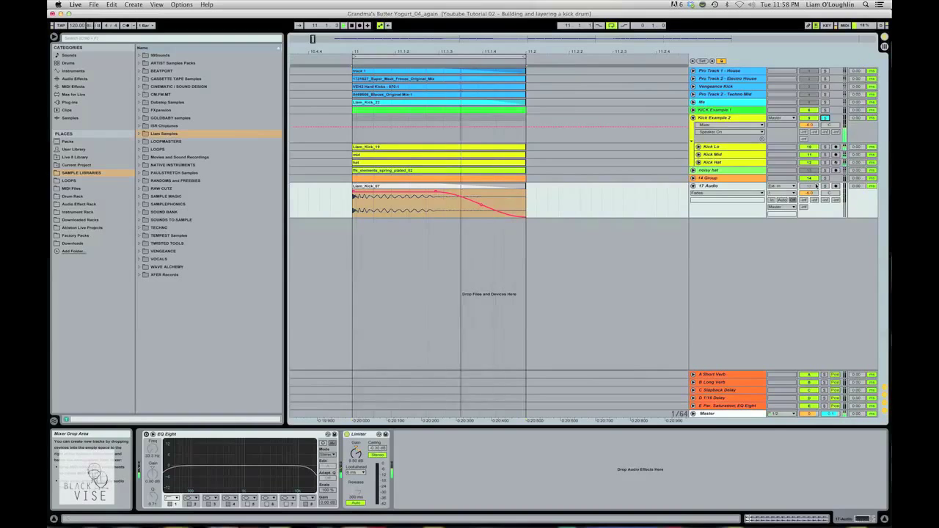
{"action": "left_click", "coordinate": [826, 110]}
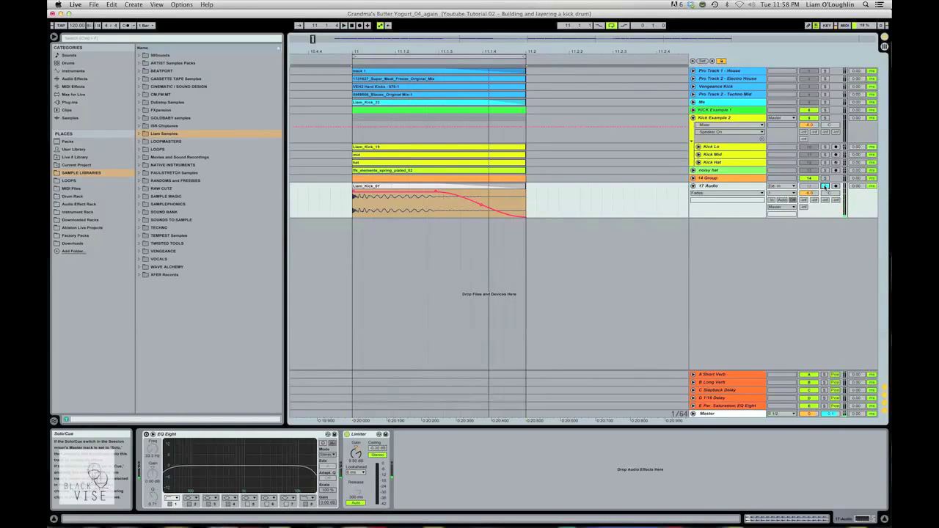
{"action": "left_click", "coordinate": [825, 186]}
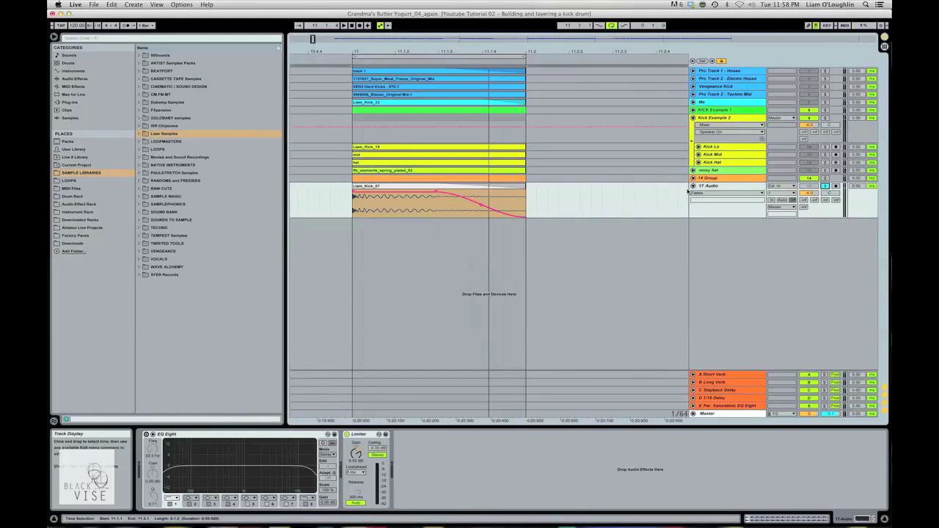
- Move the start of the 17 Audio clip's fade-out slightly earlier
{"action": "left_click", "coordinate": [436, 193]}
{"action": "left_click_drag", "start_coordinate": [436, 193], "coordinate": [421, 192]}
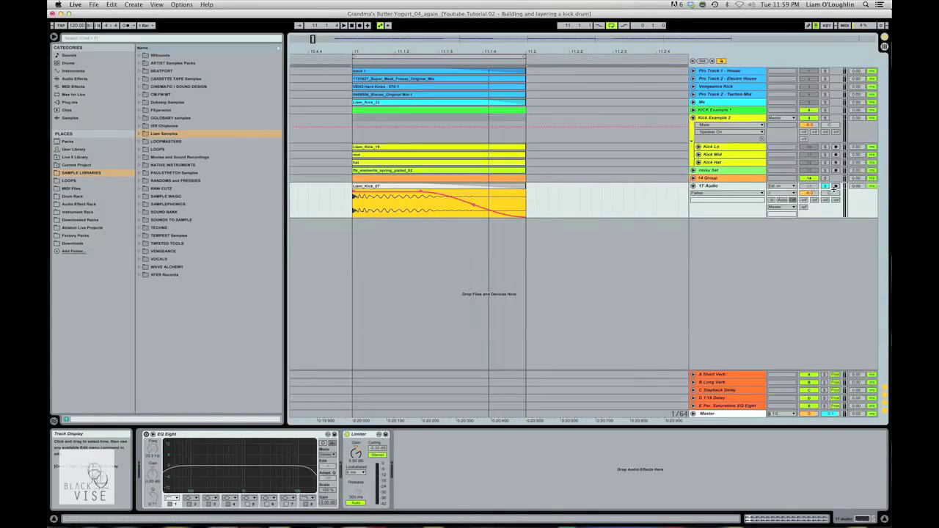
- Turn off the solo on 17 Audio, select that track, and fold the Kick Example 2 group
{"action": "left_click", "coordinate": [828, 186]}
{"action": "left_click", "coordinate": [827, 186]}
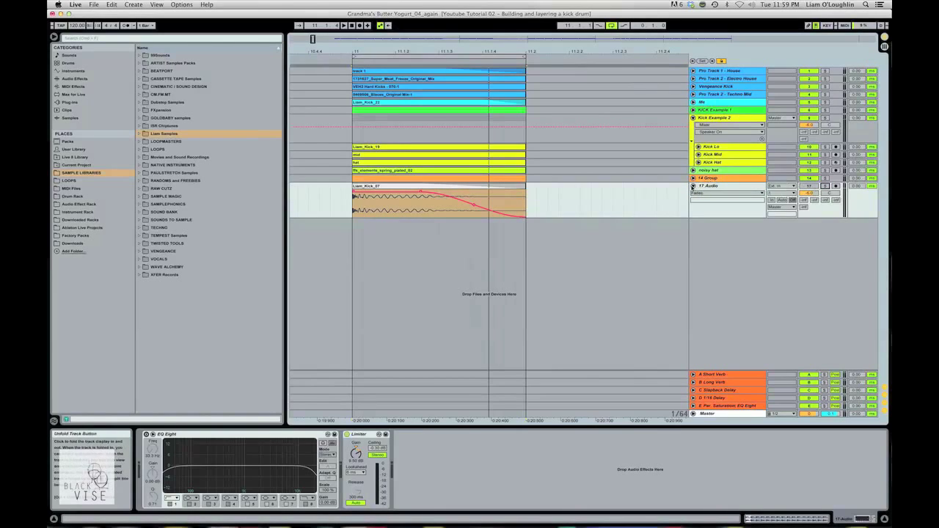
{"action": "left_click", "coordinate": [700, 186]}
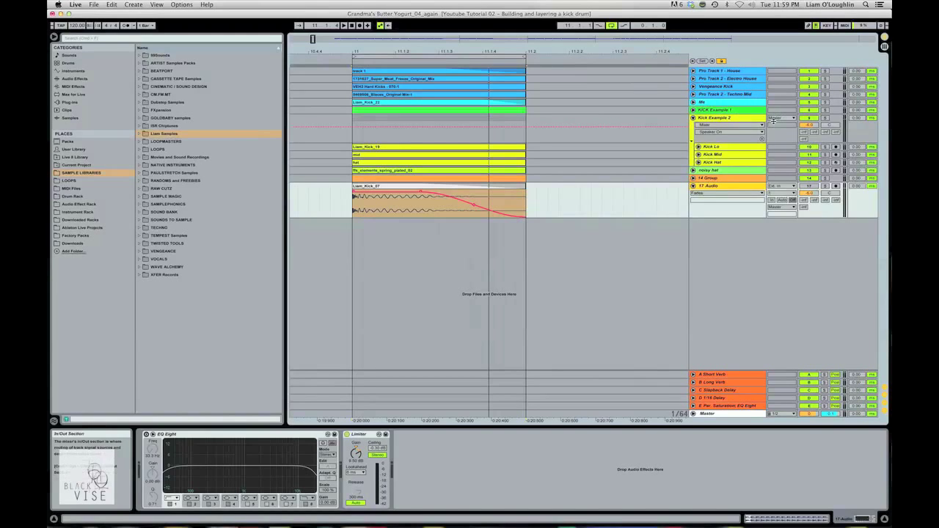
{"action": "left_click", "coordinate": [694, 120]}
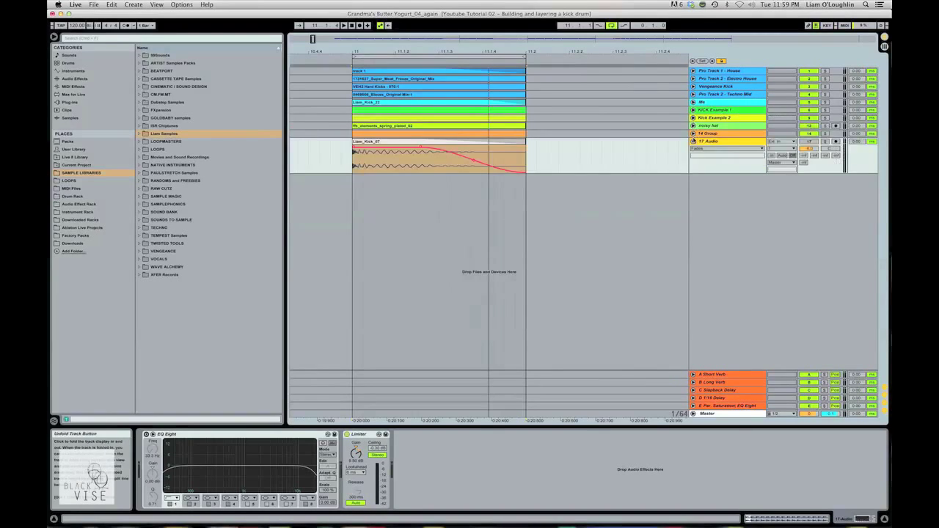